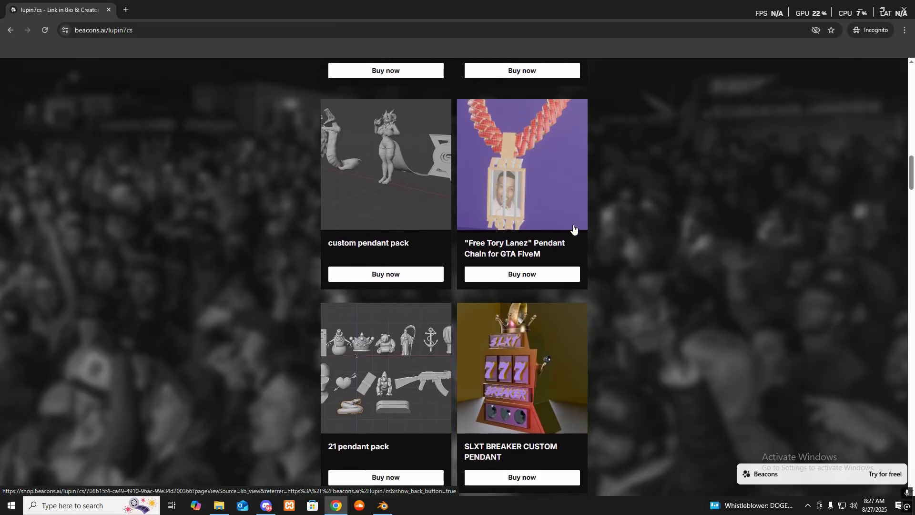
scroll(573, 229, down, 1)
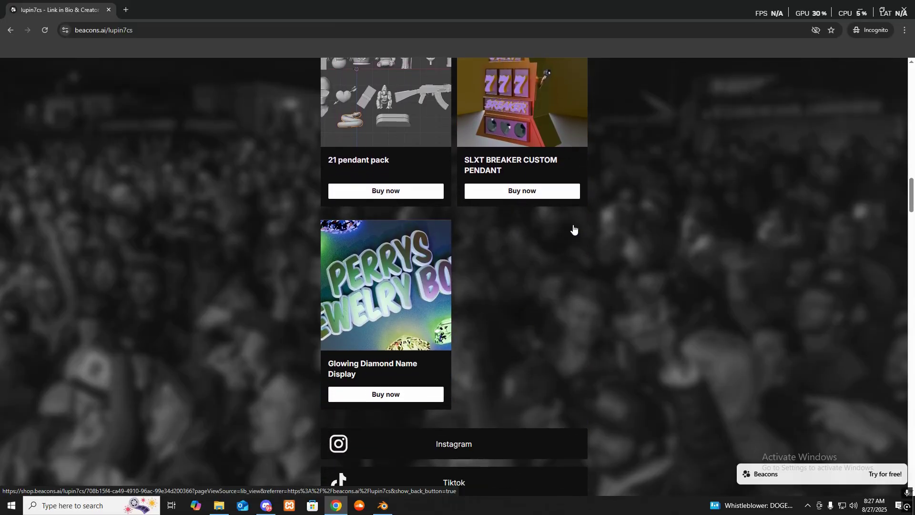
scroll(573, 229, up, 8)
scroll(573, 229, up, 8)
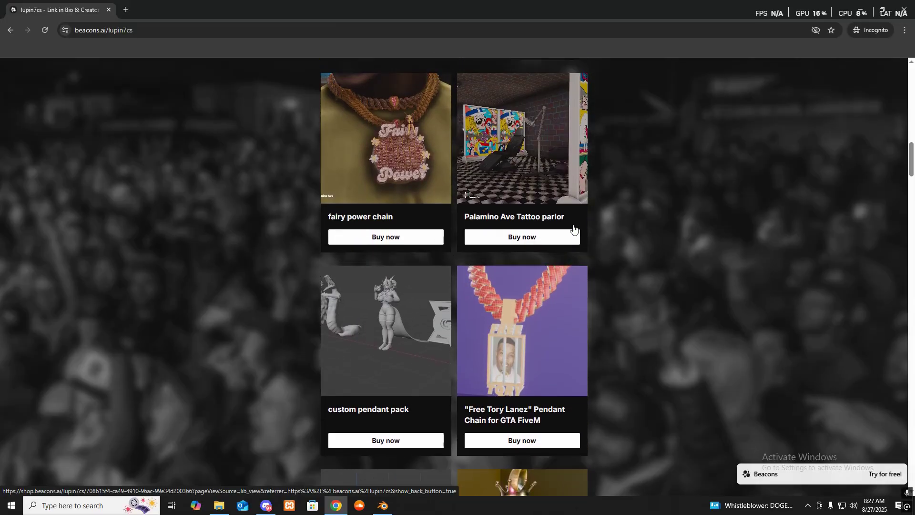
scroll(573, 228, up, 10)
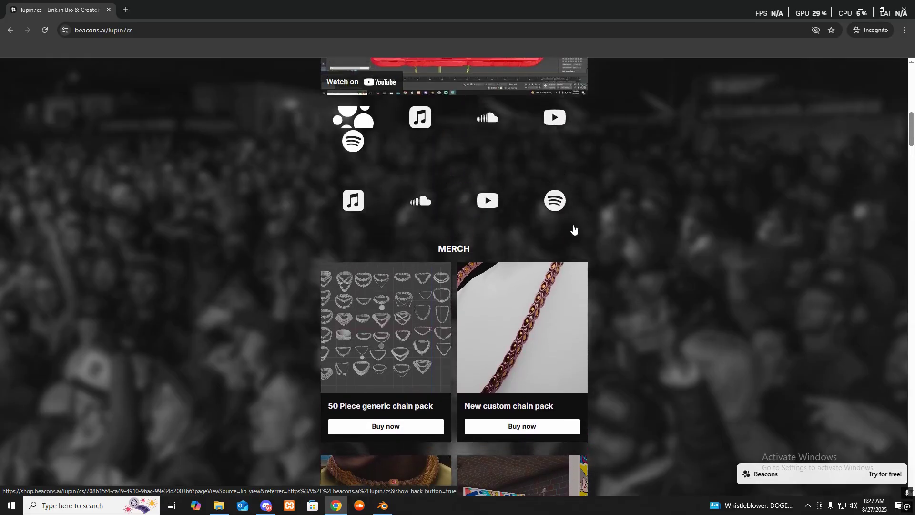
scroll(574, 229, up, 4)
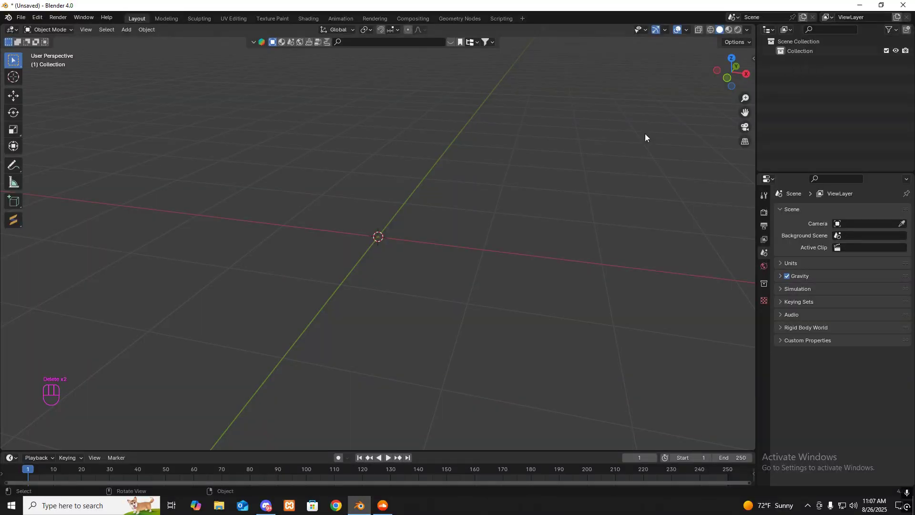
Add a Bezier circle at the origin and put it in Edit Mode in front orthographic view
key(shift+a)
mouse_move(481, 226)
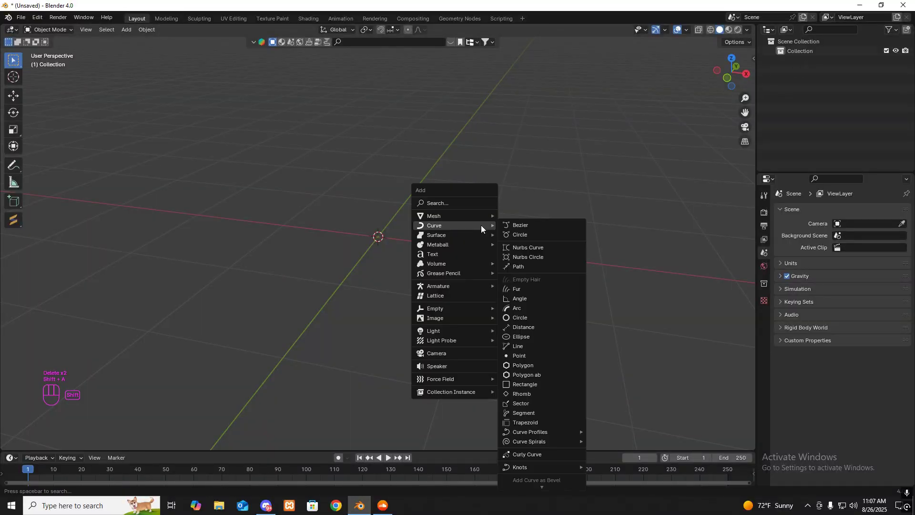
click(528, 235)
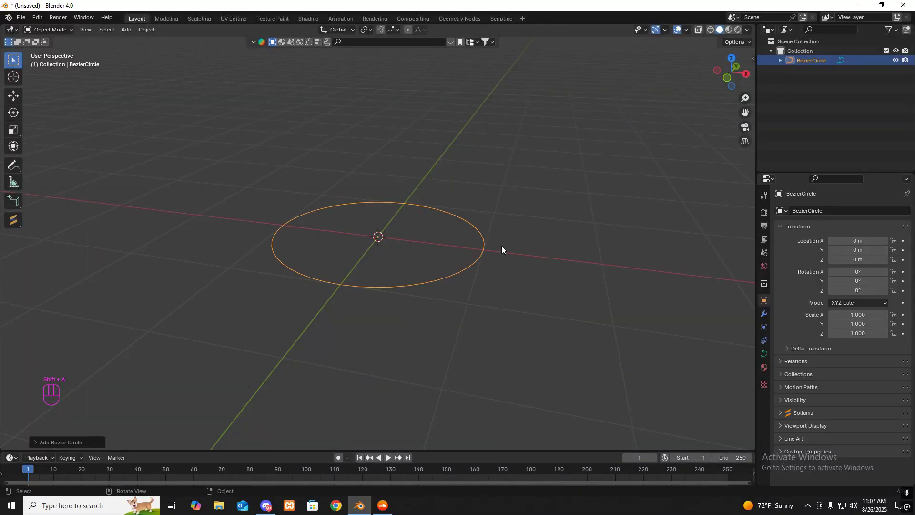
key(KP_1)
key(Tab)
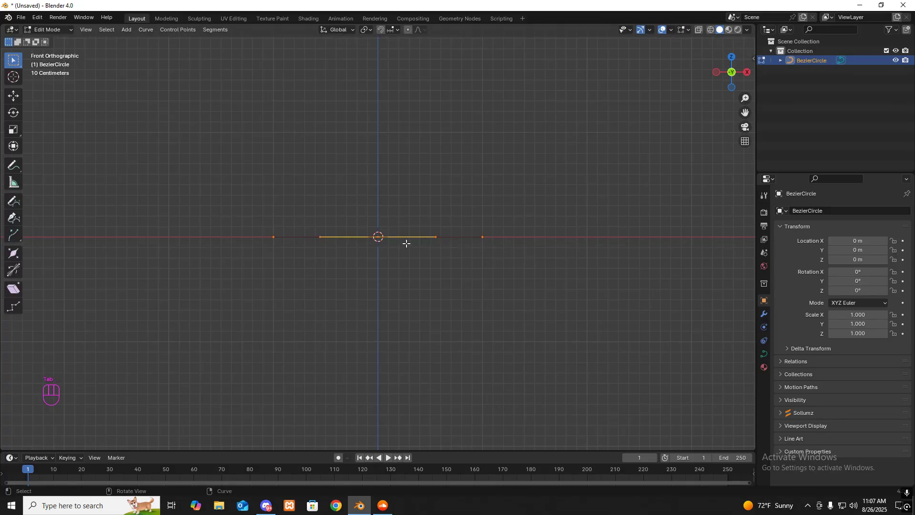
key(r)
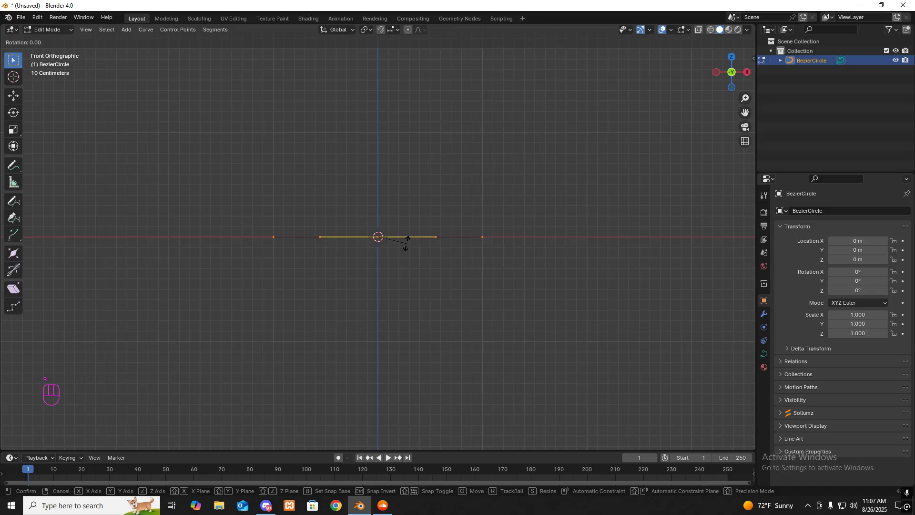
text(75)
key(BackSpace)
key(BackSpace)
right_click(405, 243)
In front view, select only the rear control point on the Y axis and rotate it by -80°
click(407, 273)
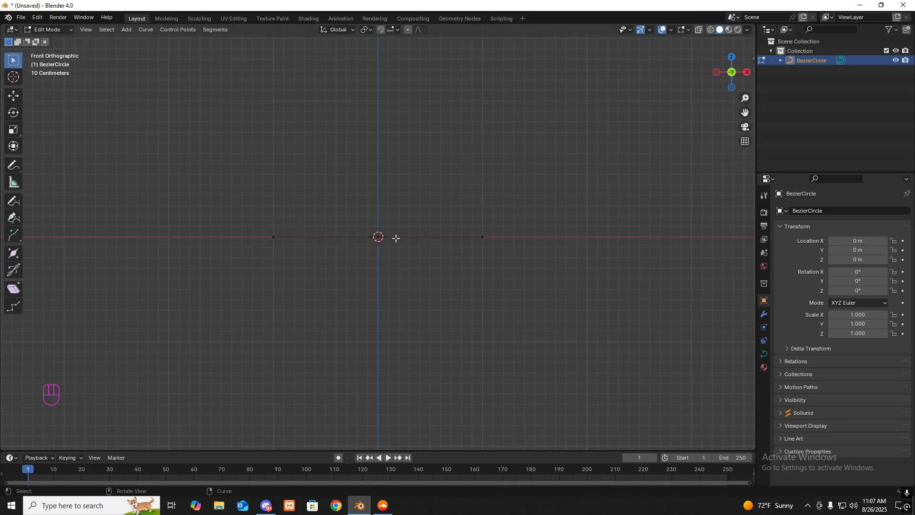
click(395, 239)
key(r)
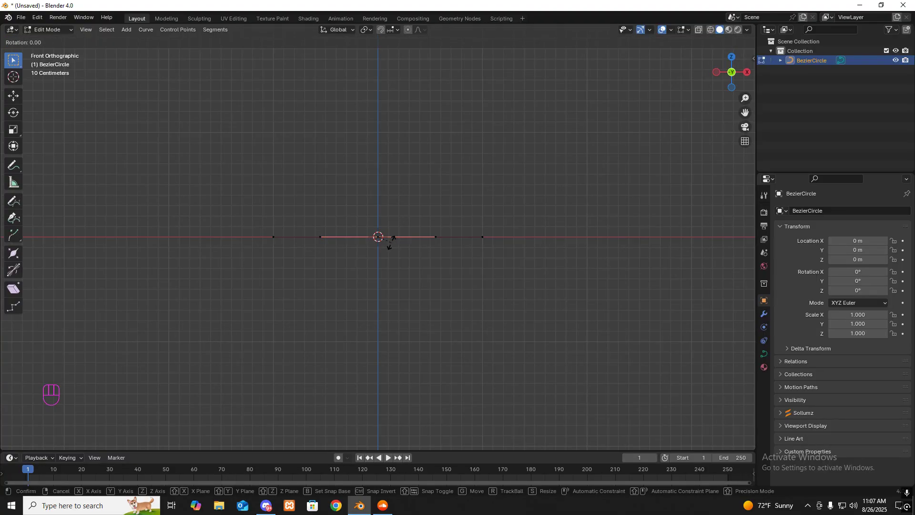
text(-80)
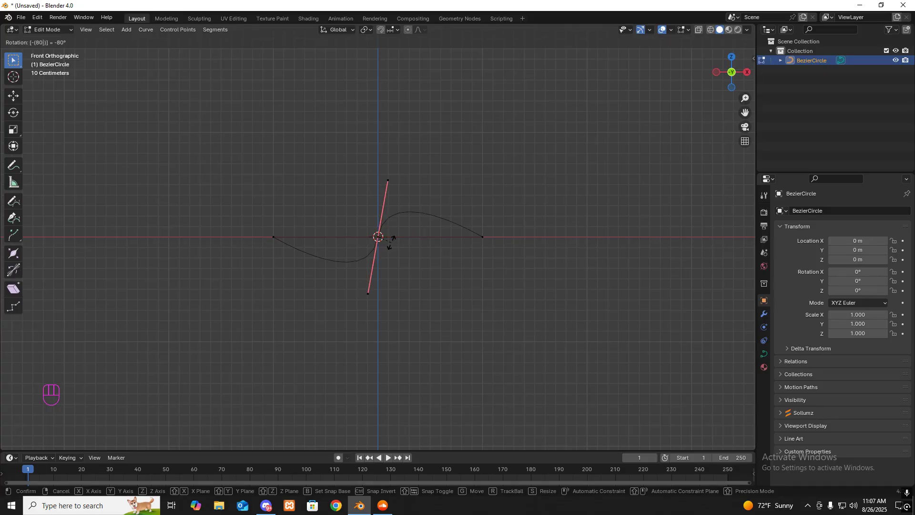
key(Return)
Rotate the opposite, front control point on the Y axis by 80° and change to the right orthographic view
key(ctrl+z)
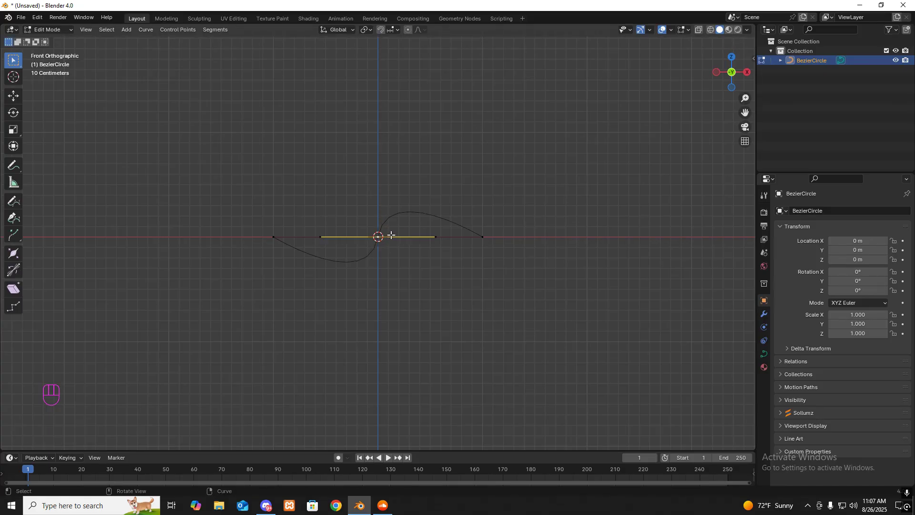
key(r)
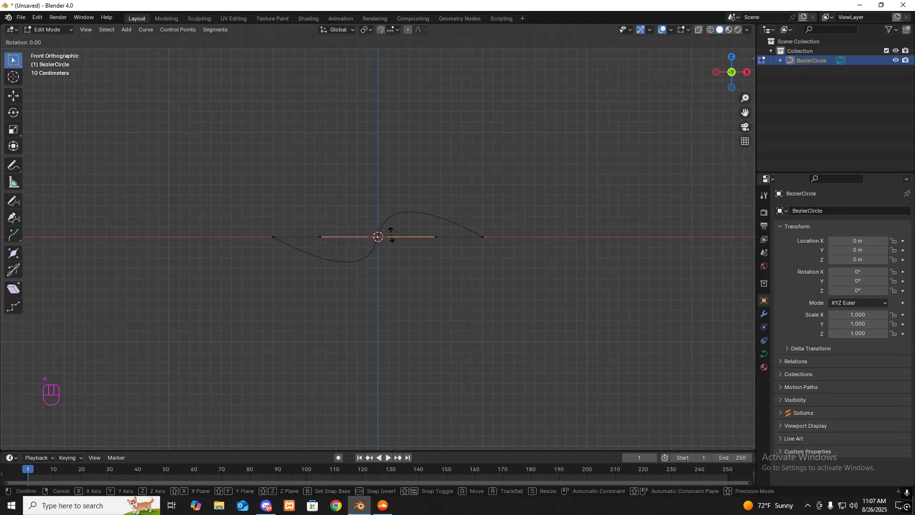
click(391, 235)
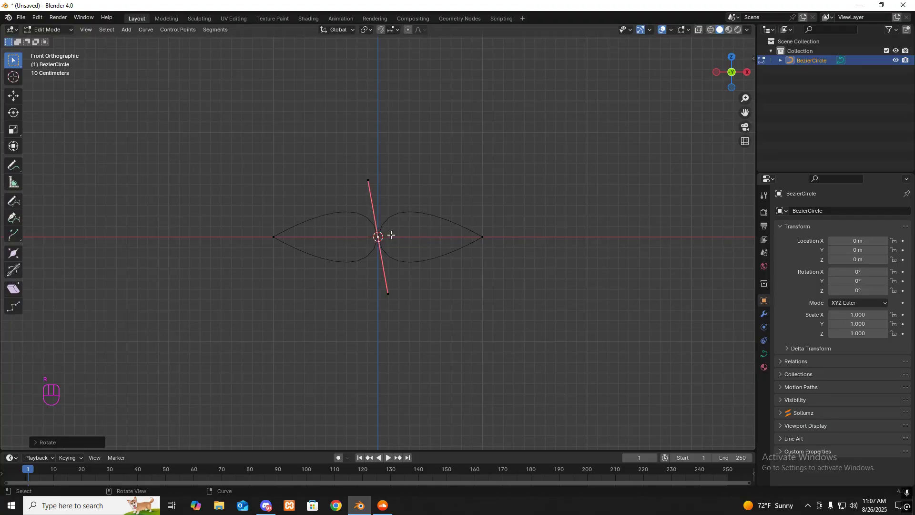
key(KP_3)
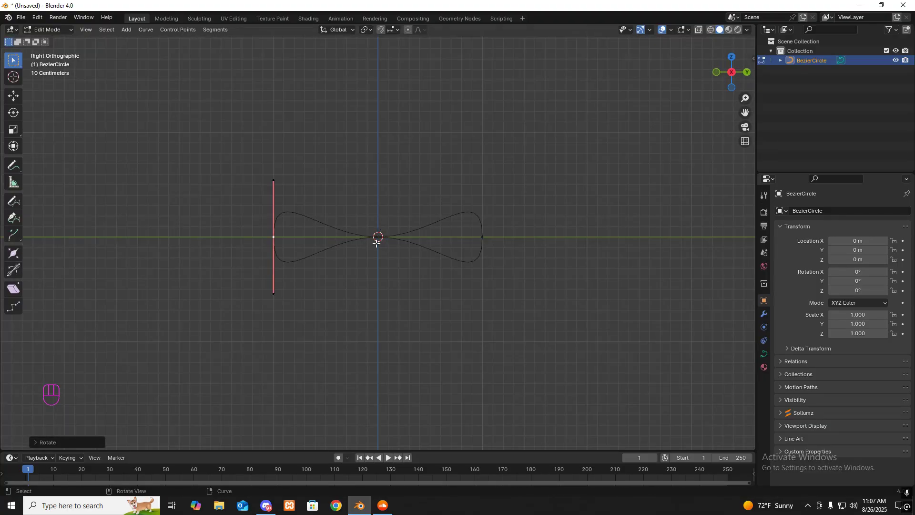
key(ctrl+z)
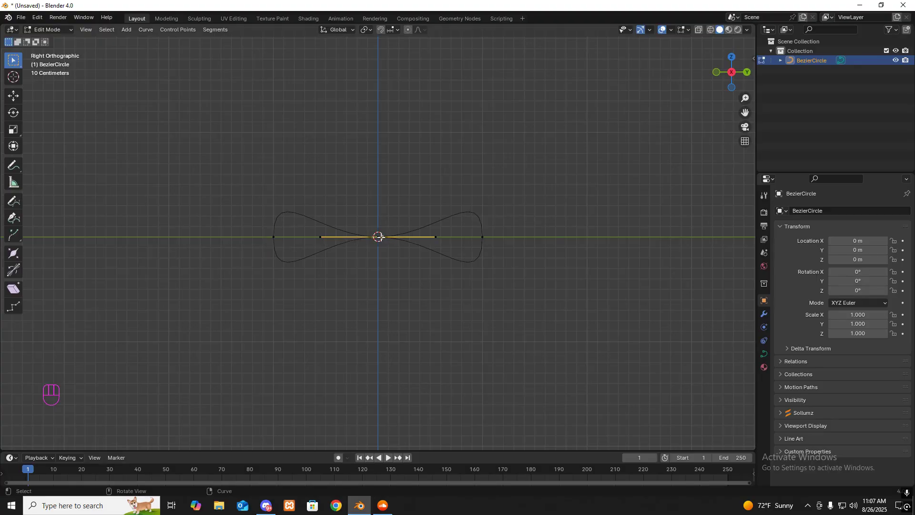
key(r)
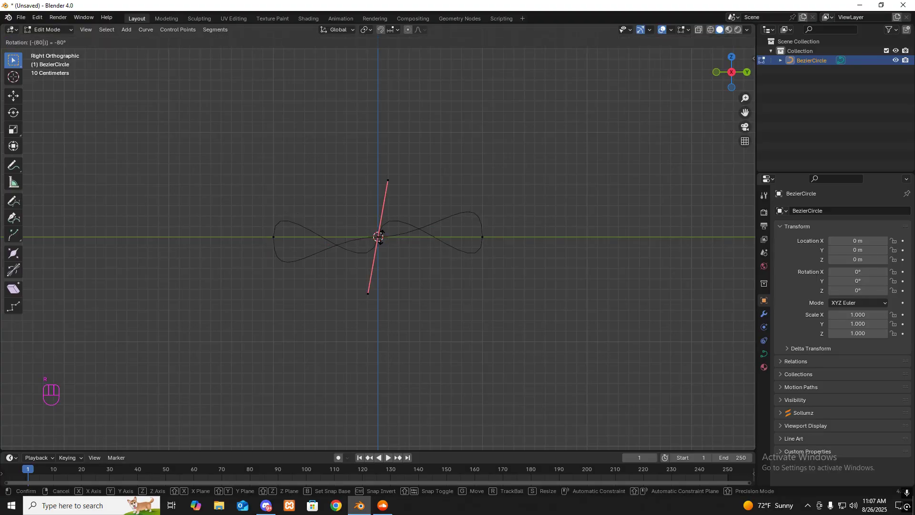
key(minus)
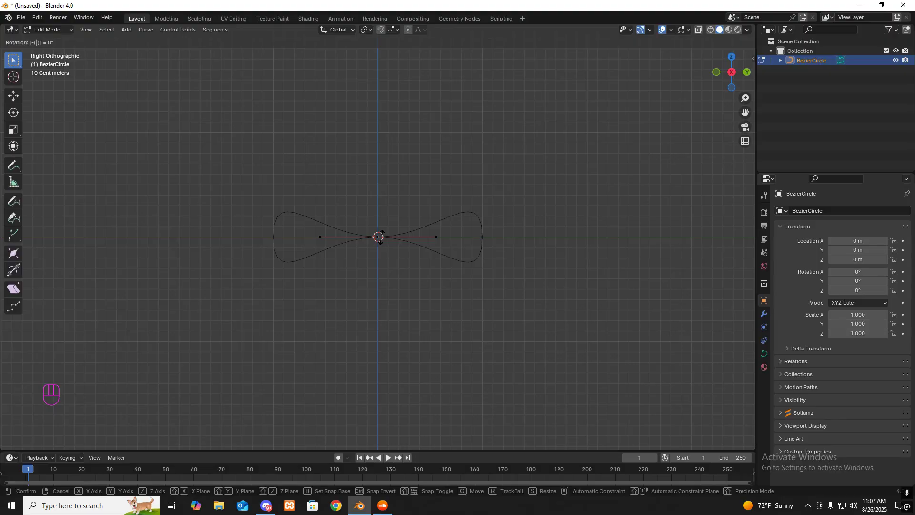
key(r)
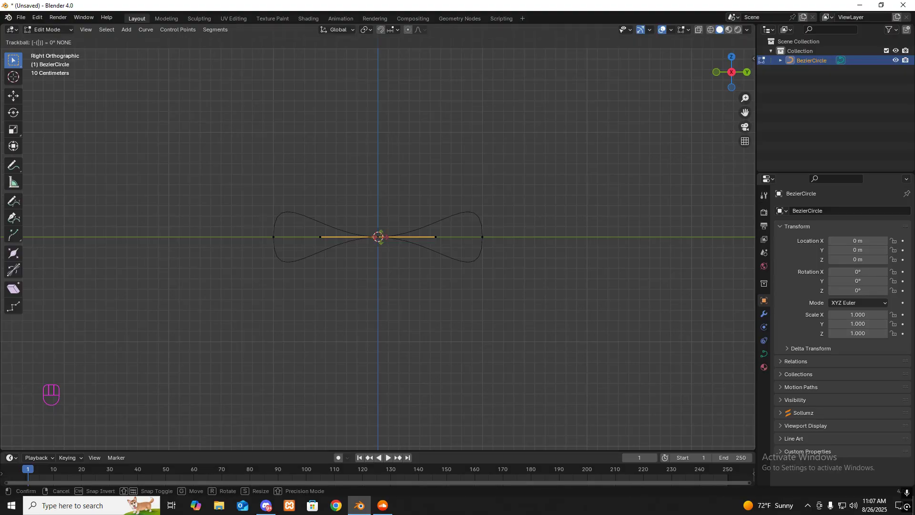
key(r)
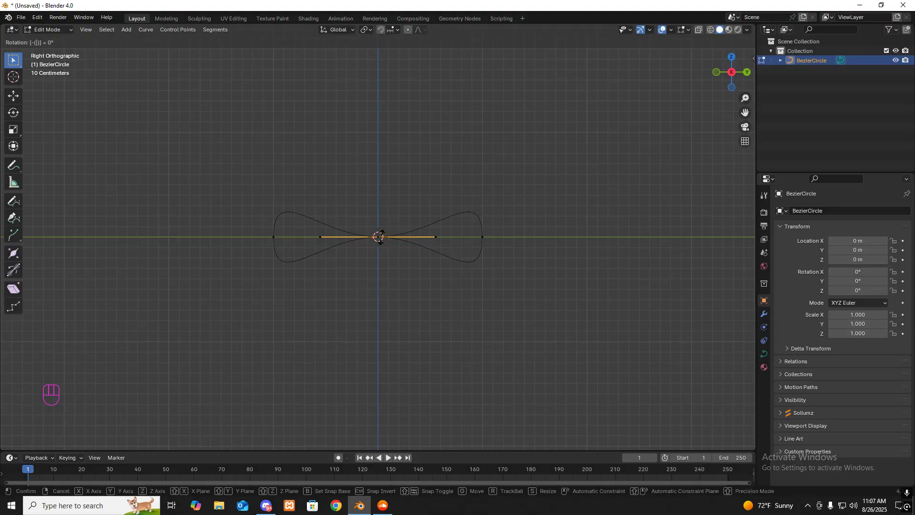
text(8)
key(Return)
click(384, 279)
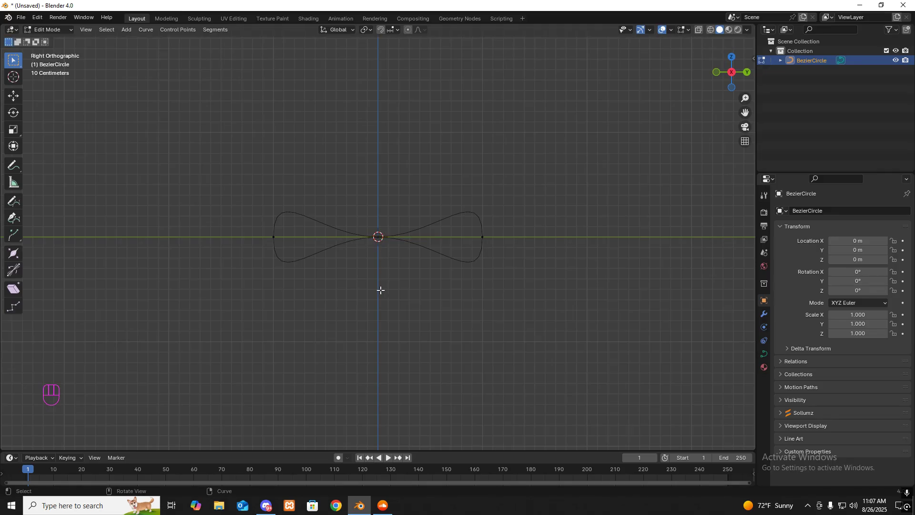
In right view, select the far control point on the X axis at the centre and rotate it by 80°
click(379, 236)
key(r)
click(379, 236)
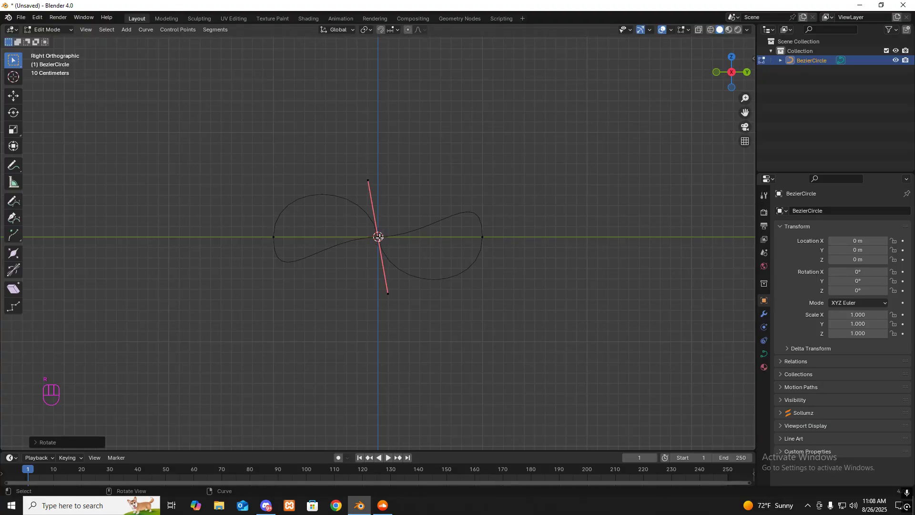
Select the near control point on the X axis and rotate it by -80° to complete the twisted link path
key(ctrl+z)
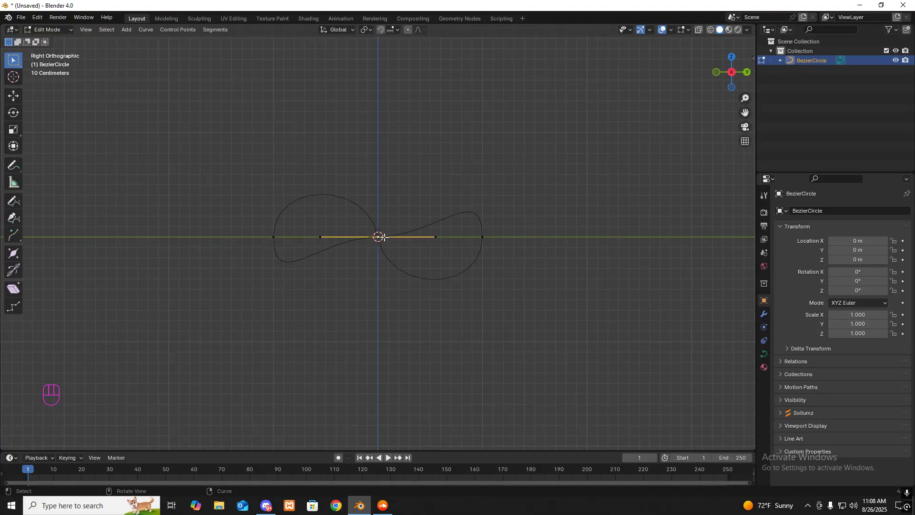
text(r)
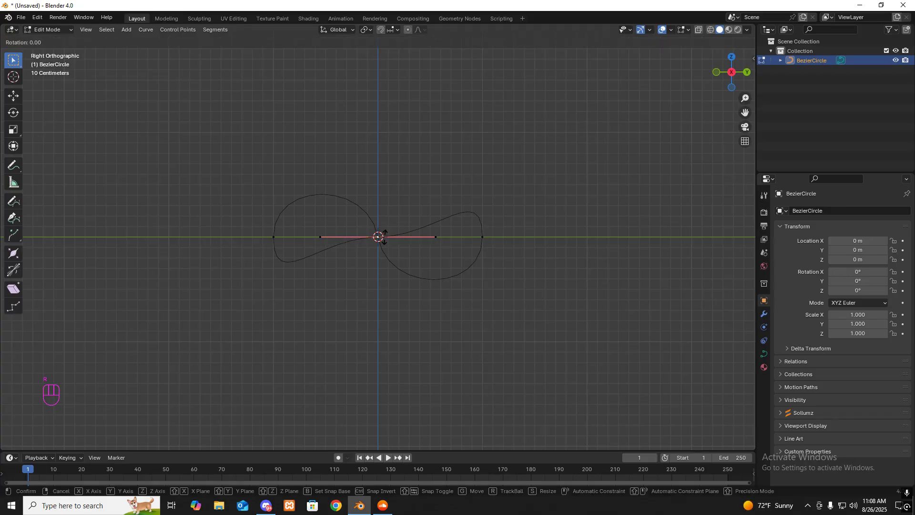
text(-80)
key(Return)
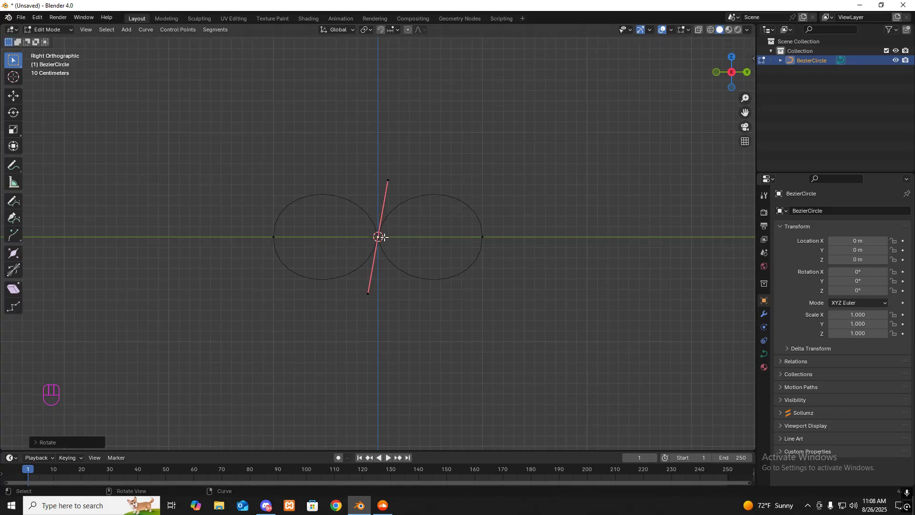
Give the curve a round bevel with a depth of 0.41 m and check it from the top and right side
click(763, 354)
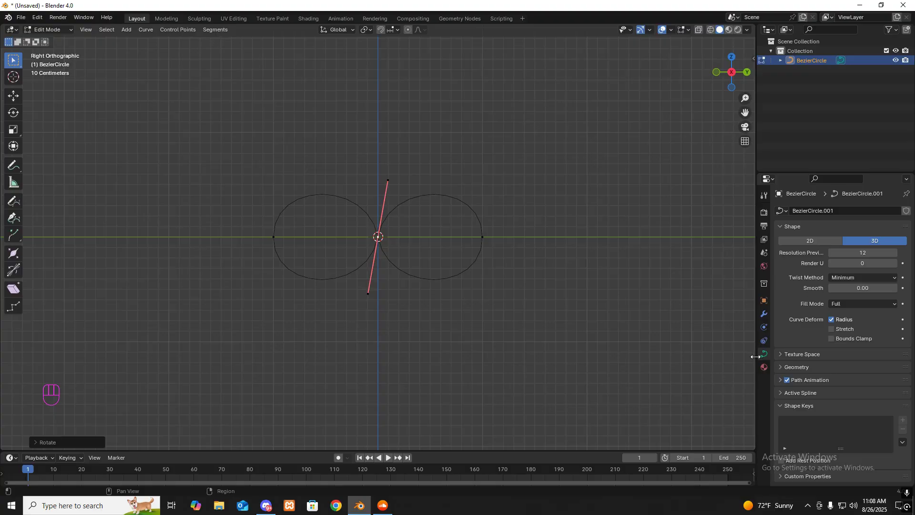
click(784, 368)
scroll(785, 369, down, 5)
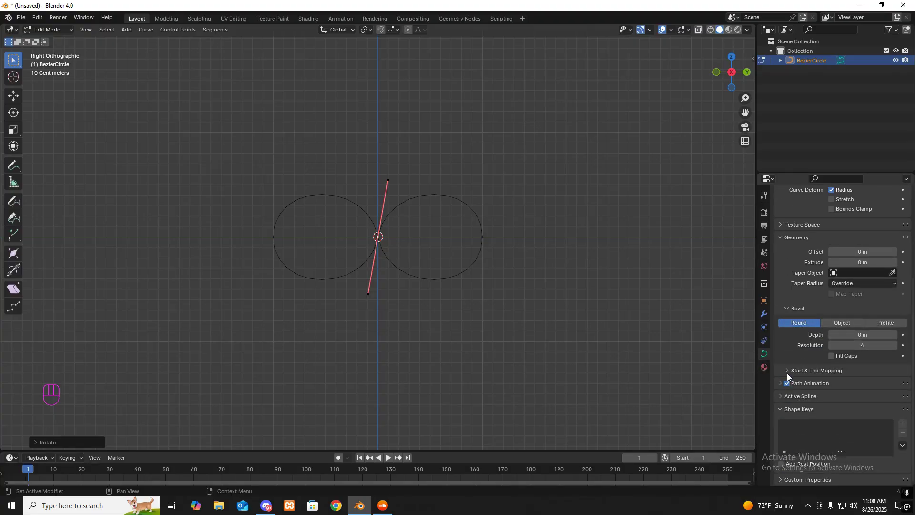
drag(858, 335, 896, 335)
key(KP_7)
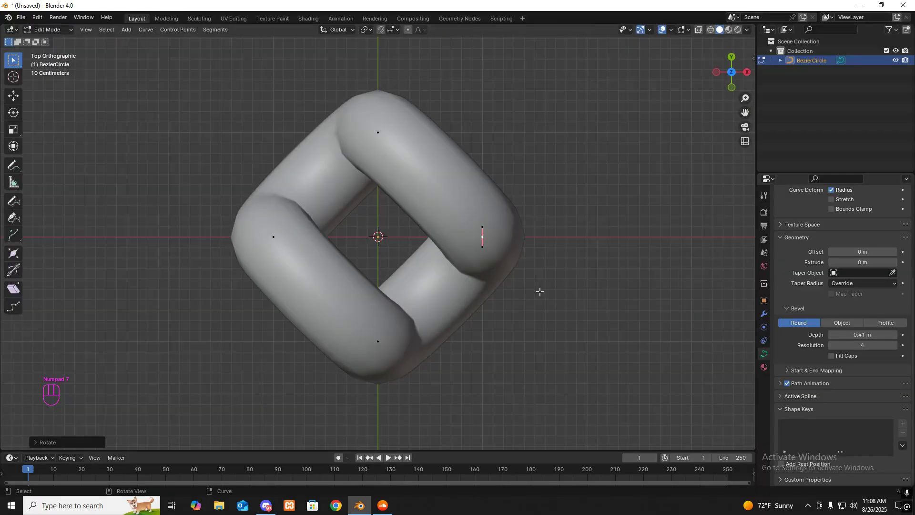
key(KP_3)
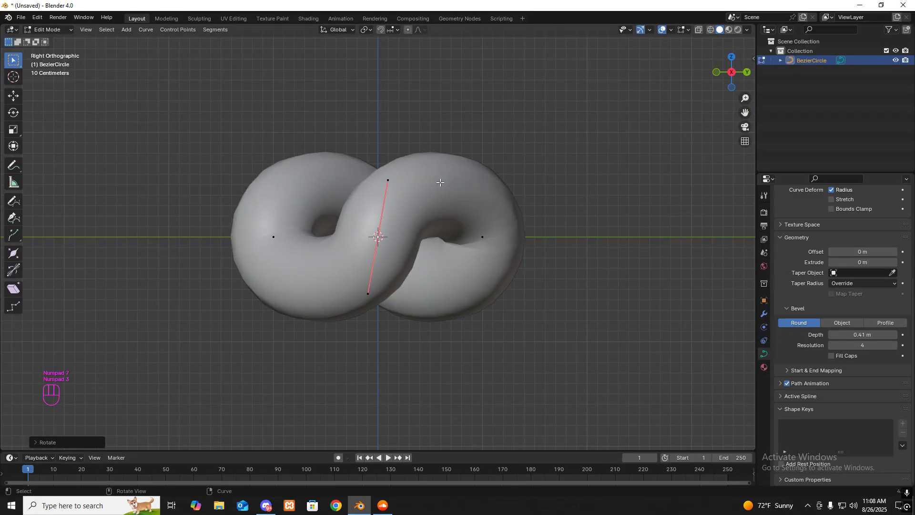
Return to Object Mode and convert the beveled curve to a mesh
click(41, 29)
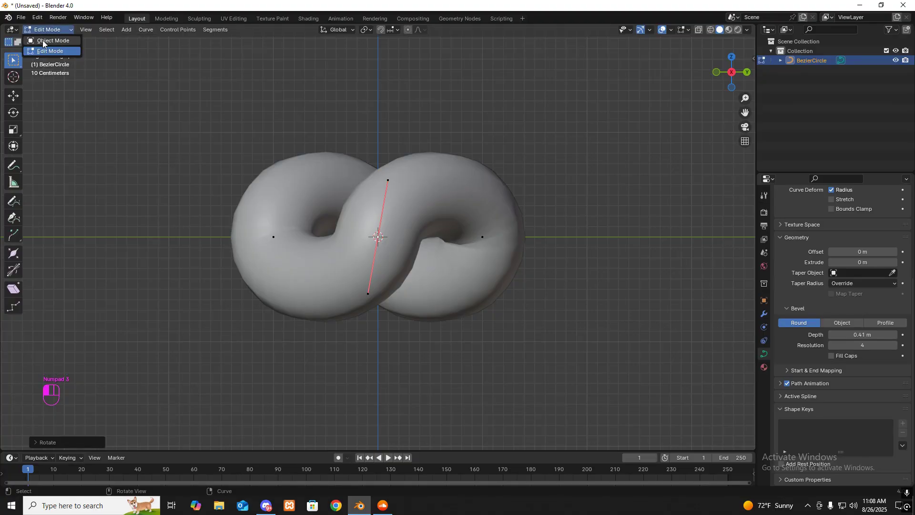
click(42, 40)
right_click(342, 192)
mouse_move(316, 112)
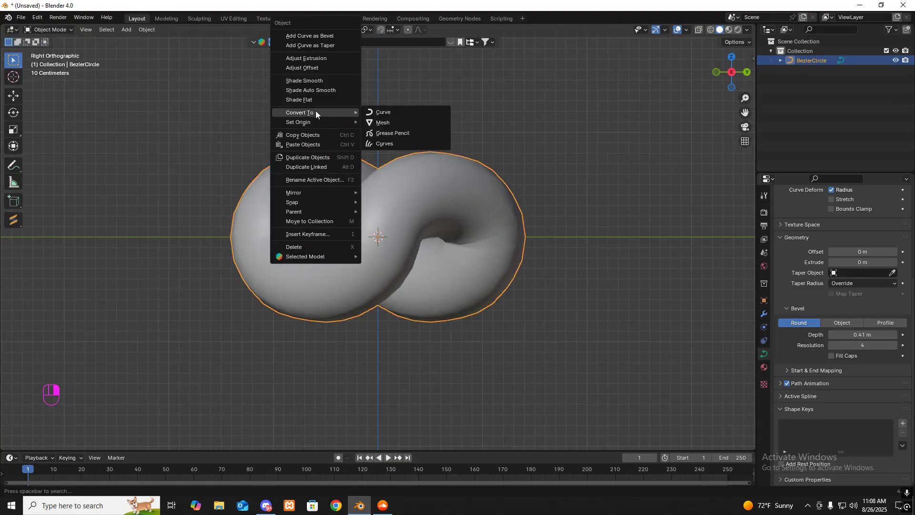
click(400, 124)
In Sculpt Mode, use Box Trim to cut the tops of both loops flat, and check the cut faces from above
click(48, 29)
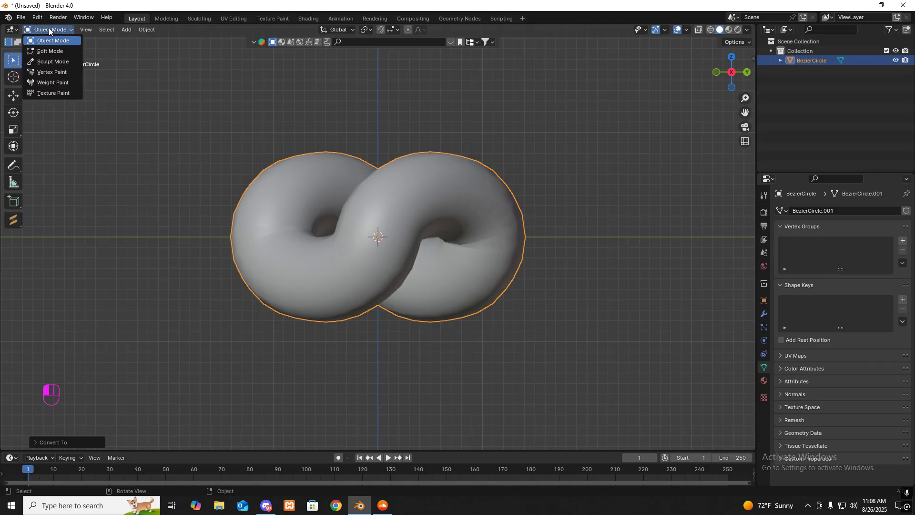
click(50, 62)
scroll(10, 288, down, 8)
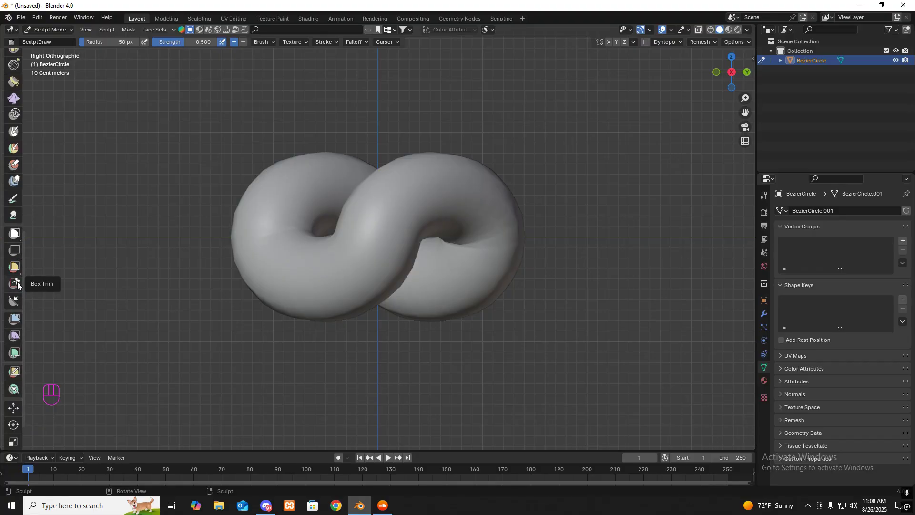
click(16, 284)
drag(182, 91, 547, 184)
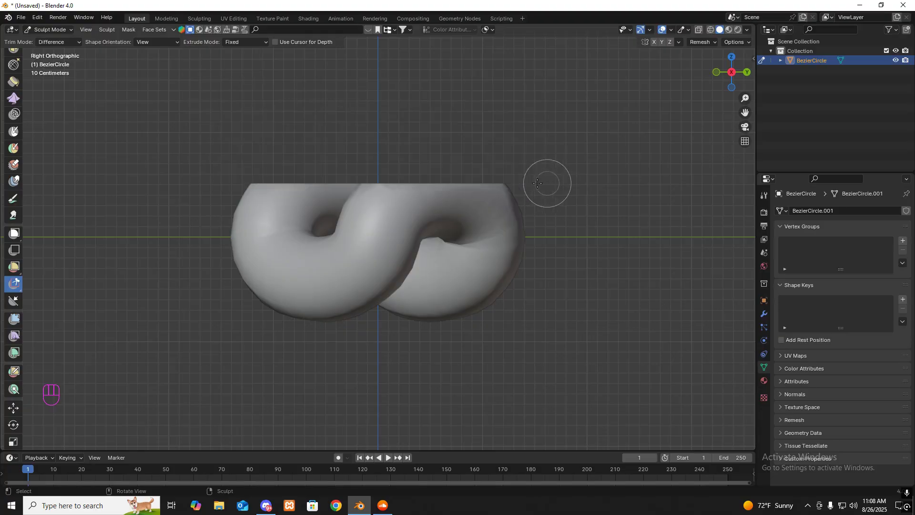
middle_drag(547, 184, 548, 217)
key(KP_7)
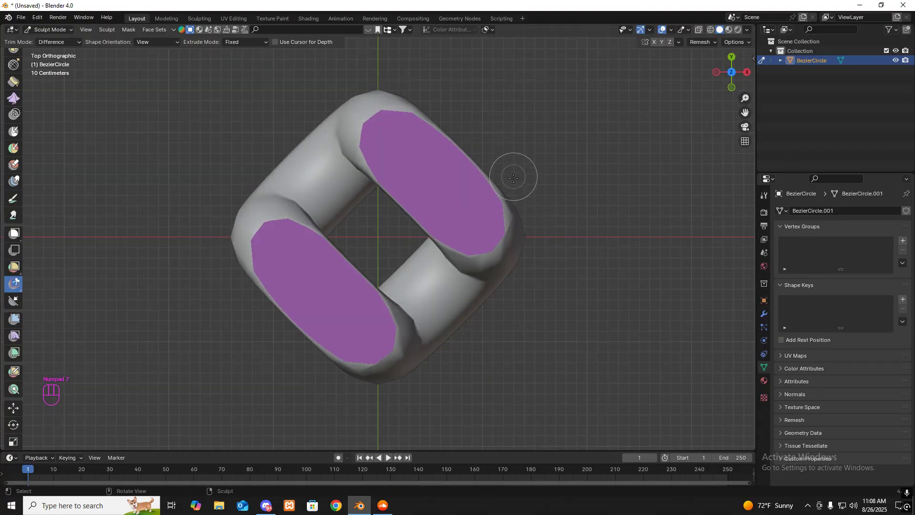
In Sculpt Mode, cut the underside of the link flat with Box Trim from the right side view, and check it from above
scroll(473, 137, down, 4)
middle_drag(500, 169, 353, 78)
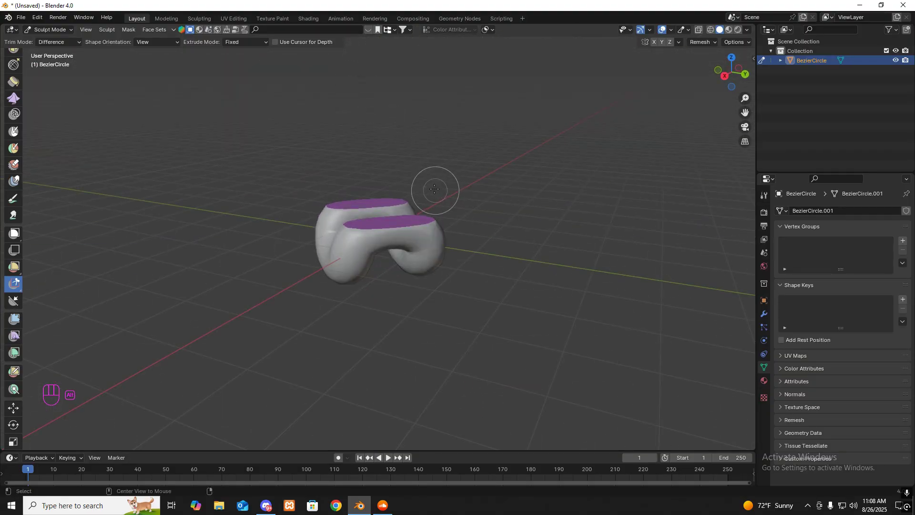
key(Tab)
key(ctrl+KP_7)
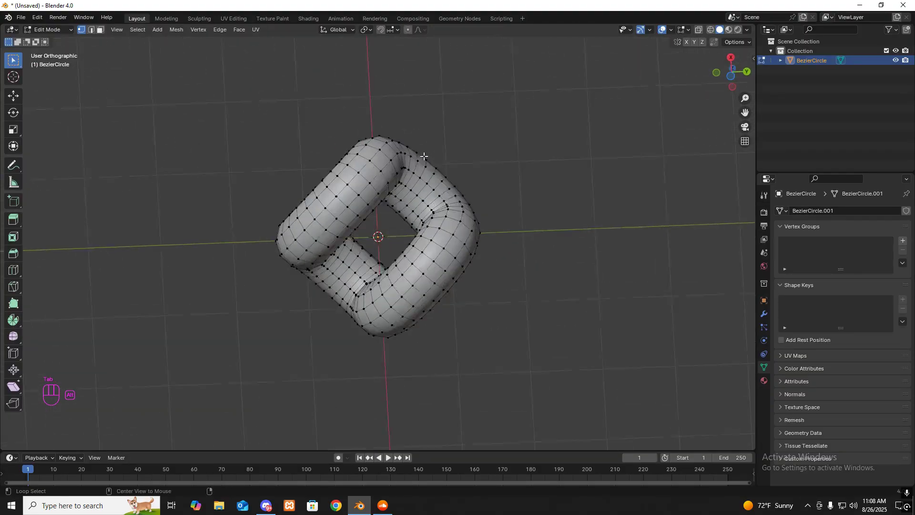
key(KP_3)
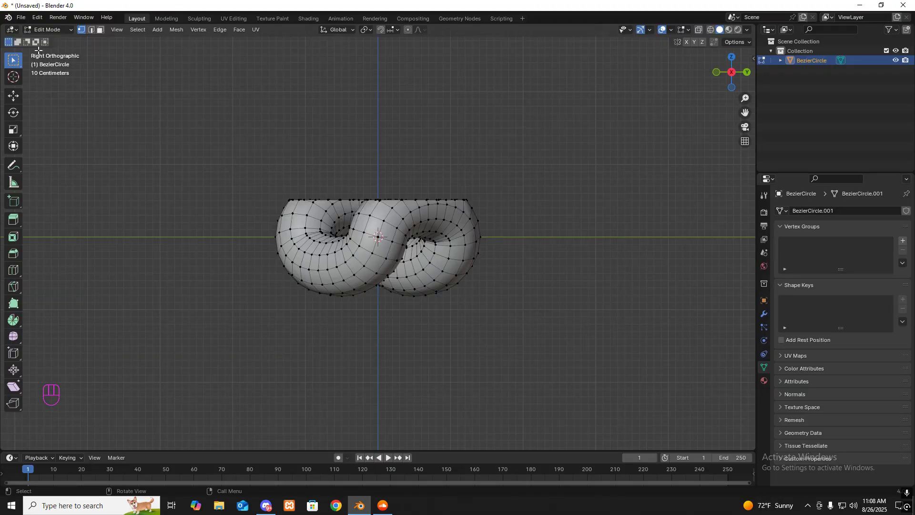
click(48, 30)
click(46, 63)
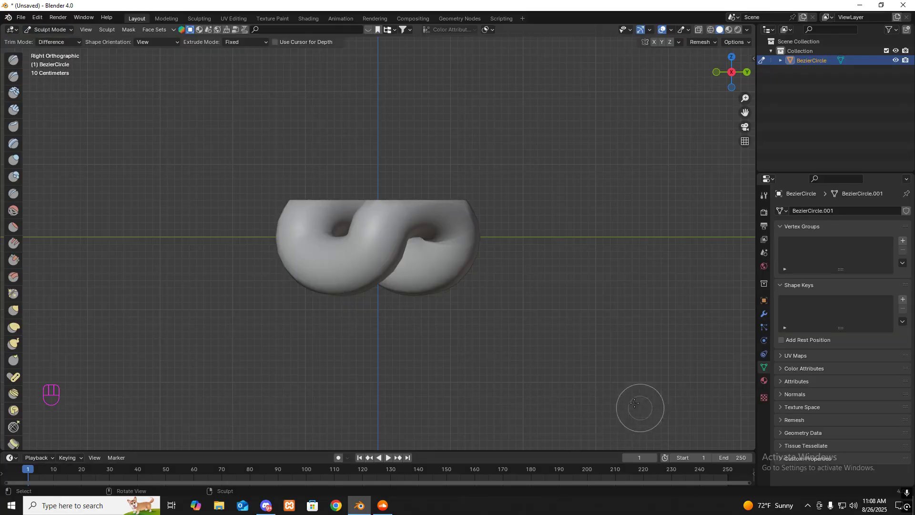
drag(504, 361, 192, 278)
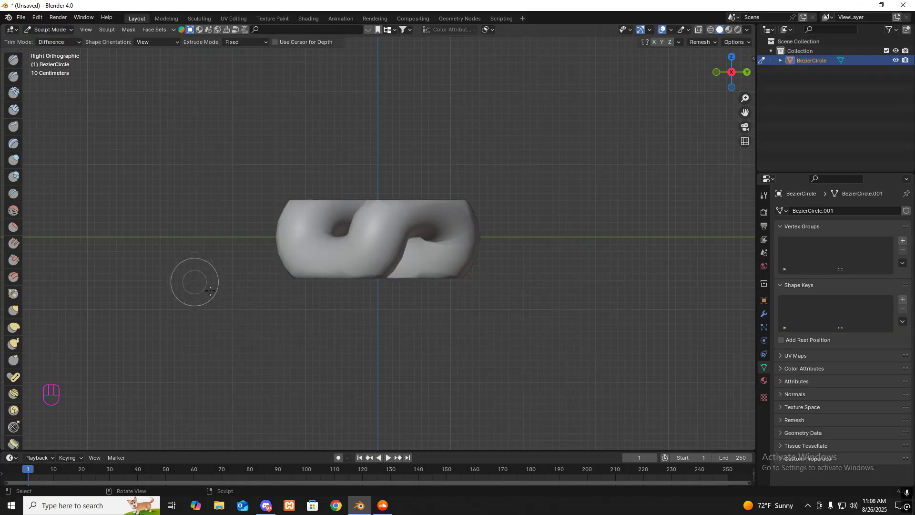
middle_drag(194, 280, 434, 238)
key(KP_7)
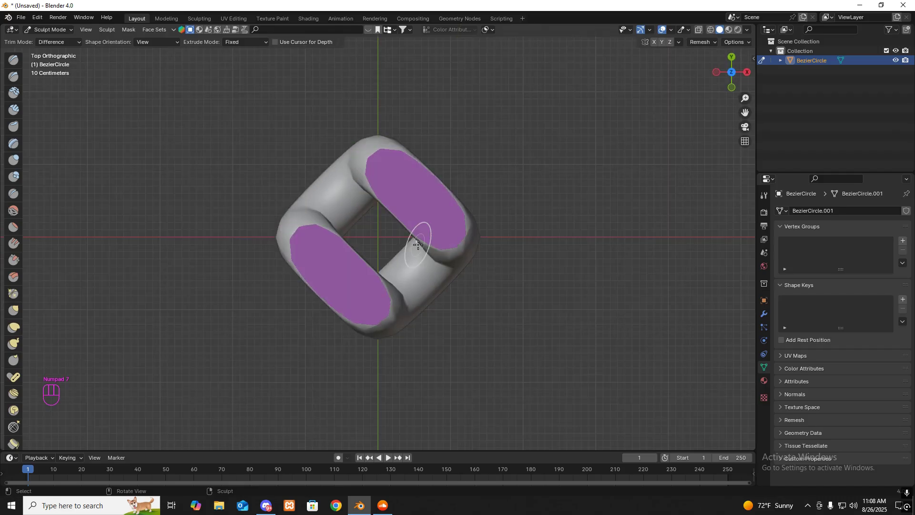
Return to Object Mode and rotate the link about 45° in the top view to square it with the axes
click(47, 29)
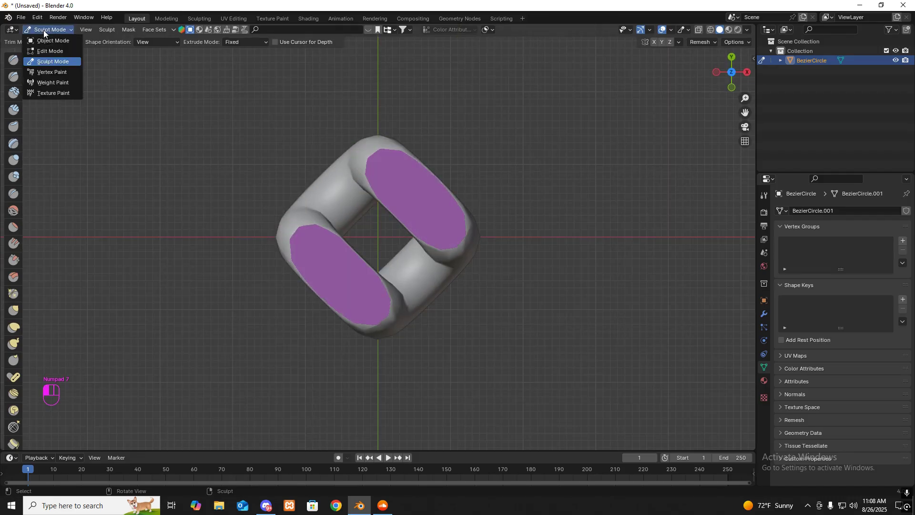
click(48, 41)
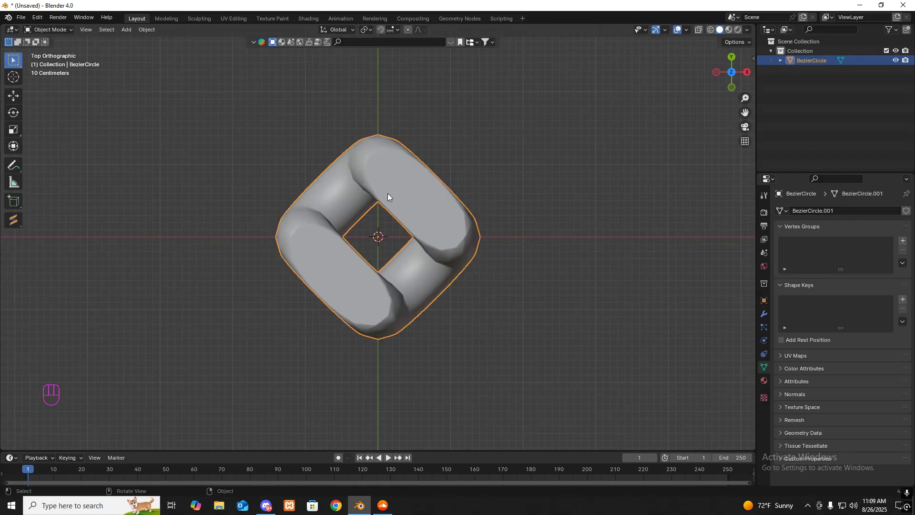
key(KP_7)
scroll(388, 195, up, 4)
scroll(397, 188, down, 3)
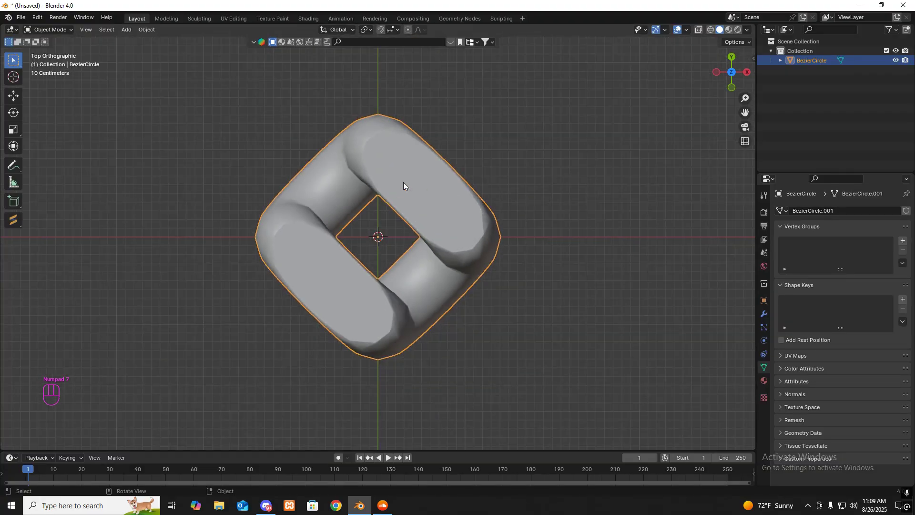
scroll(407, 182, down, 2)
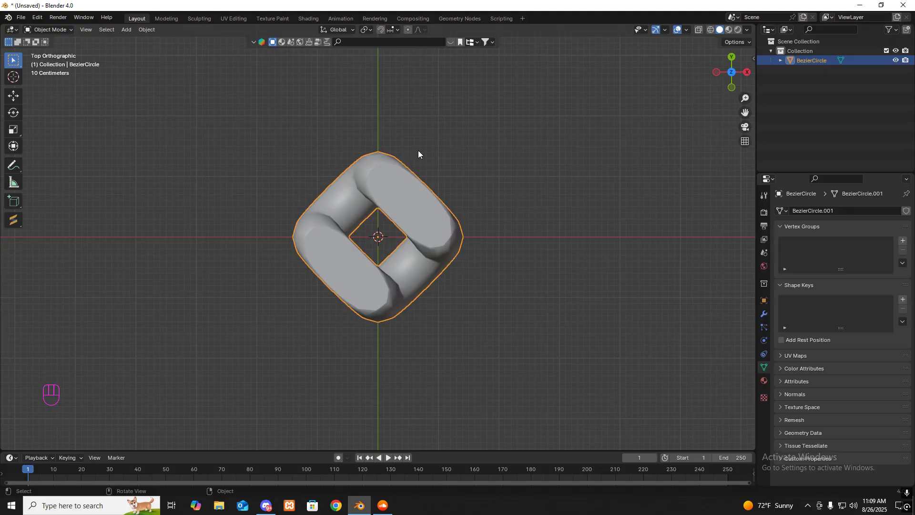
key(r)
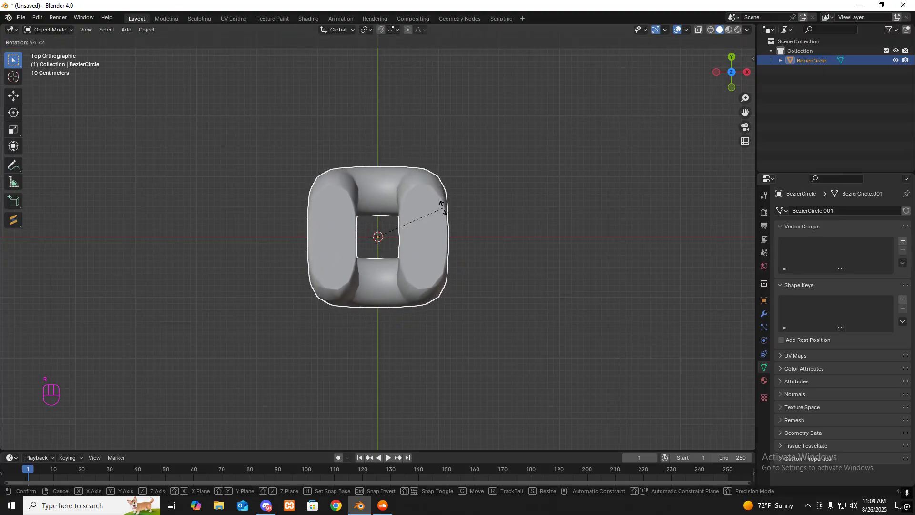
click(442, 207)
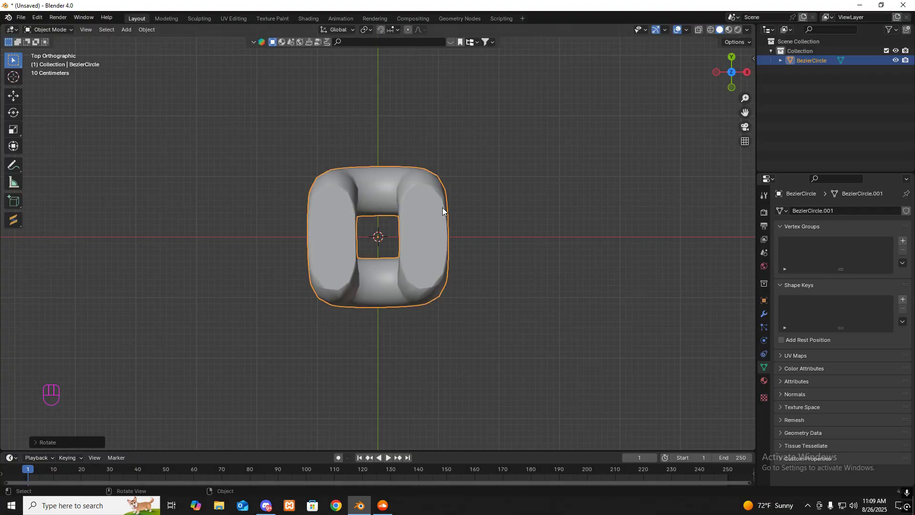
Apply the link's rotation and enter Edit Mode
key(ctrl+a)
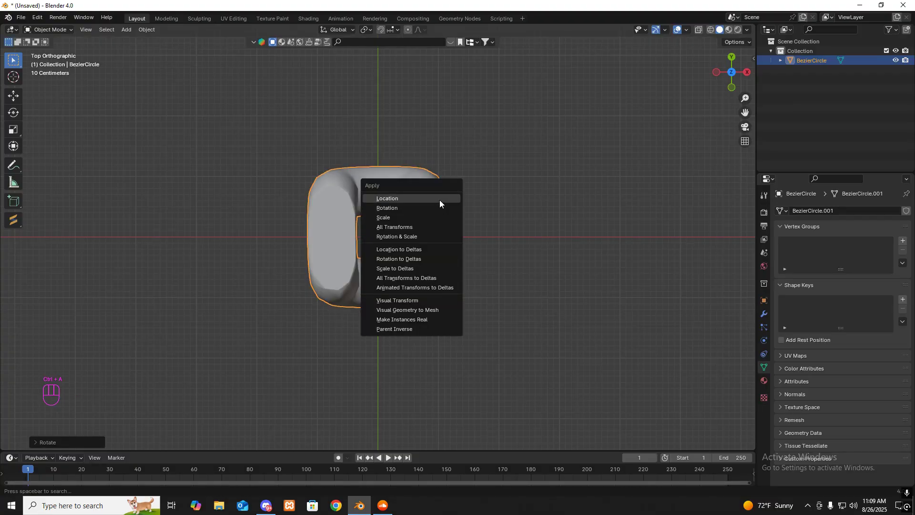
click(439, 207)
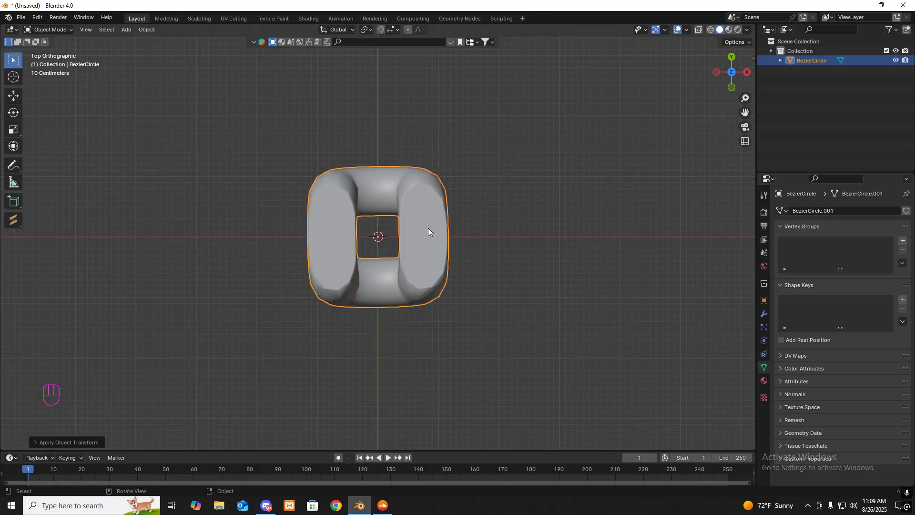
key(Tab)
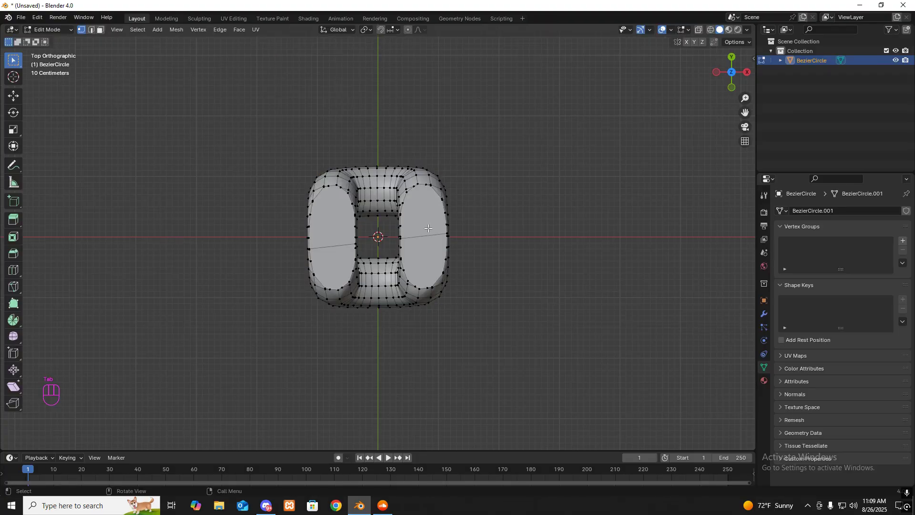
drag(591, 88, 376, 414)
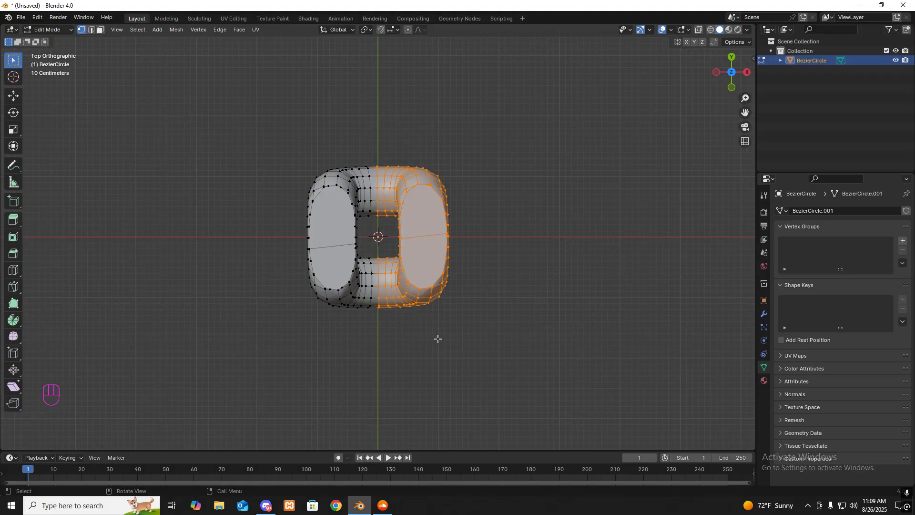
key(g)
key(x)
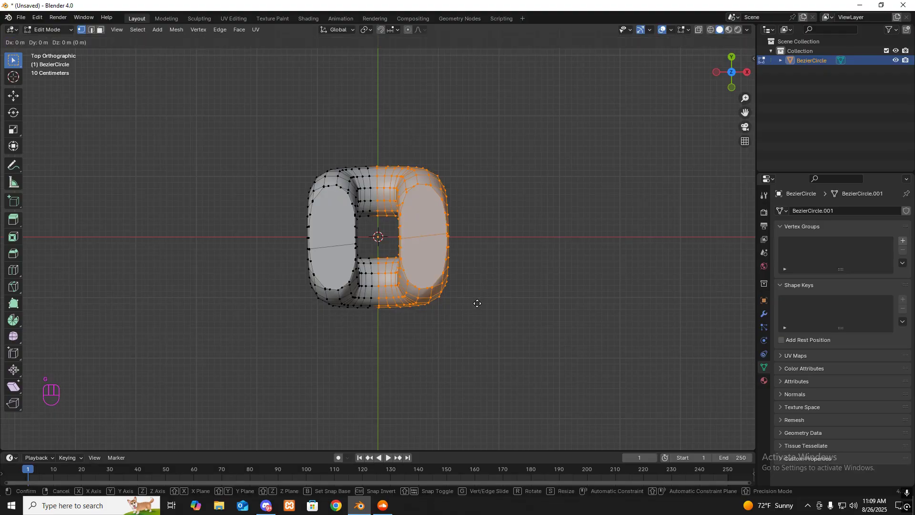
right_click(479, 303)
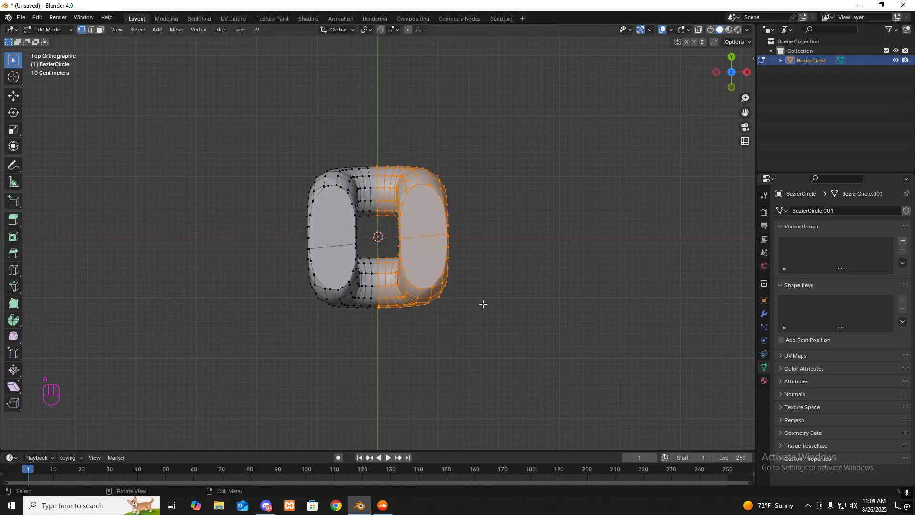
Switch to wireframe display and select all vertices of the link's half on the positive X side, including the center line
click(710, 29)
click(555, 298)
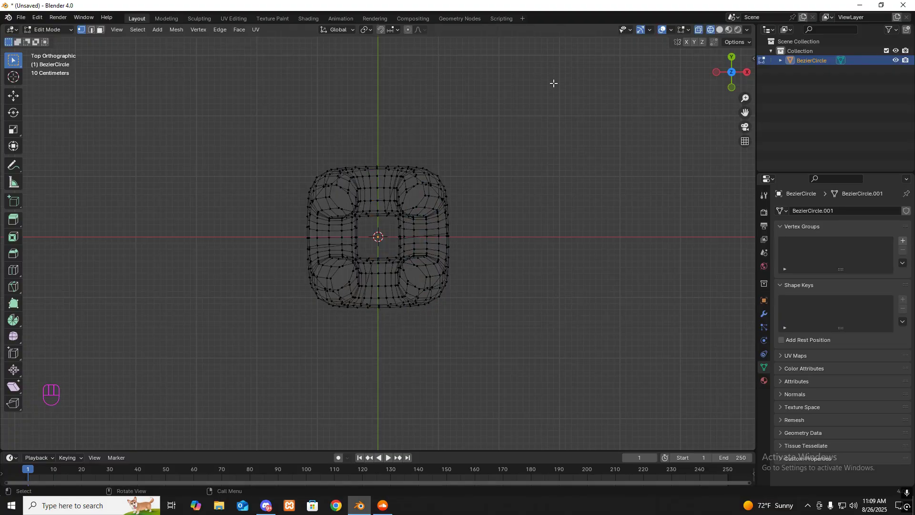
mouse_move(553, 83)
mouse_down()
mouse_move(423, 382)
mouse_move(376, 407)
mouse_up()
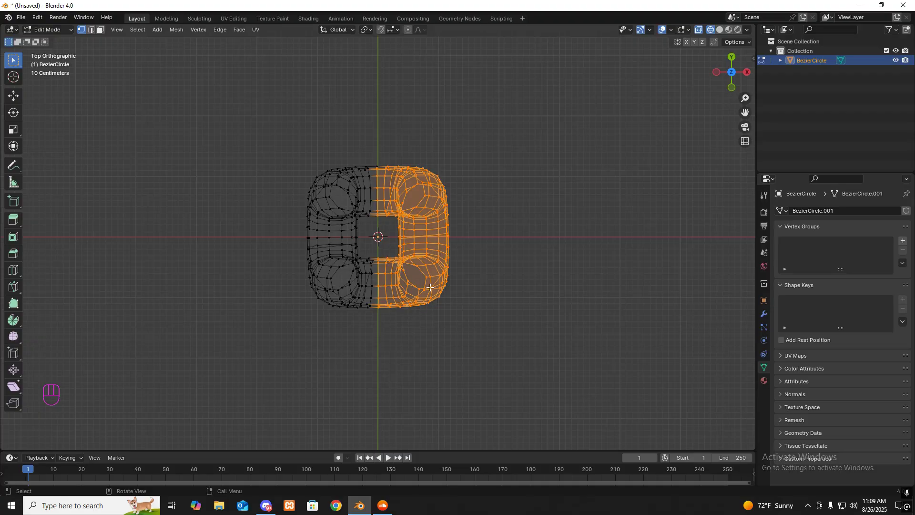
key(g)
key(x)
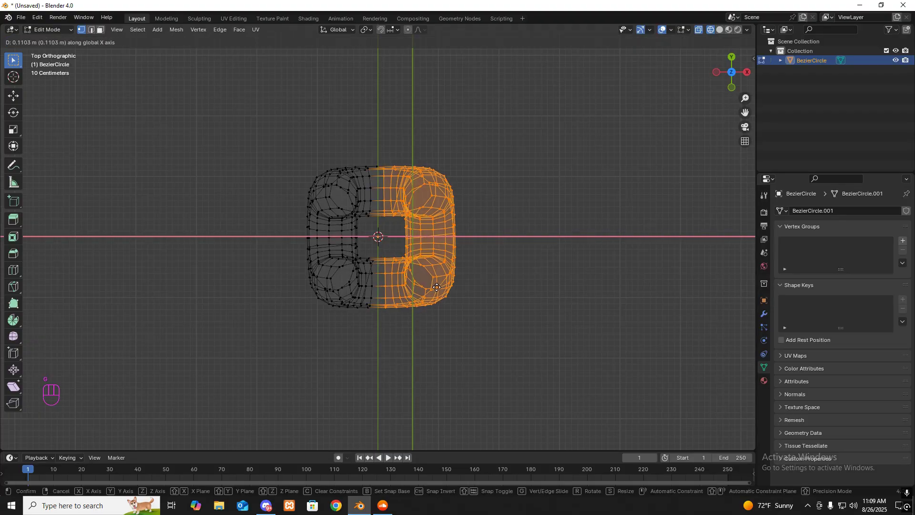
right_click(439, 288)
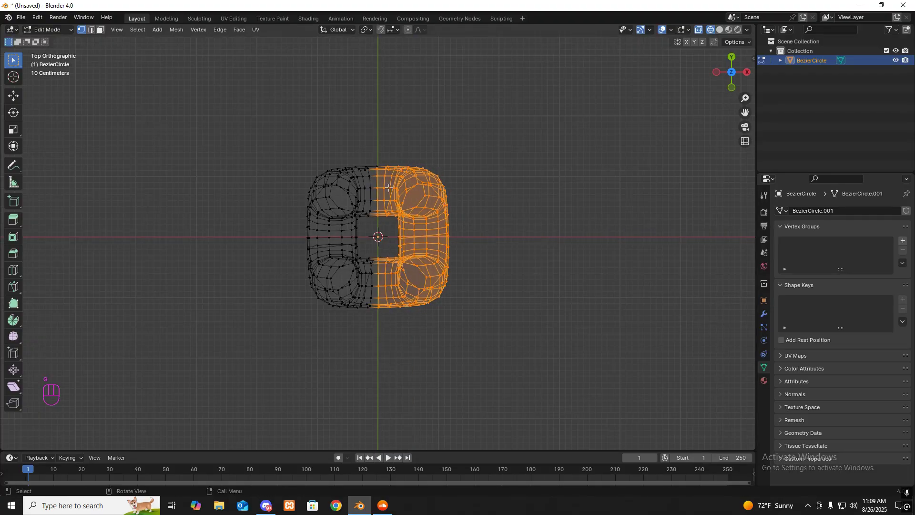
Add the remaining upper center-line vertices to the selection and move the half about 0.11 m along X to widen the link
shift+drag(376, 142, 389, 193)
key(g)
key(x)
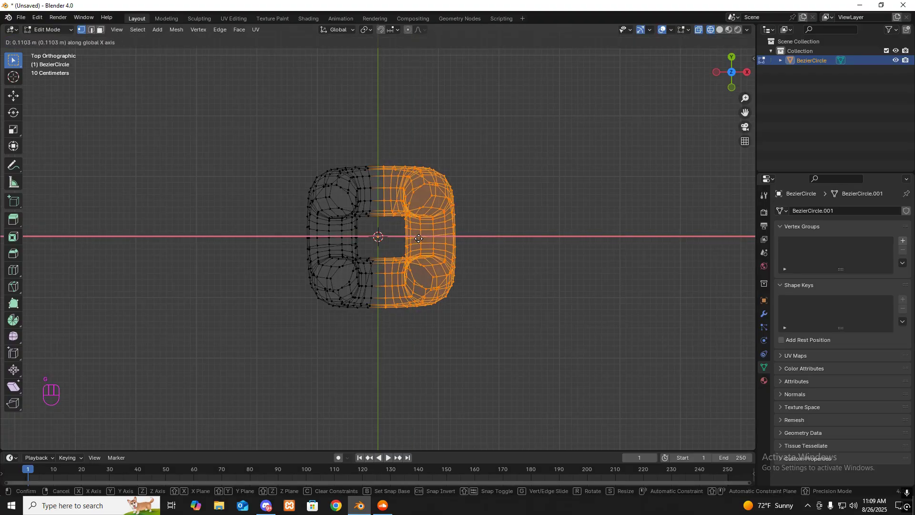
click(419, 238)
Return to Object Mode, switch back to solid shading and check the widened link in perspective and from above
click(62, 31)
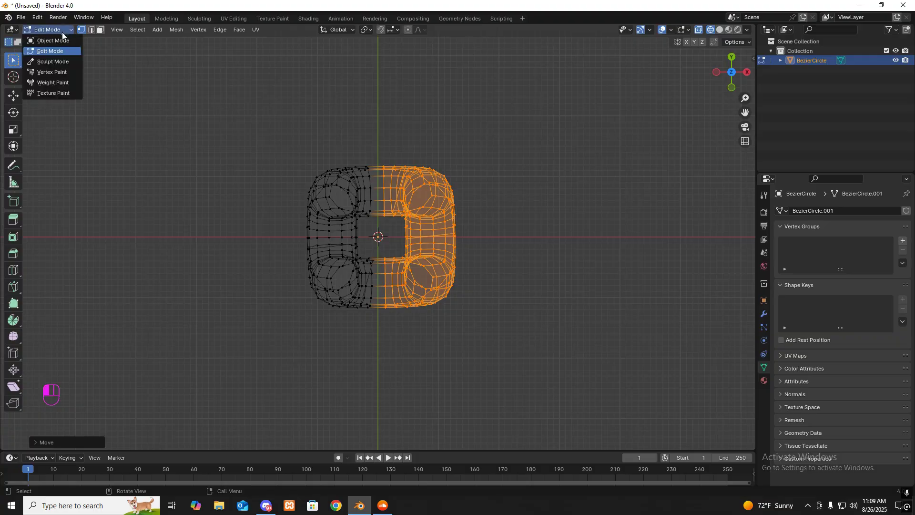
click(53, 41)
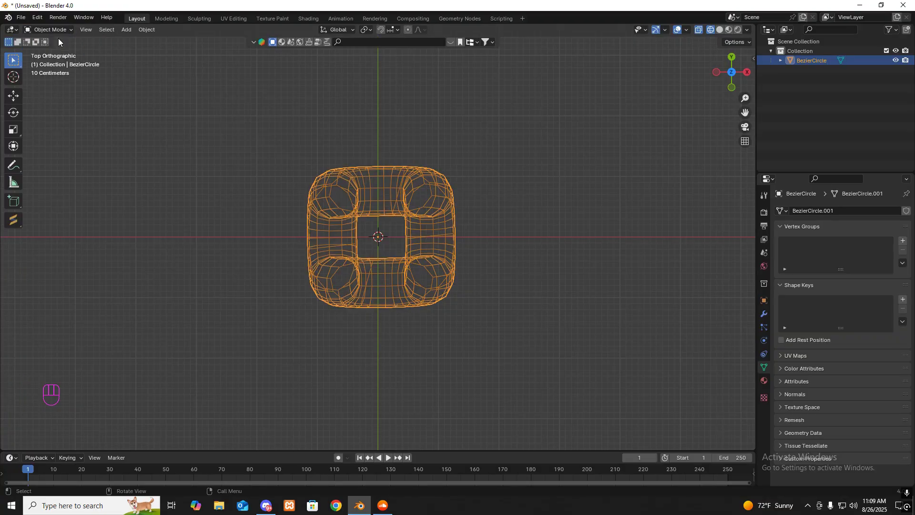
click(728, 30)
mouse_move(499, 147)
middle_down()
mouse_move(401, 98)
mouse_move(495, 171)
middle_up()
click(720, 30)
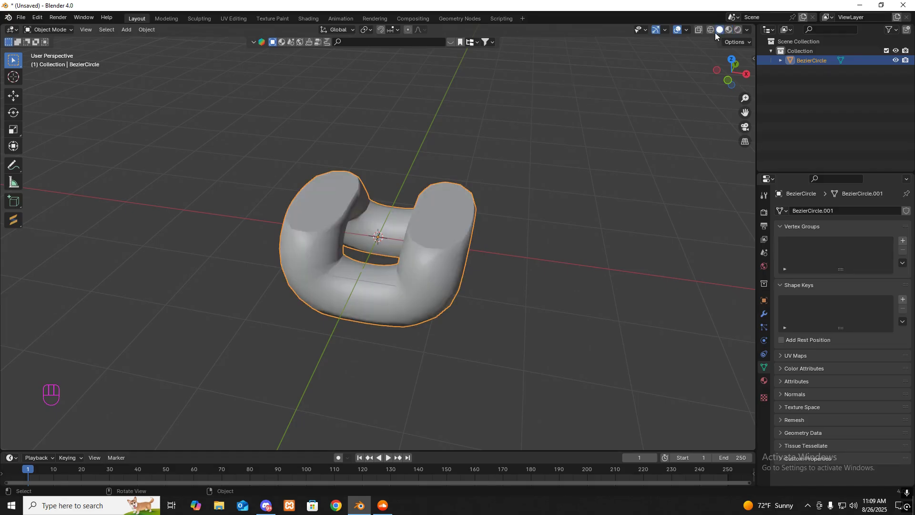
key(KP_7)
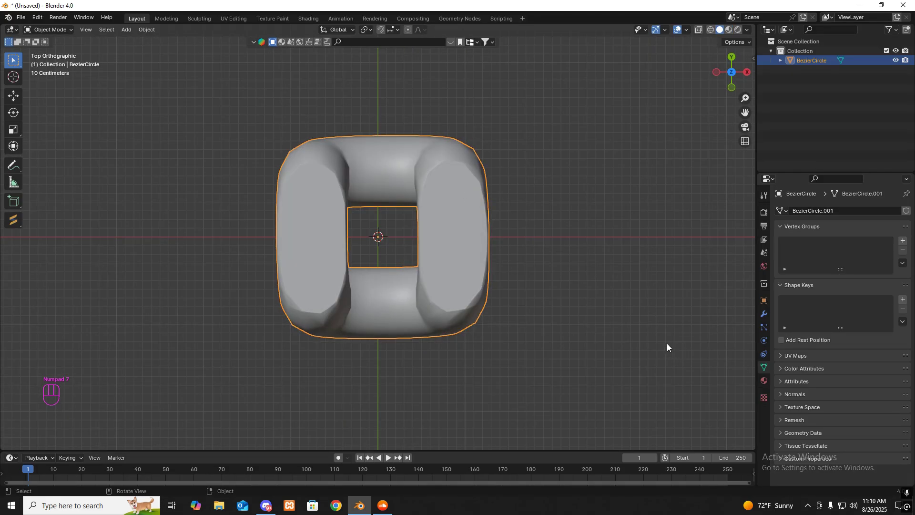
scroll(620, 326, down, 2)
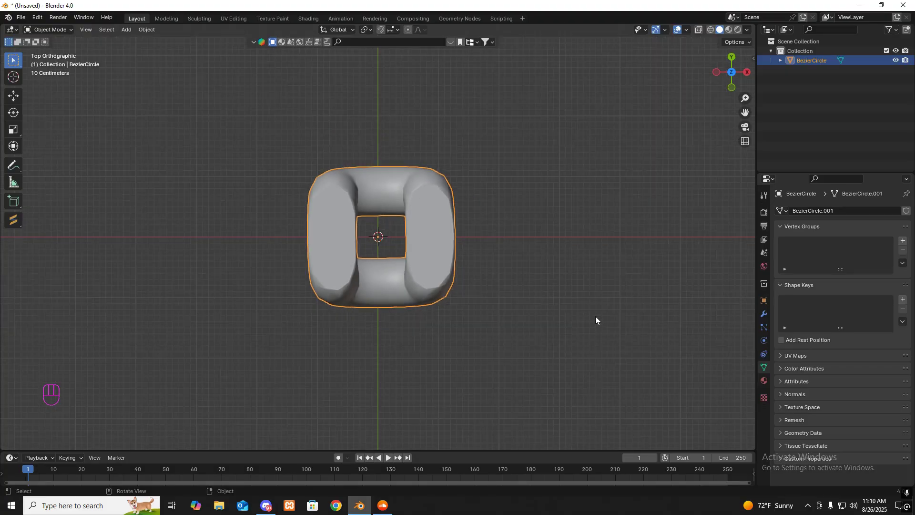
Add an Array modifier to the link
click(763, 313)
click(833, 211)
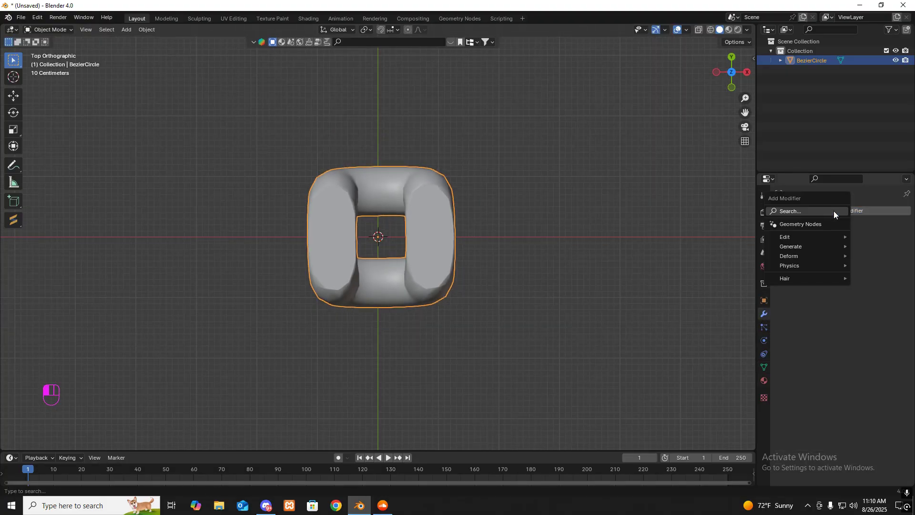
click(802, 212)
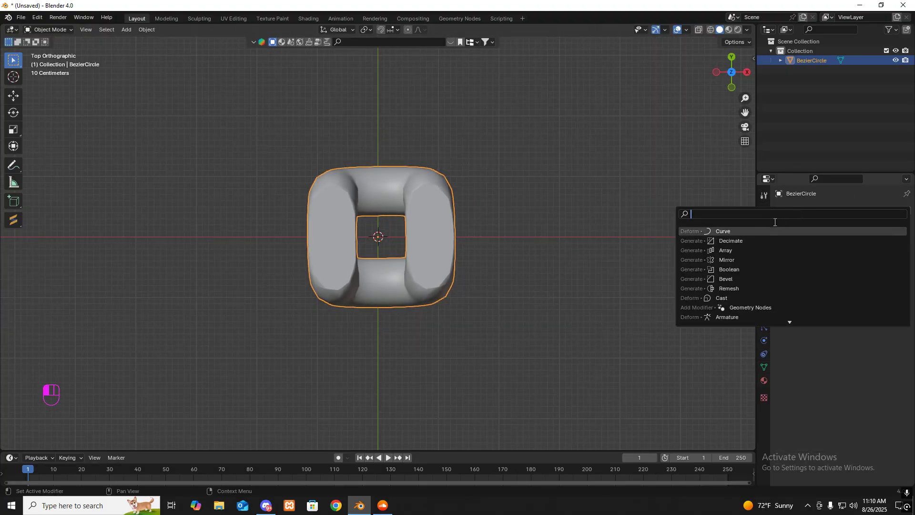
click(759, 253)
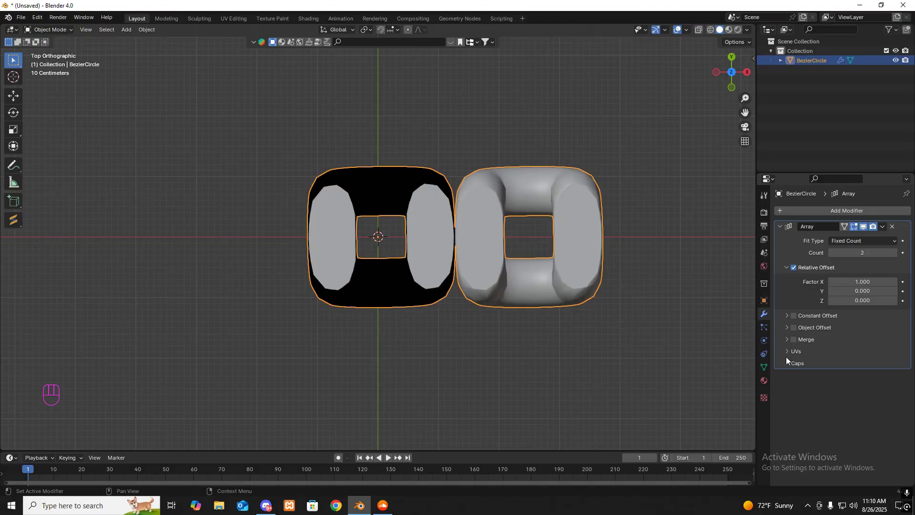
Look through the Array modifier's offset options and enable Merge for the copies
click(786, 315)
click(786, 315)
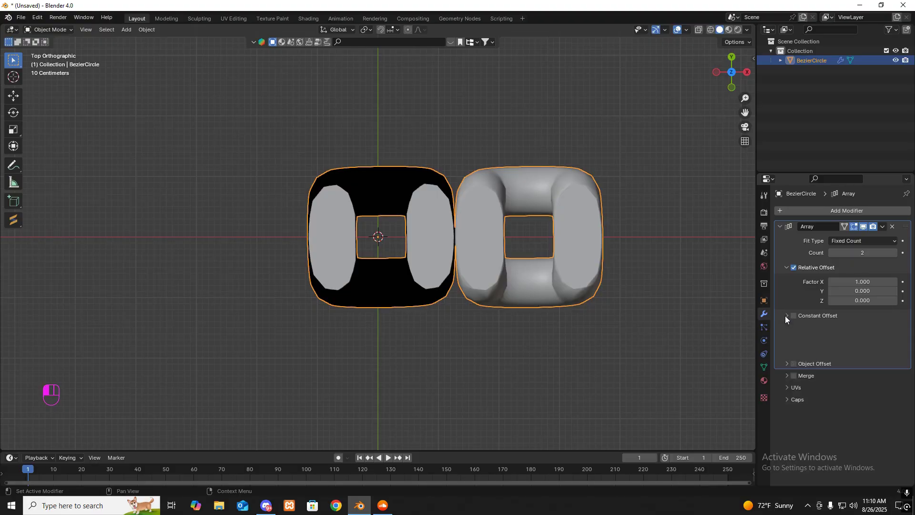
click(787, 328)
click(787, 328)
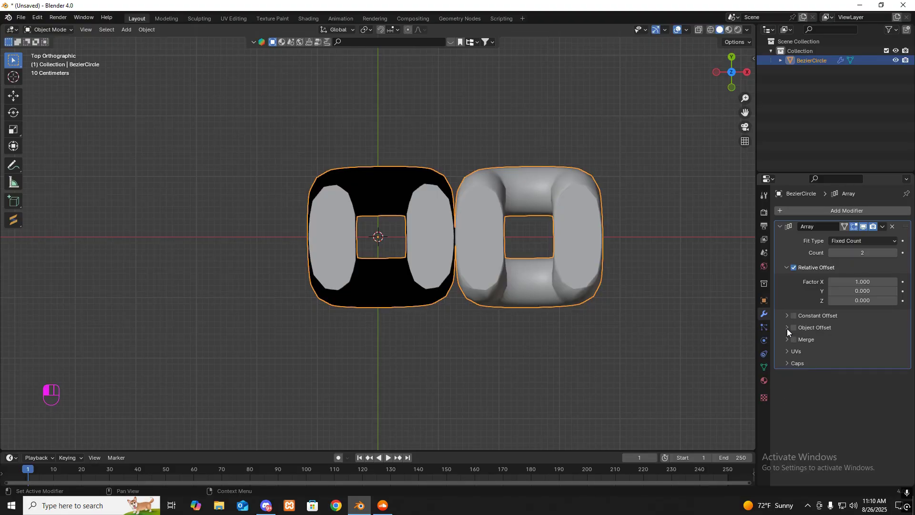
click(787, 340)
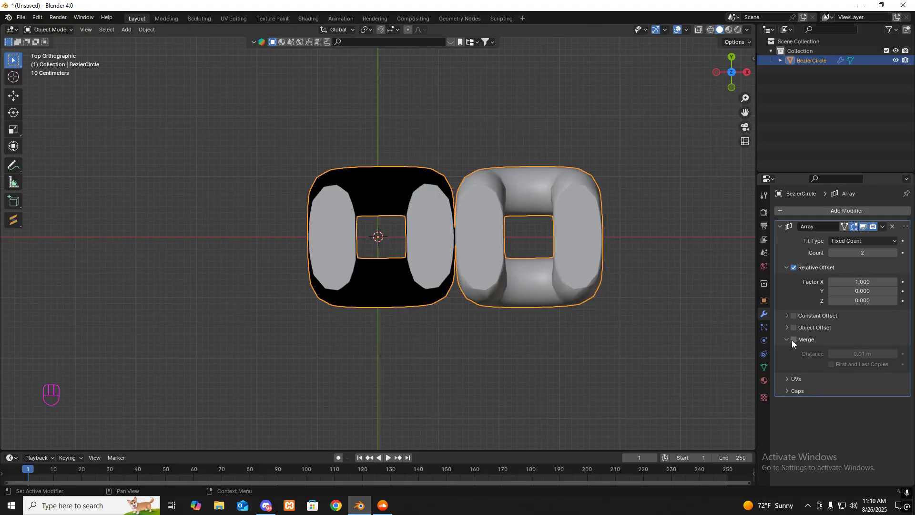
click(793, 340)
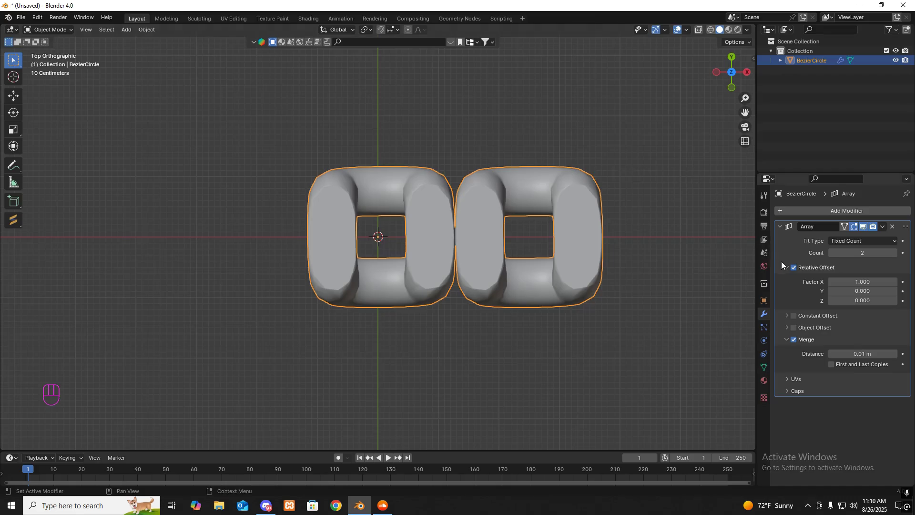
Set the Array modifier's relative offset to 0.4 along X so the two links overlap
click(830, 282)
click(830, 281)
click(831, 281)
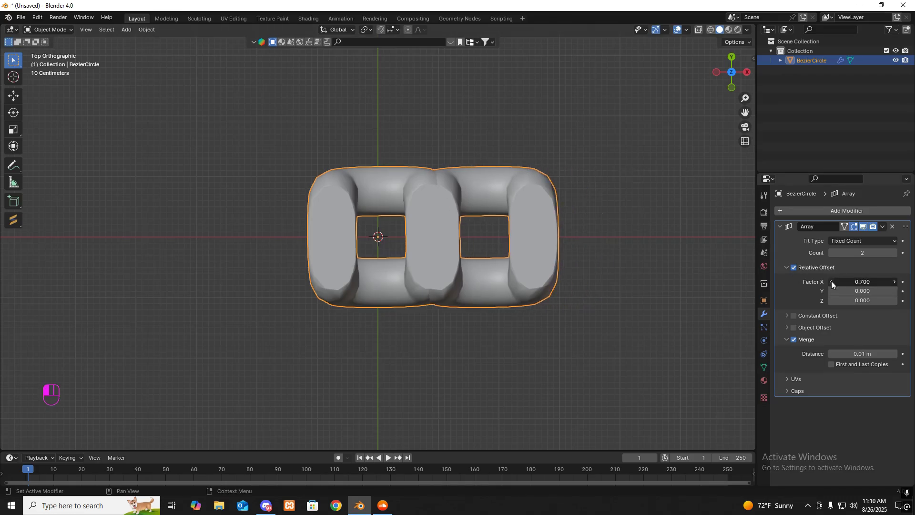
click(830, 281)
click(831, 281)
click(830, 281)
click(831, 281)
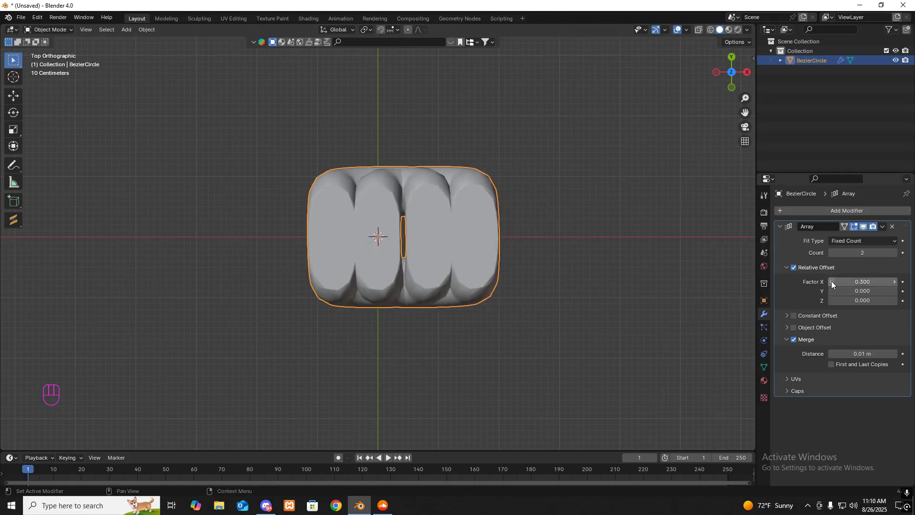
click(894, 282)
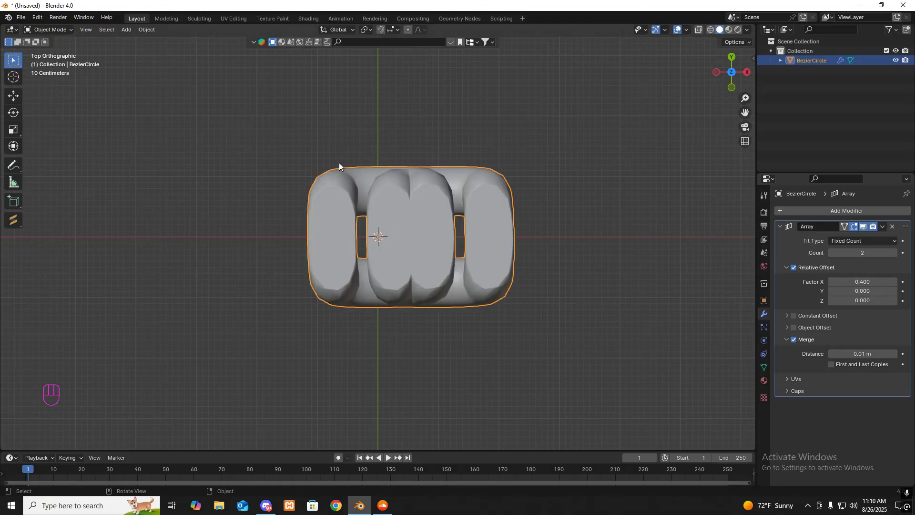
In Edit Mode, select the link's entire mesh, rotate it about -45° in the top view and return to Object Mode
click(42, 30)
click(48, 50)
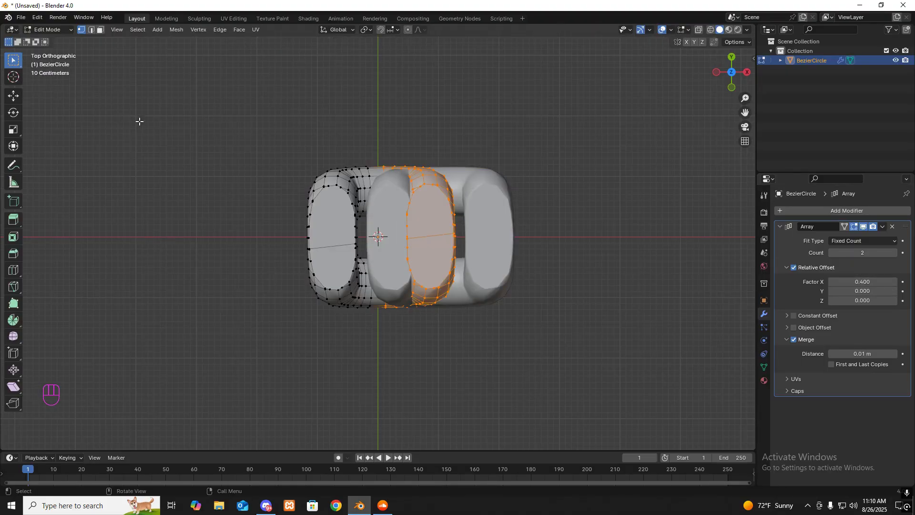
key(r)
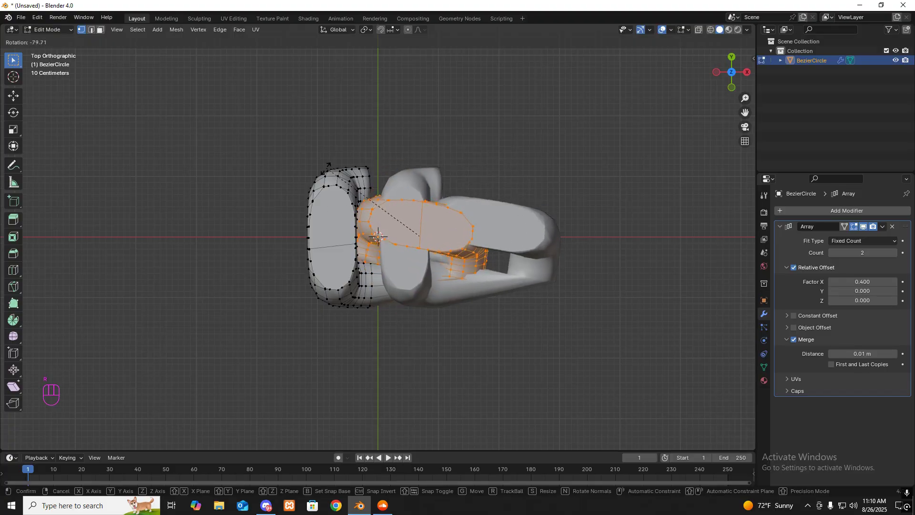
right_click(450, 127)
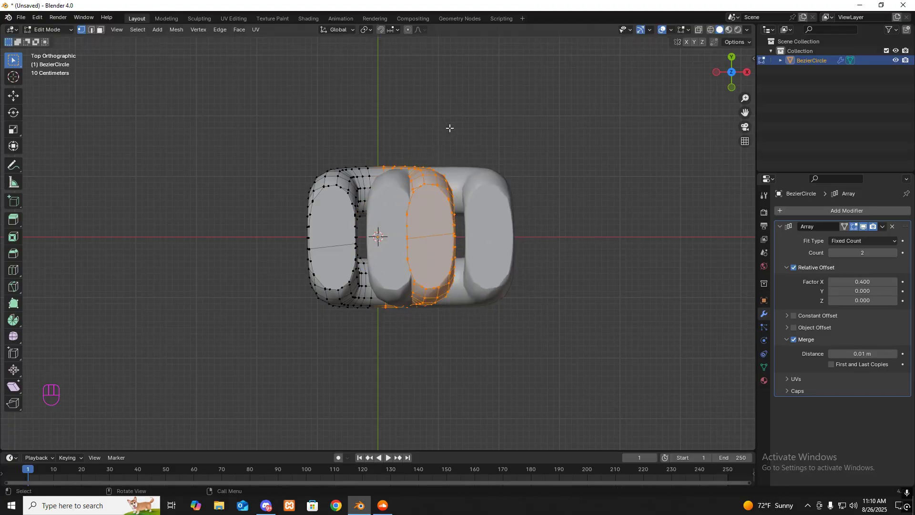
click(330, 127)
key(a)
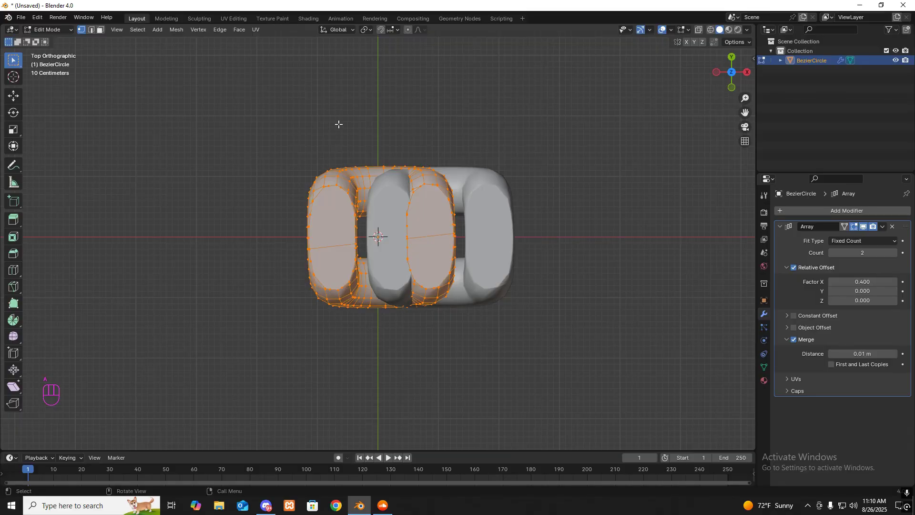
key(r)
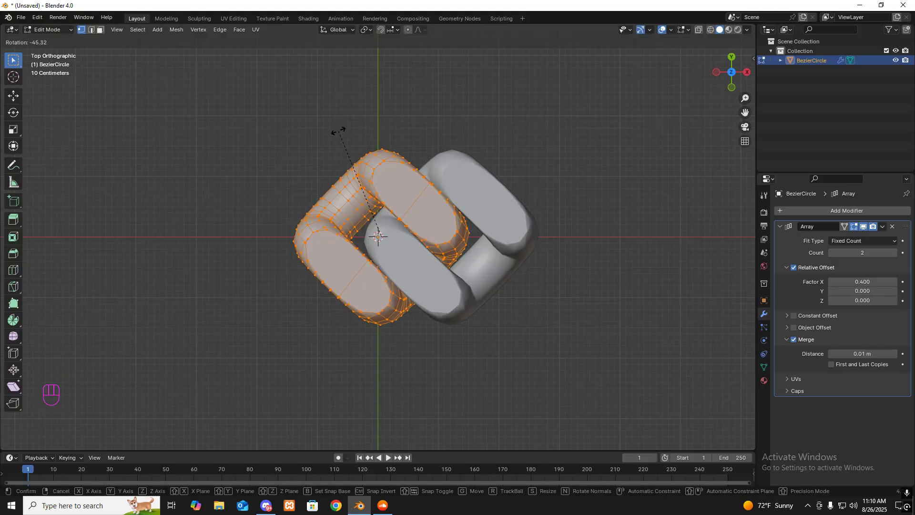
click(333, 132)
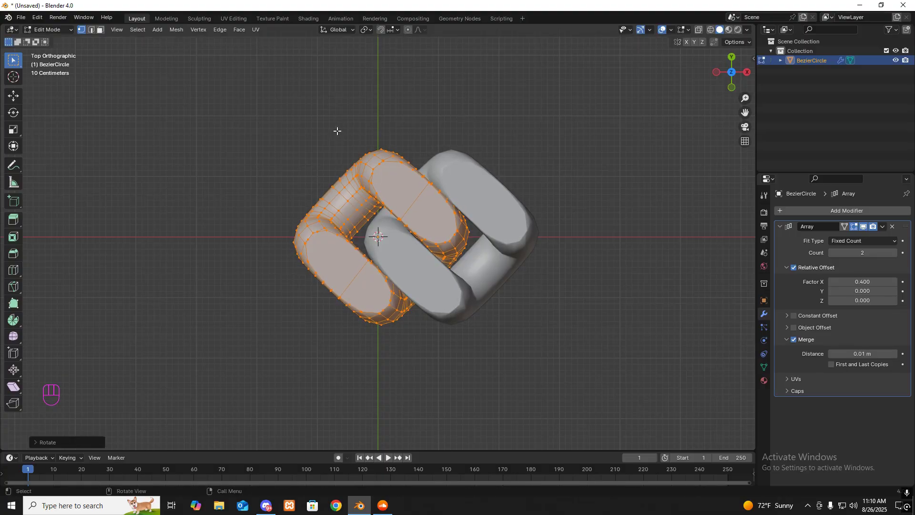
click(38, 33)
click(49, 41)
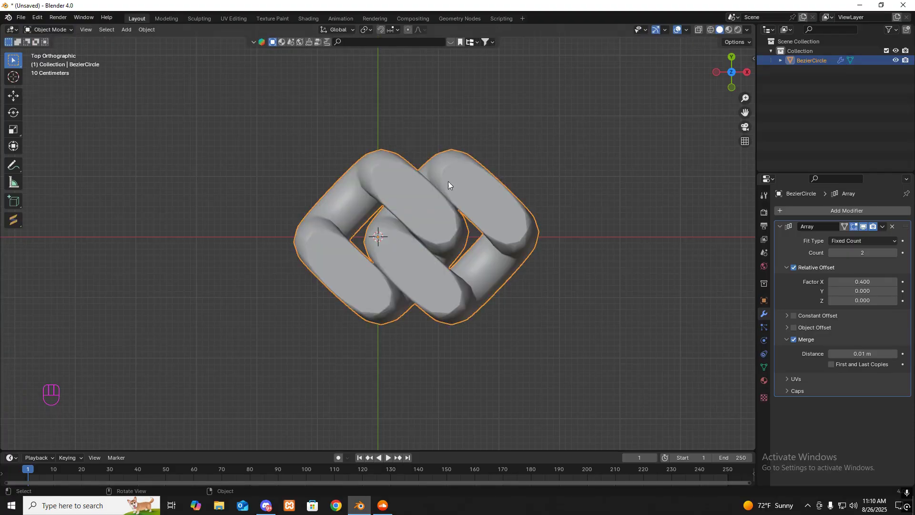
Set the Array's relative offset factors to X 0.5 and Y -0.1, and rotate the chain object about -10° to level it
click(896, 282)
click(895, 291)
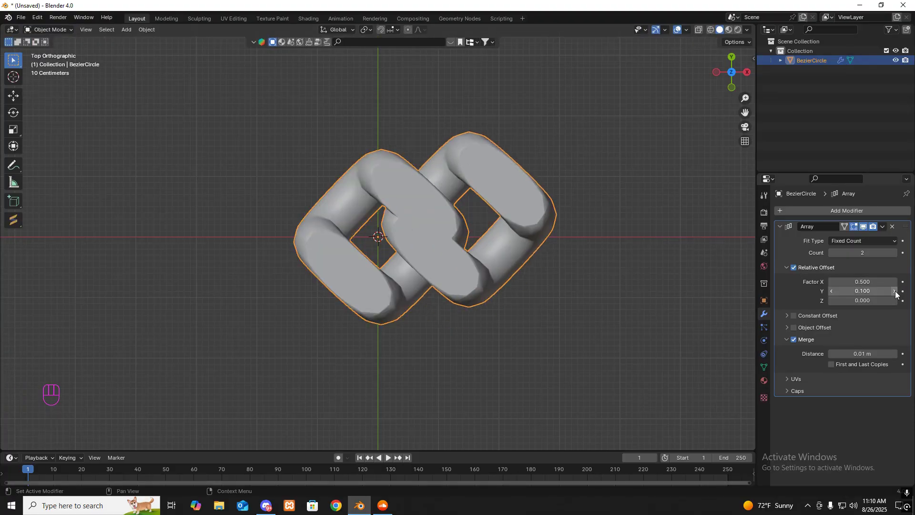
click(831, 291)
click(831, 291)
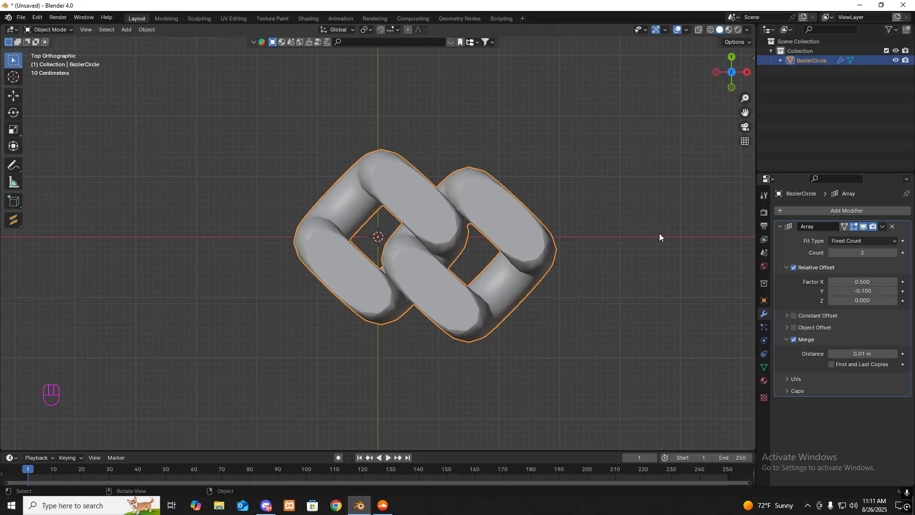
key(r)
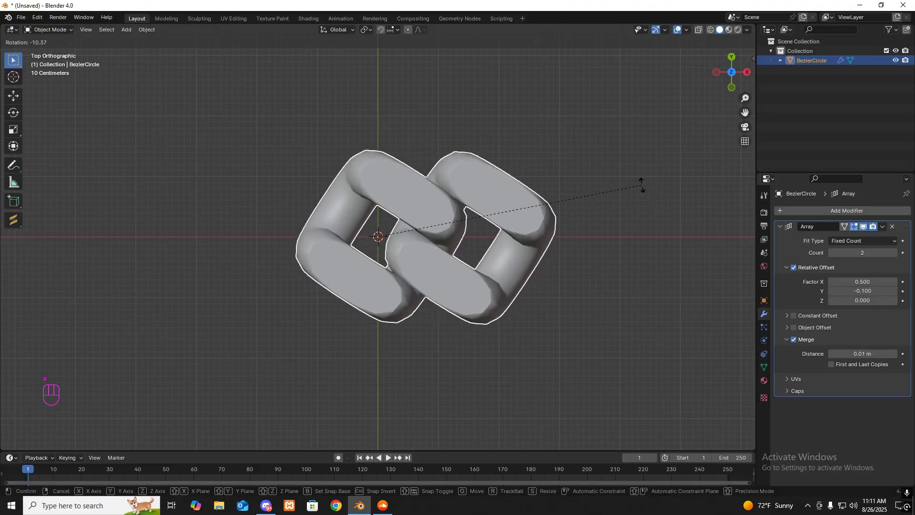
click(641, 183)
Try applying the chain object's rotation, and undo it
key(ctrl+a)
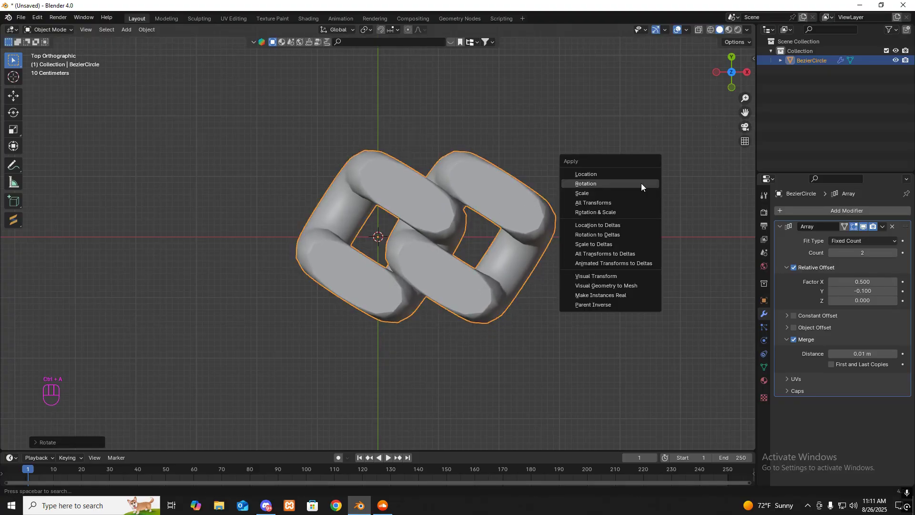
click(631, 183)
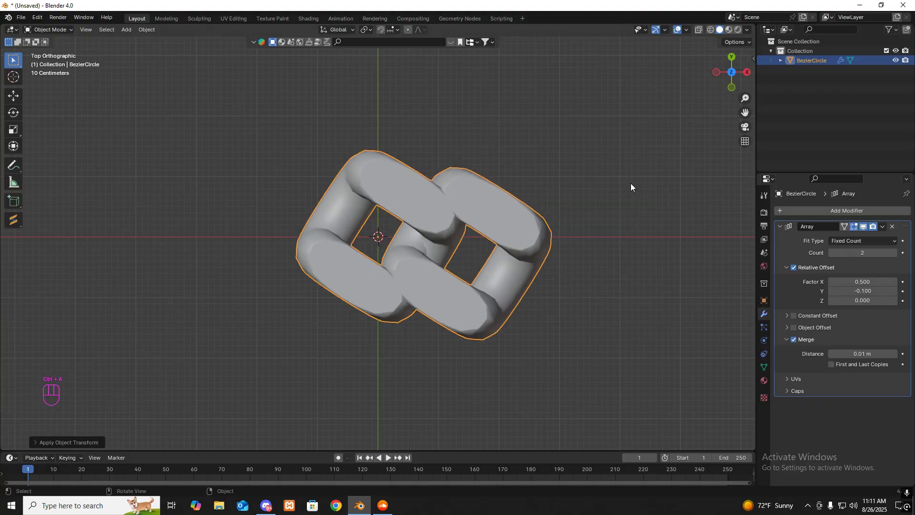
key(ctrl+z)
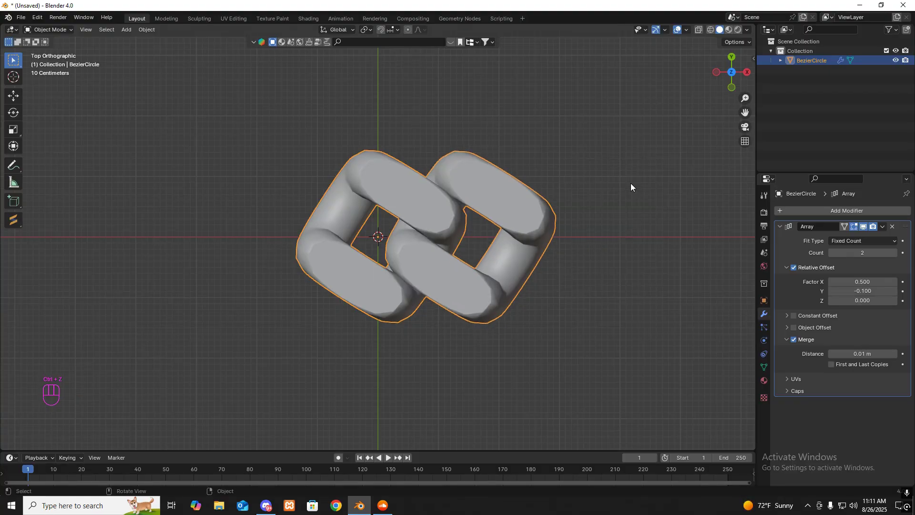
right_click(631, 184)
mouse_move(631, 184)
click(688, 123)
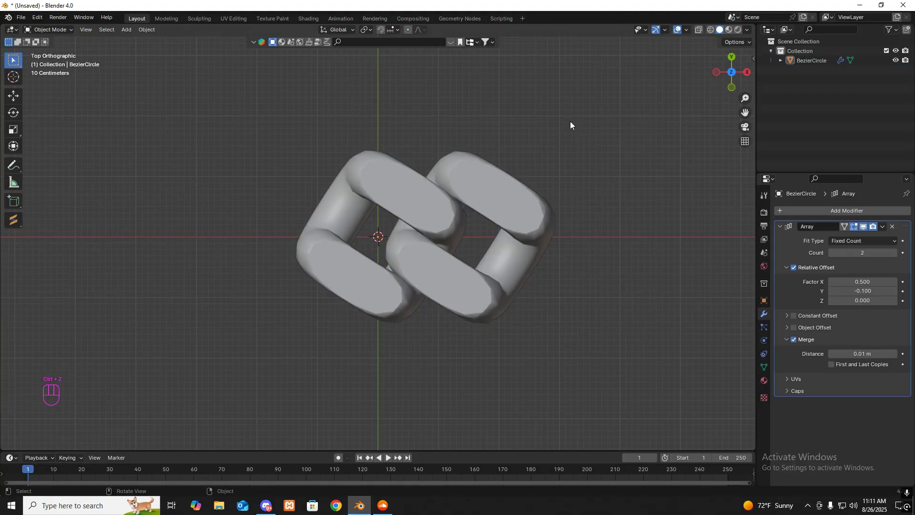
Reselect the chain, try applying its transforms again, undo the applied rotation and leave the chain selected
click(527, 187)
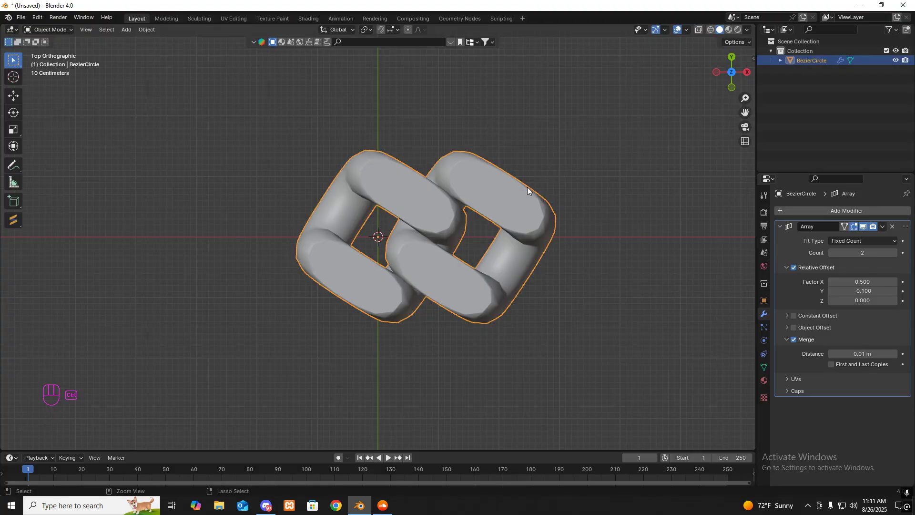
key(ctrl+a)
click(522, 177)
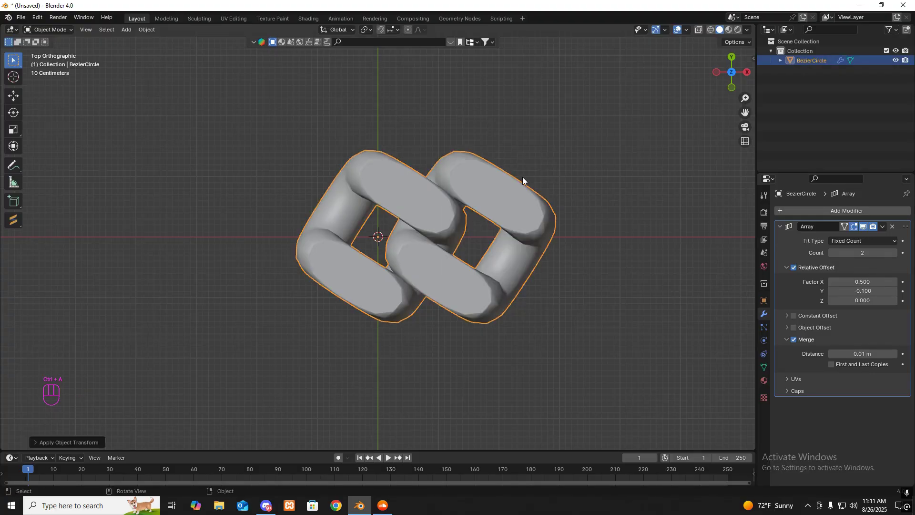
key(ctrl+a)
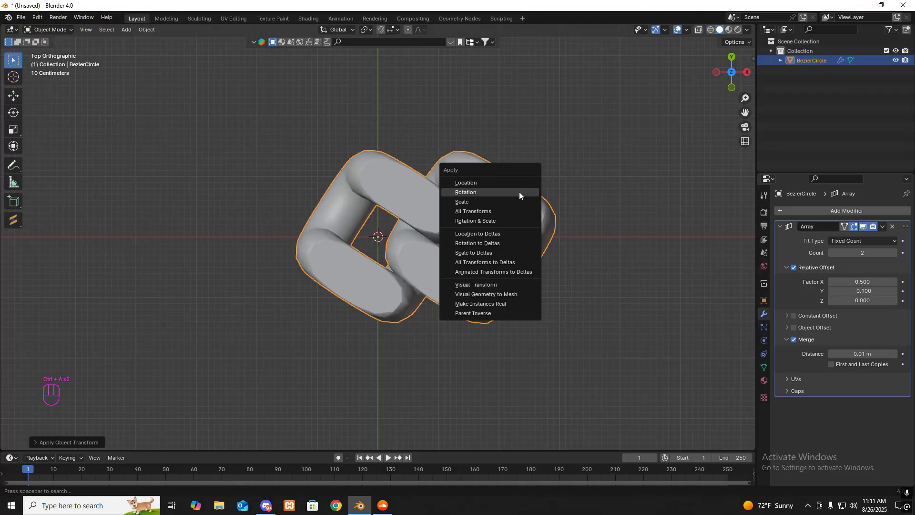
click(519, 192)
key(ctrl+z)
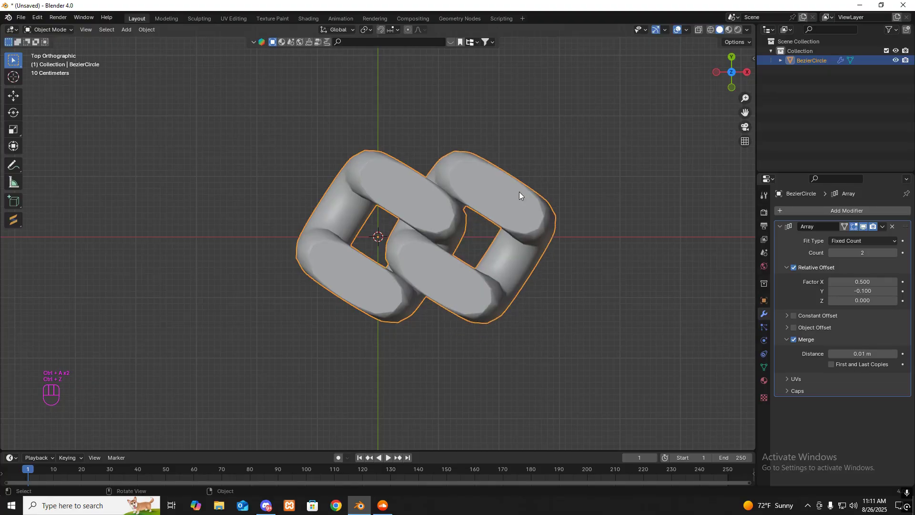
click(555, 193)
click(524, 207)
Increase the Array modifier's count to 12 links
click(894, 253)
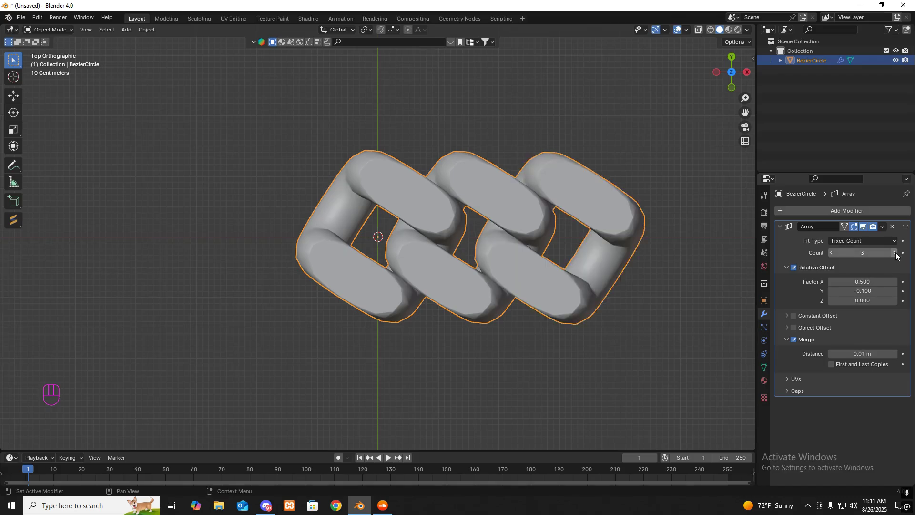
click(893, 253)
click(894, 253)
click(895, 253)
scroll(557, 234, down, 5)
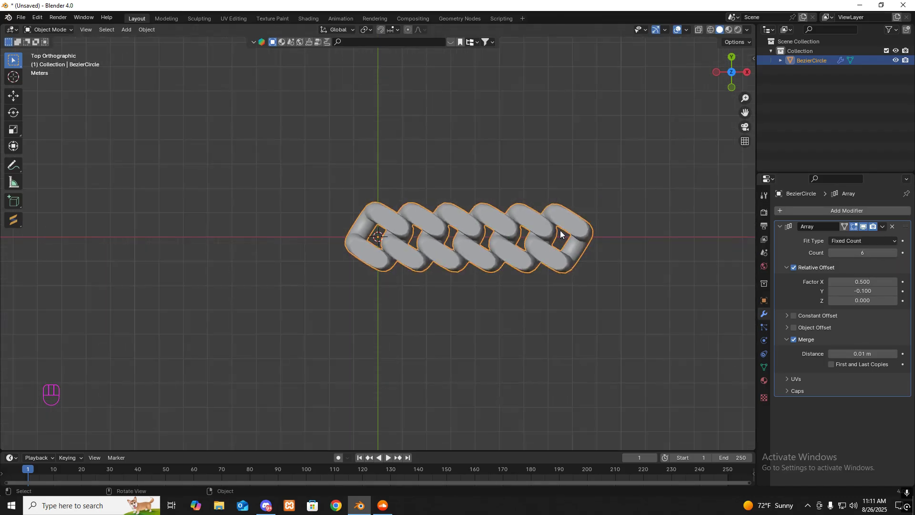
click(893, 253)
click(893, 253)
click(894, 253)
click(894, 253)
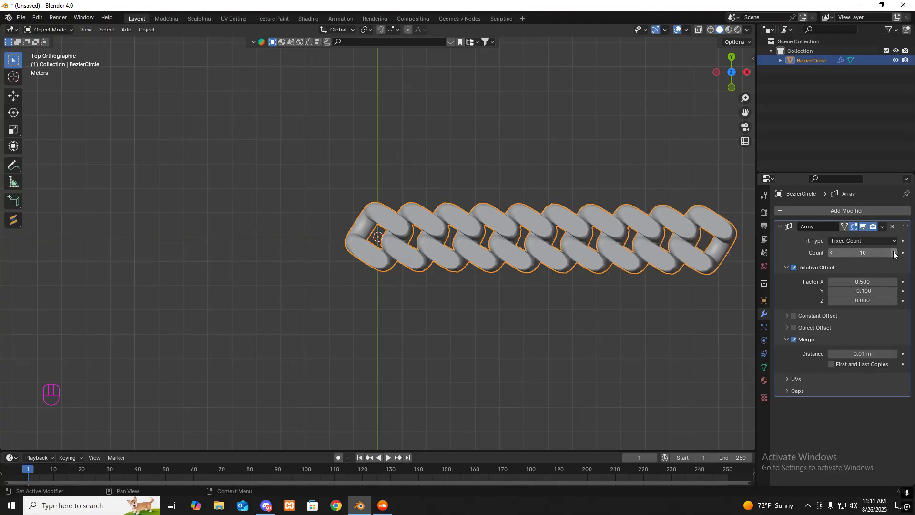
click(894, 253)
click(893, 253)
scroll(598, 216, down, 3)
scroll(598, 216, down, 1)
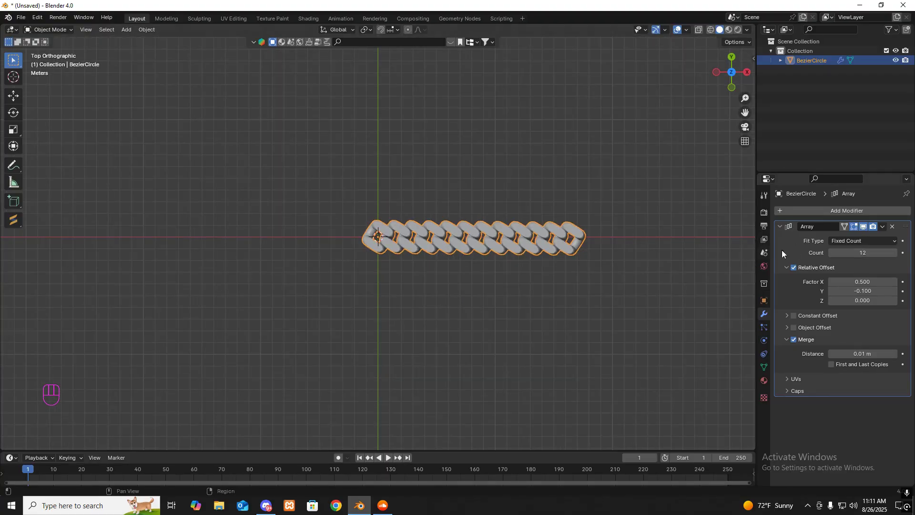
Set the Array's count to 22 and check the full length of the chain
click(872, 253)
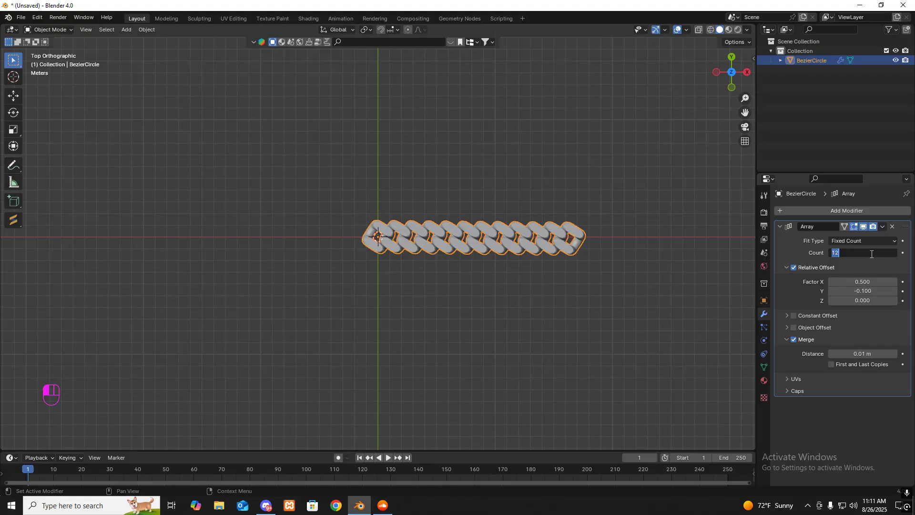
key(Home)
key(Delete)
text(2)
key(Return)
key(Up)
key(Return)
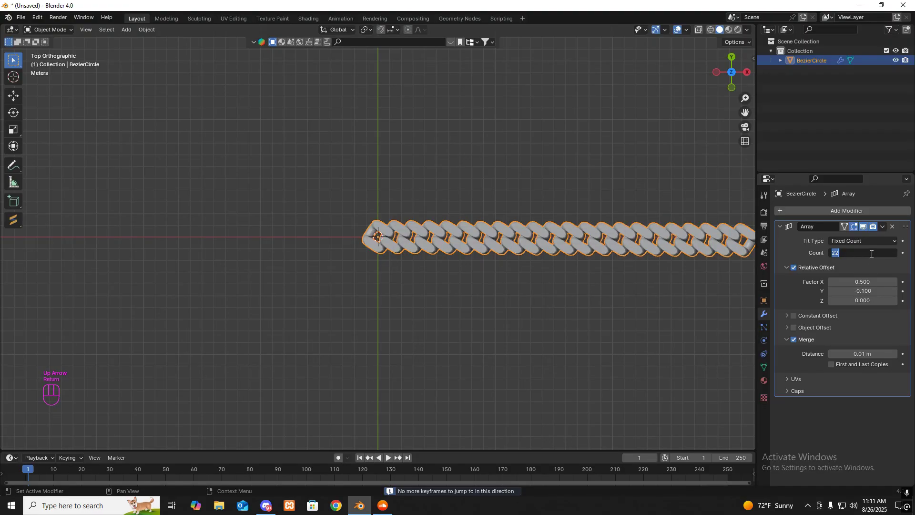
click(678, 300)
scroll(614, 254, down, 3)
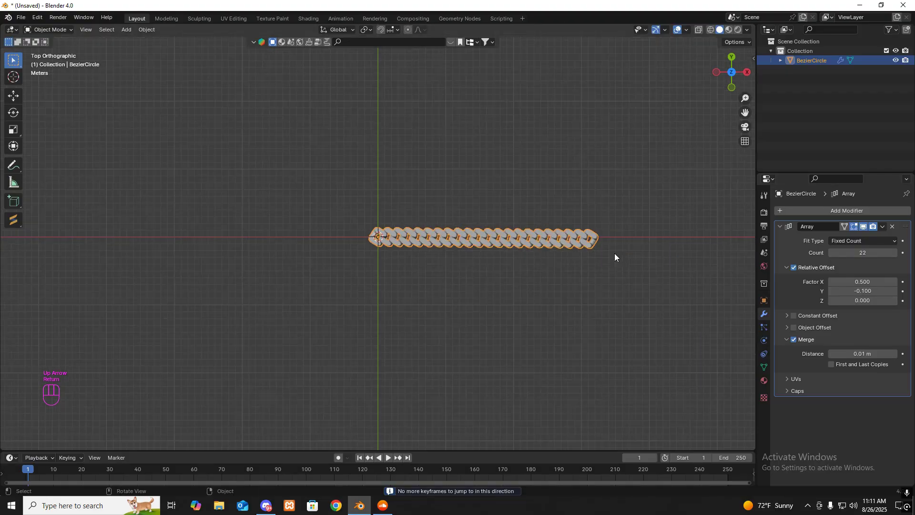
scroll(438, 247, up, 4)
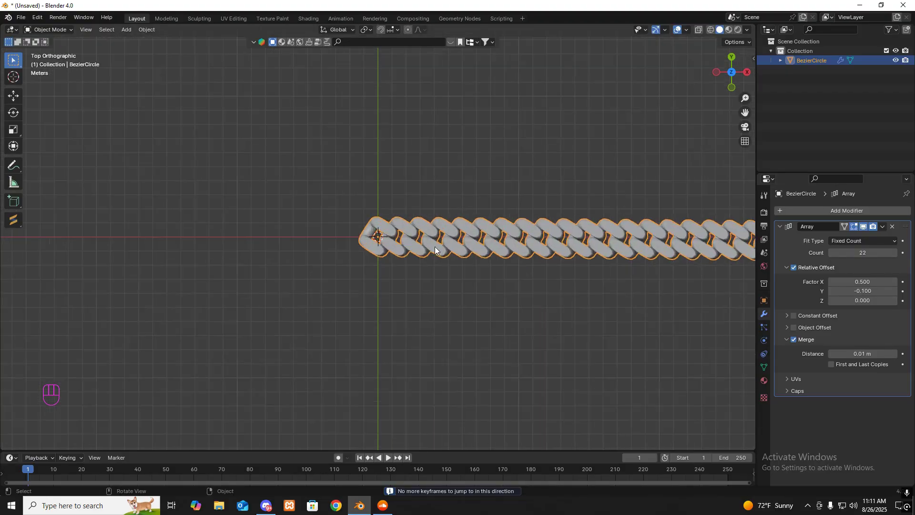
Add a Curve modifier to the chain after its Array modifier
click(858, 210)
click(851, 207)
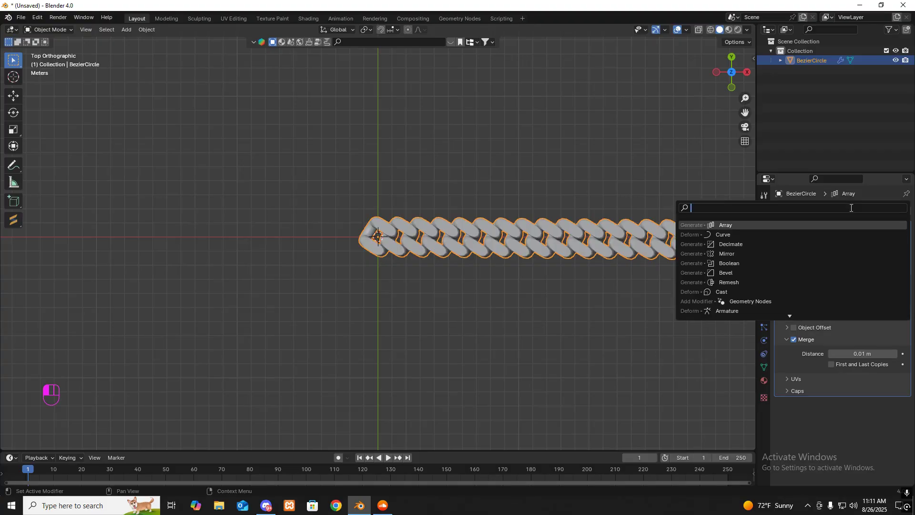
click(766, 236)
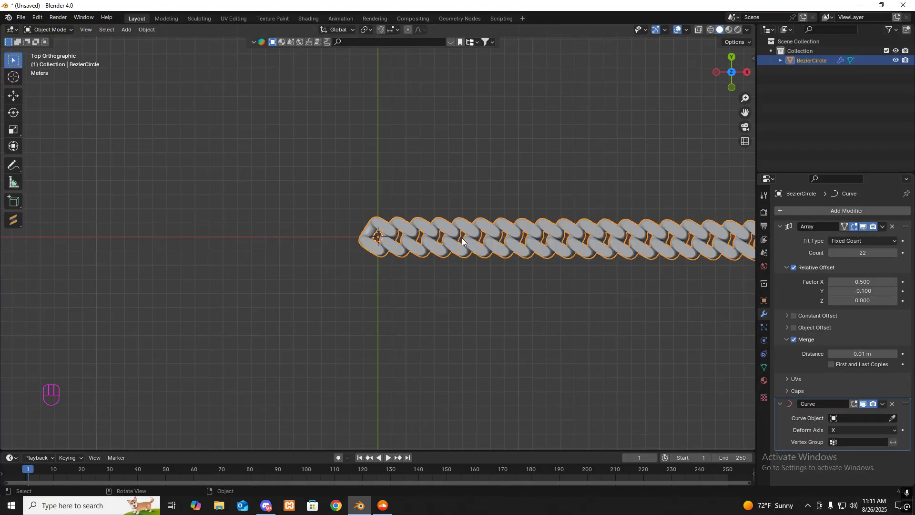
Add a Bezier circle and move it along negative X until it clears the start of the chain
click(196, 218)
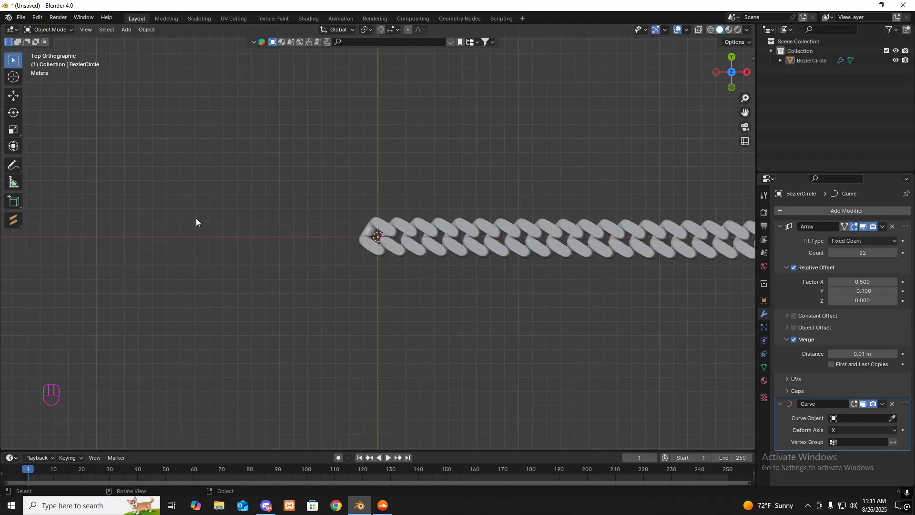
key(shift+a)
mouse_move(169, 219)
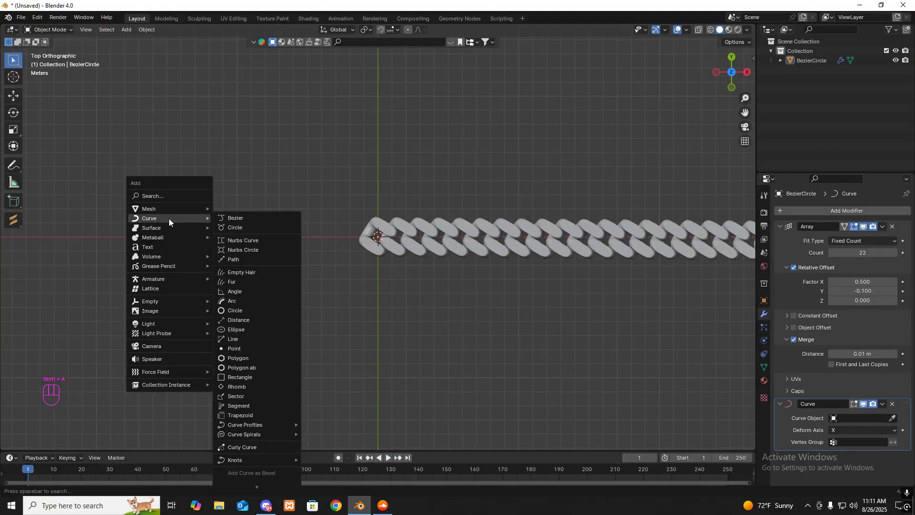
click(256, 227)
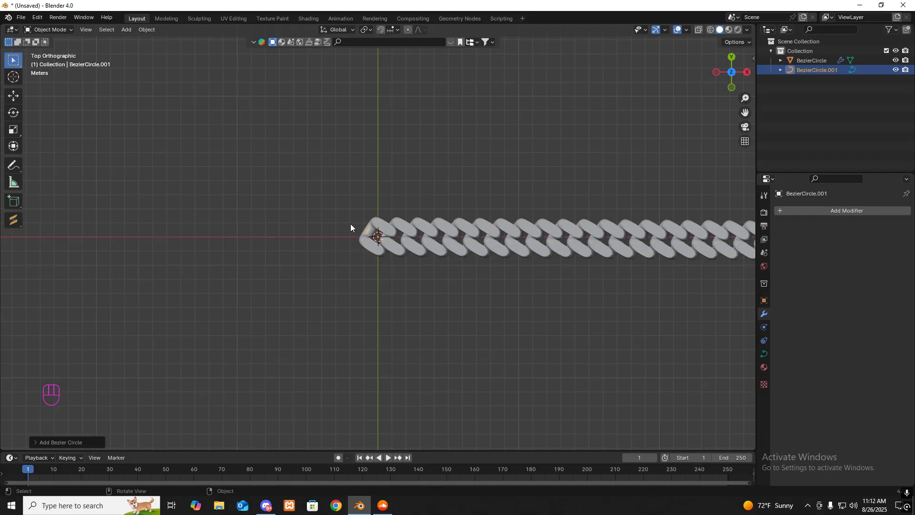
key(g)
key(x)
click(292, 223)
Start a Wavefront OBJ import and open the Downloads folder in the file browser
click(22, 18)
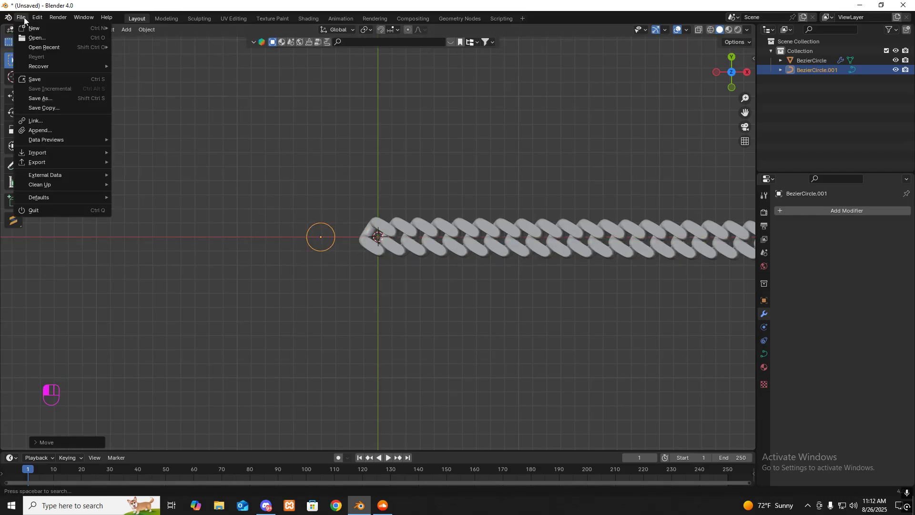
mouse_move(105, 152)
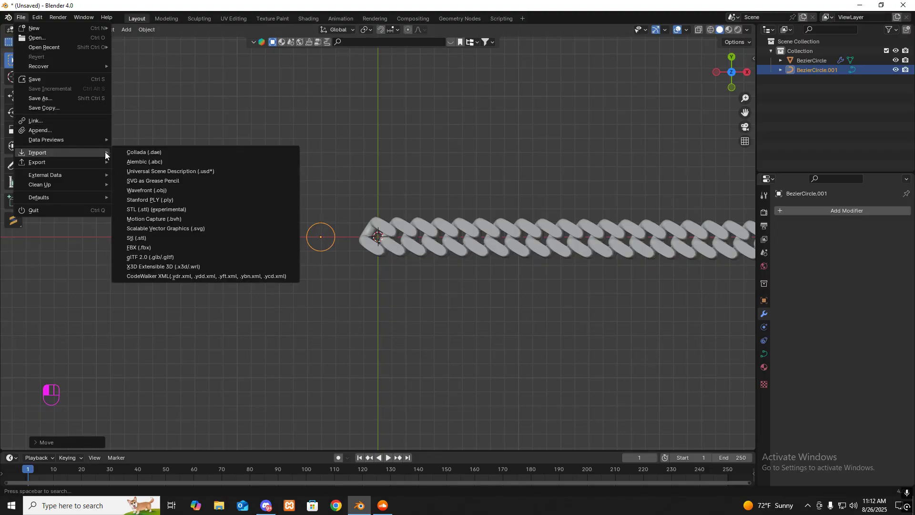
click(170, 190)
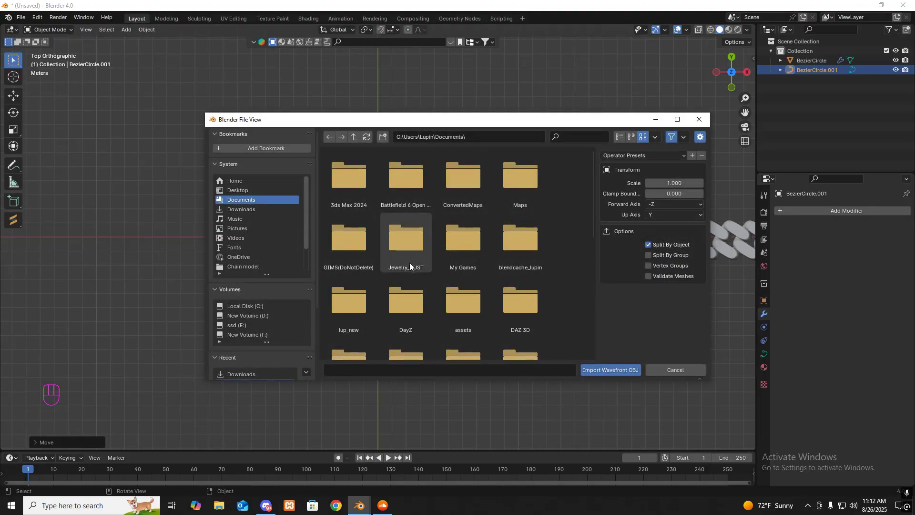
scroll(410, 267, down, 5)
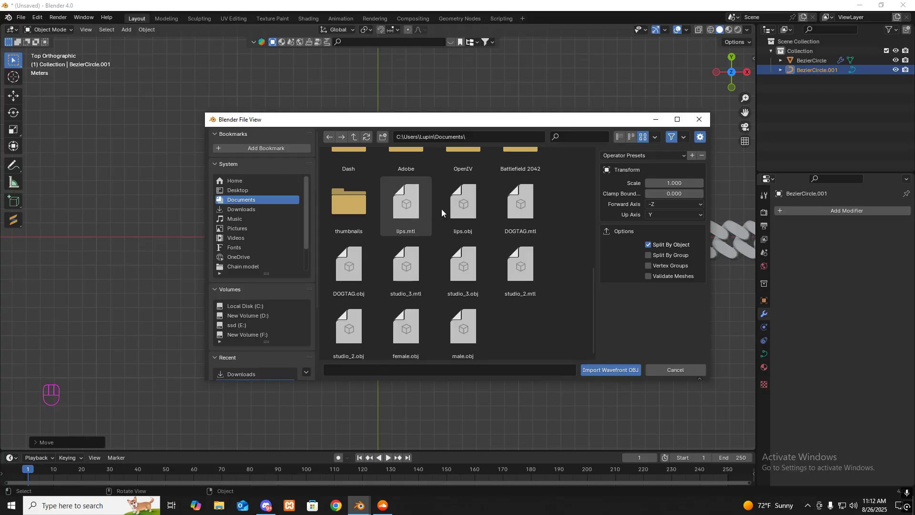
scroll(433, 219, down, 1)
click(245, 210)
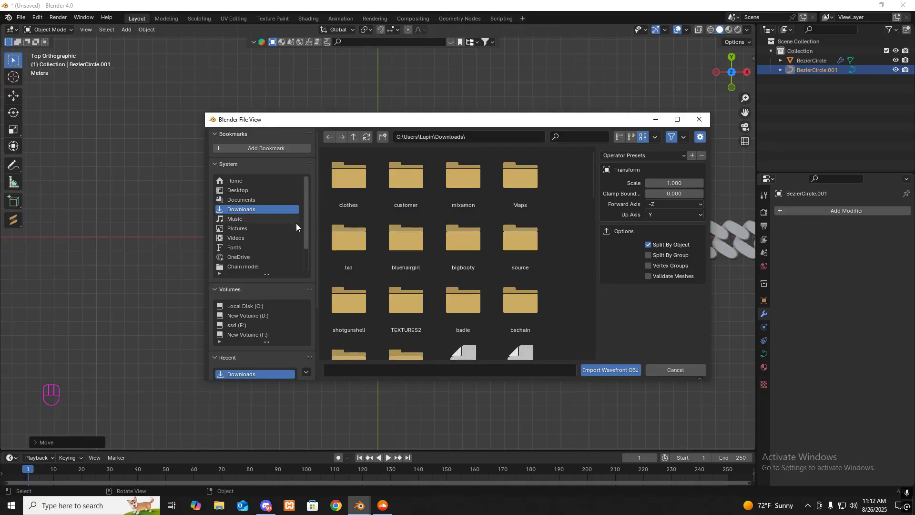
Find maniqq.obj in the Downloads folder and import it as a mannequin reference
scroll(427, 256, down, 5)
scroll(425, 255, down, 5)
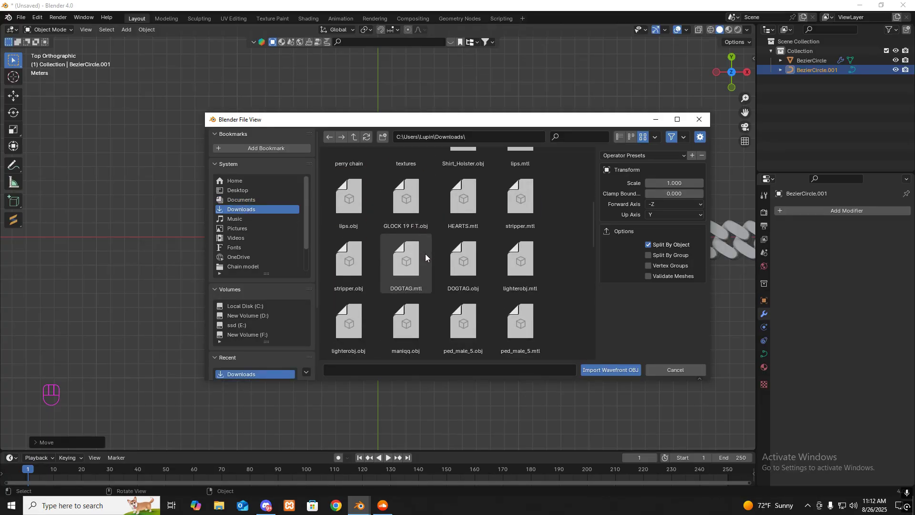
scroll(416, 260, up, 3)
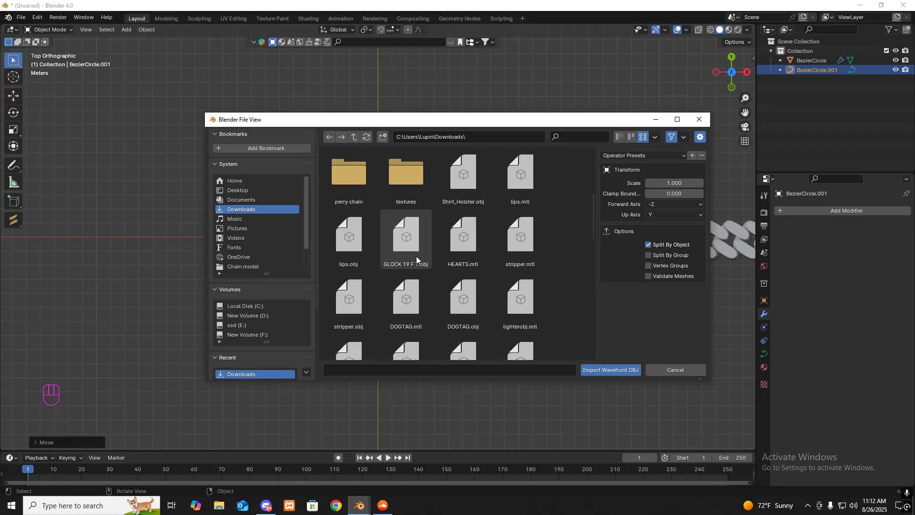
scroll(416, 260, down, 4)
scroll(416, 256, down, 6)
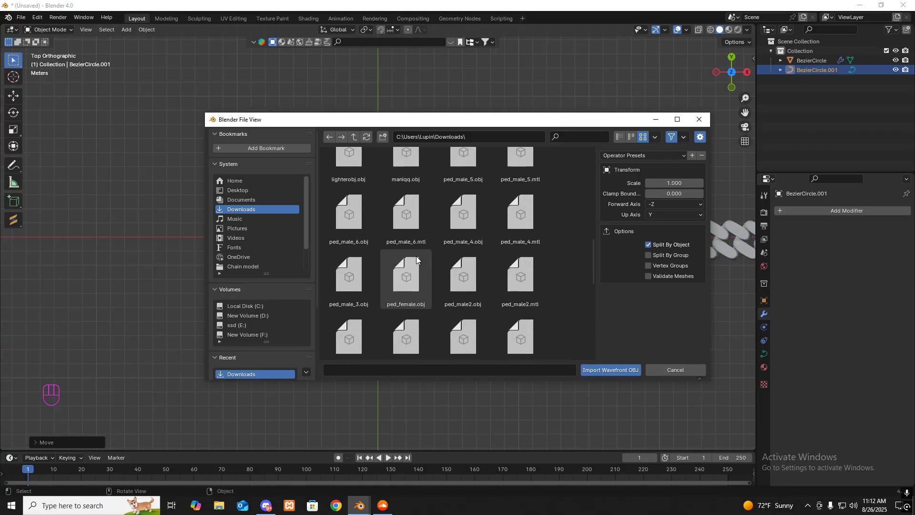
scroll(416, 256, down, 5)
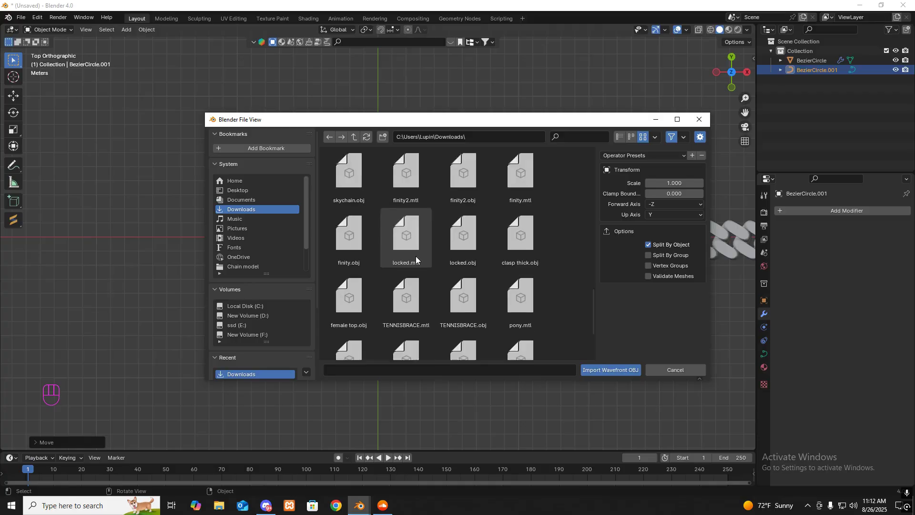
scroll(415, 256, up, 4)
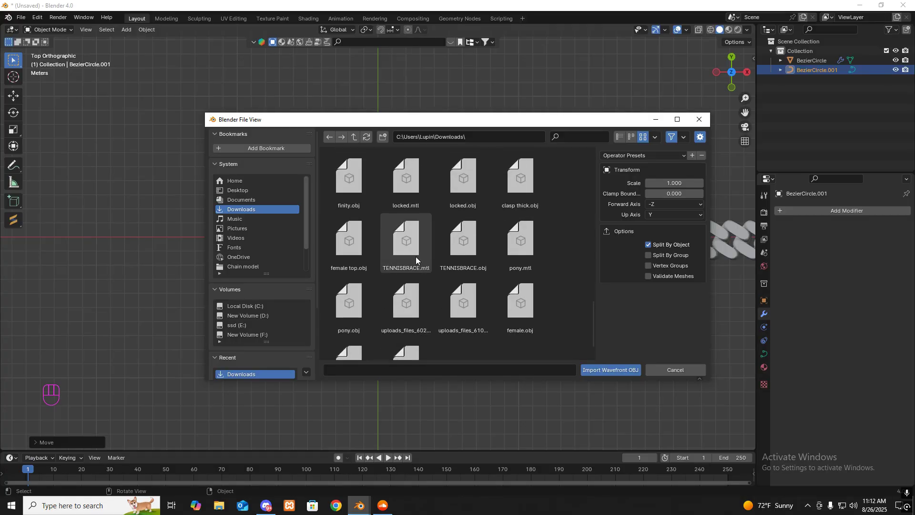
scroll(416, 256, up, 5)
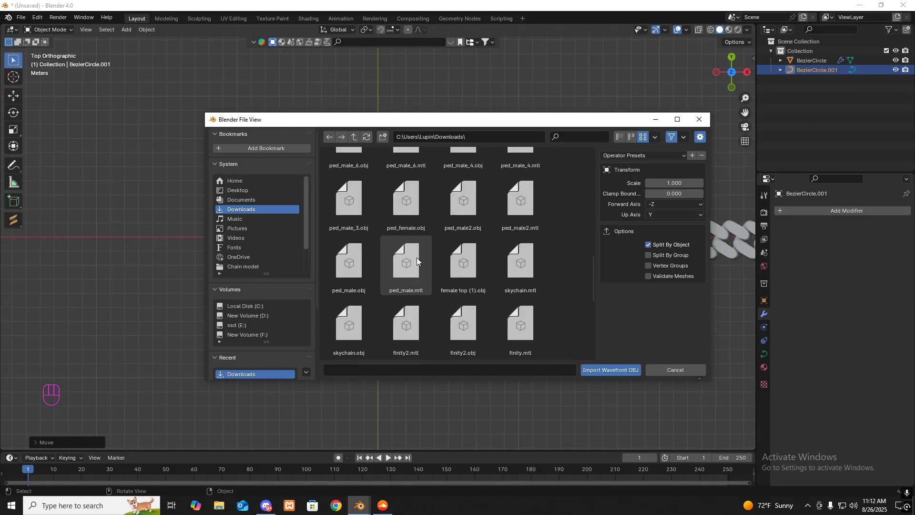
scroll(417, 257, up, 1)
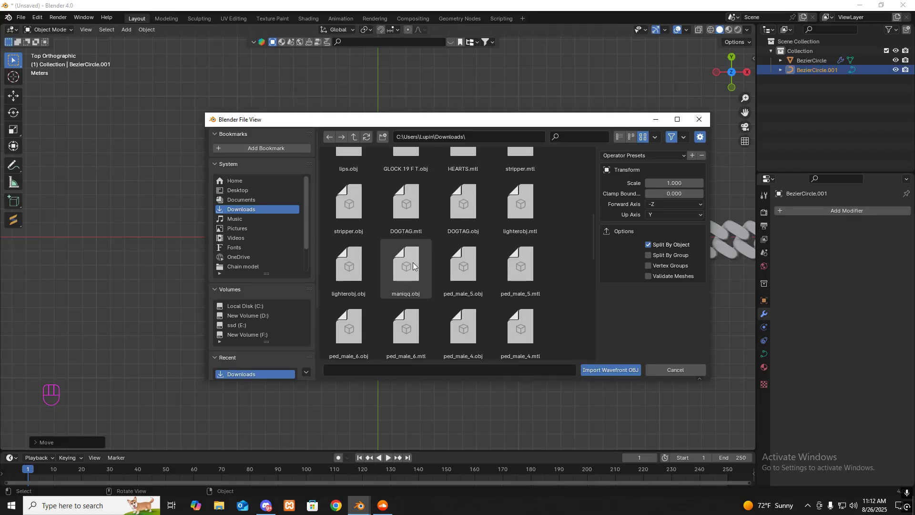
click(413, 262)
click(626, 368)
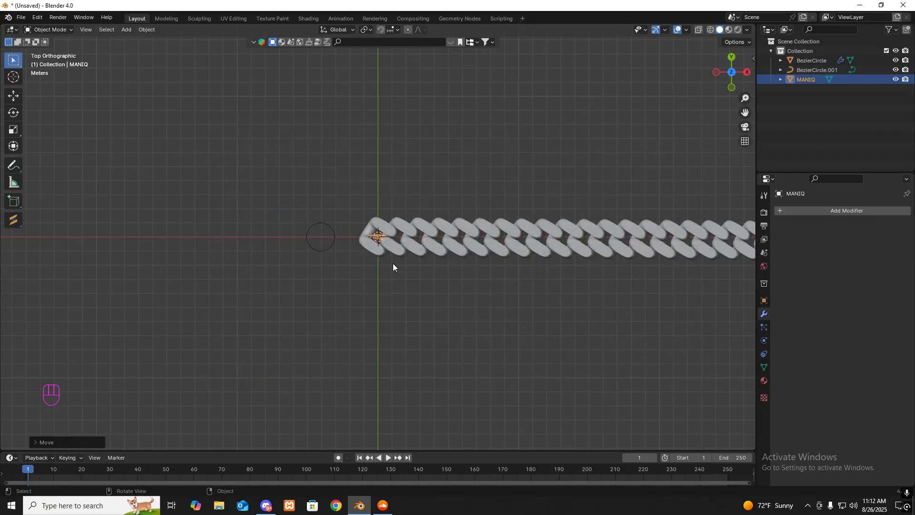
Select the chain and rotate it 90° with a trackball rotation so its broad side faces the front view
click(479, 224)
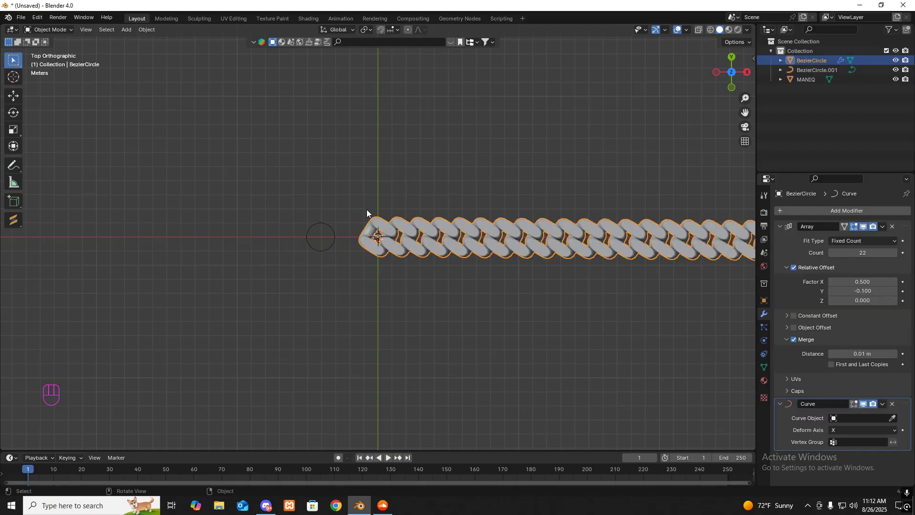
click(893, 418)
click(848, 419)
key(KP_1)
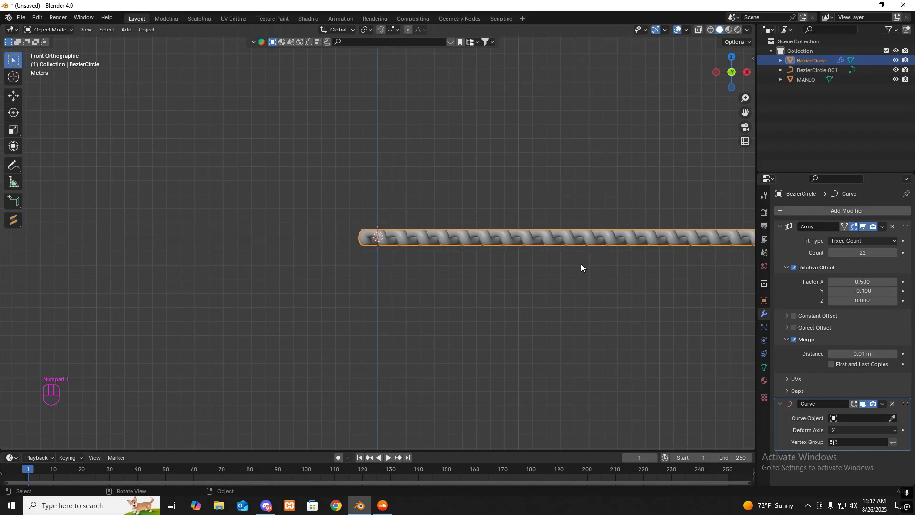
key(r)
key(r)
text(90)
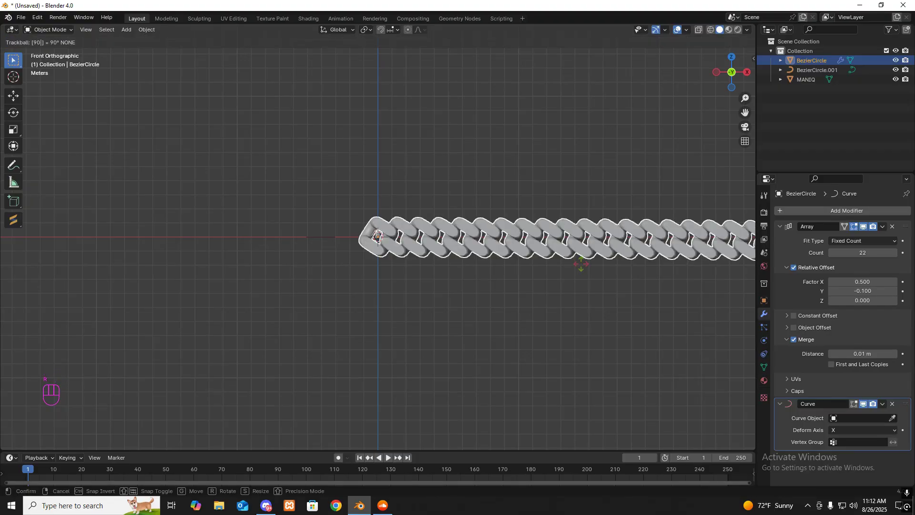
key(Return)
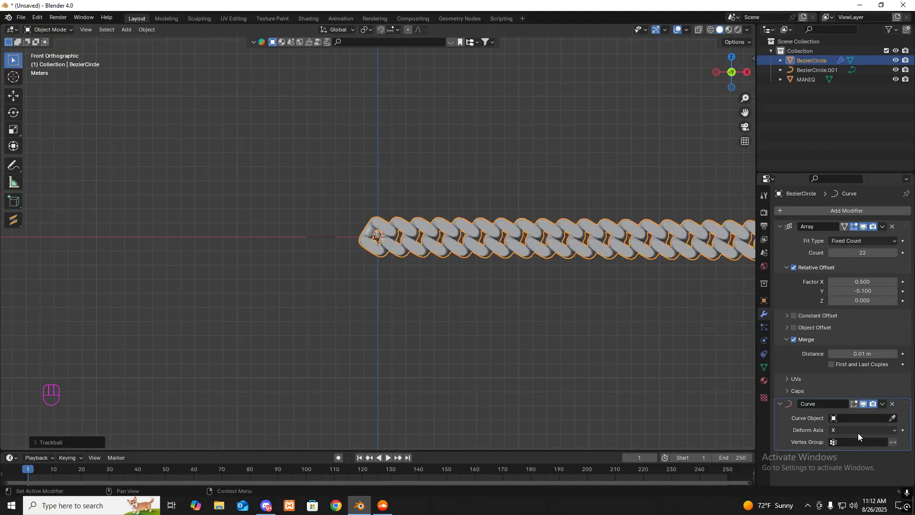
Set the Curve modifier's deform axis to -X and assign BezierCircle.001 as its curve object
click(882, 430)
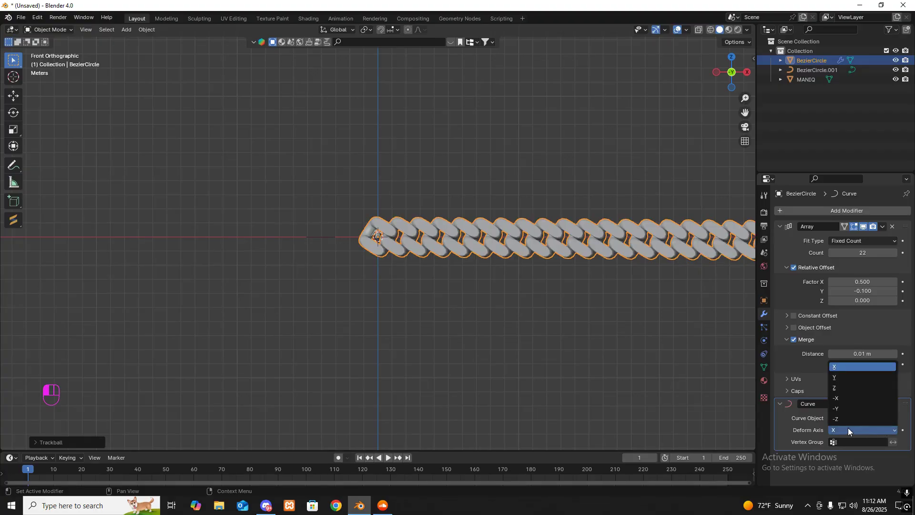
click(848, 399)
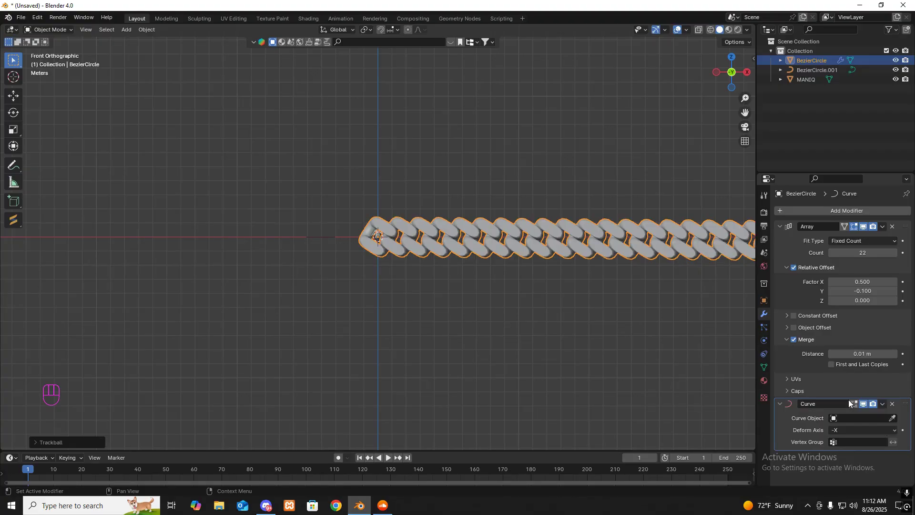
click(893, 418)
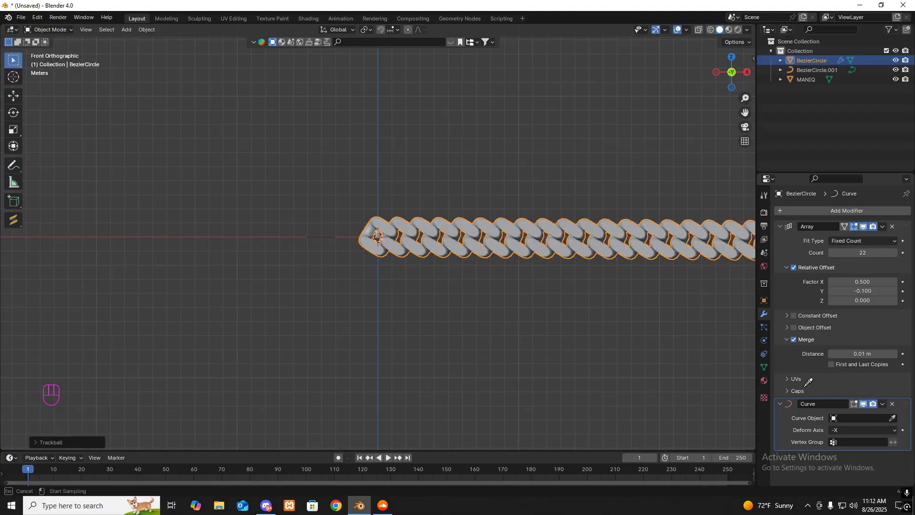
click(329, 238)
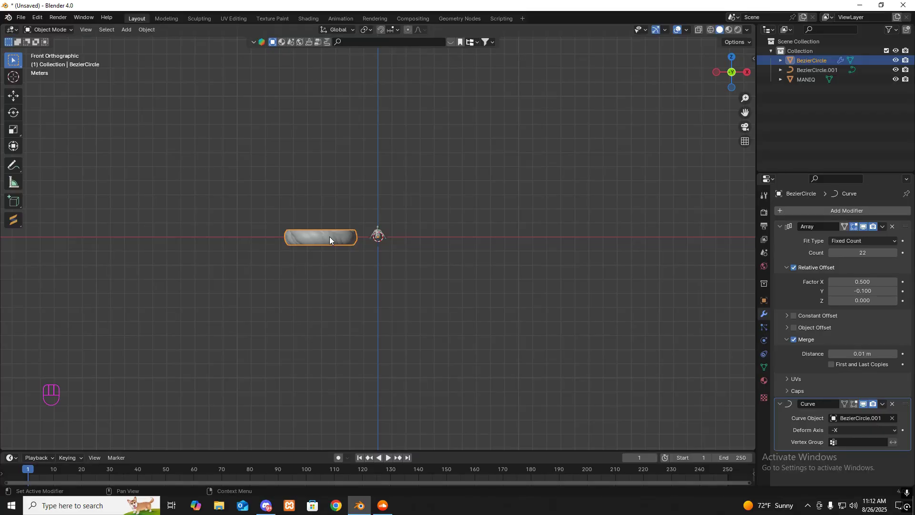
Scale the bent chain down to about 0.19 so its links form an open ring around the guide circle
key(KP_7)
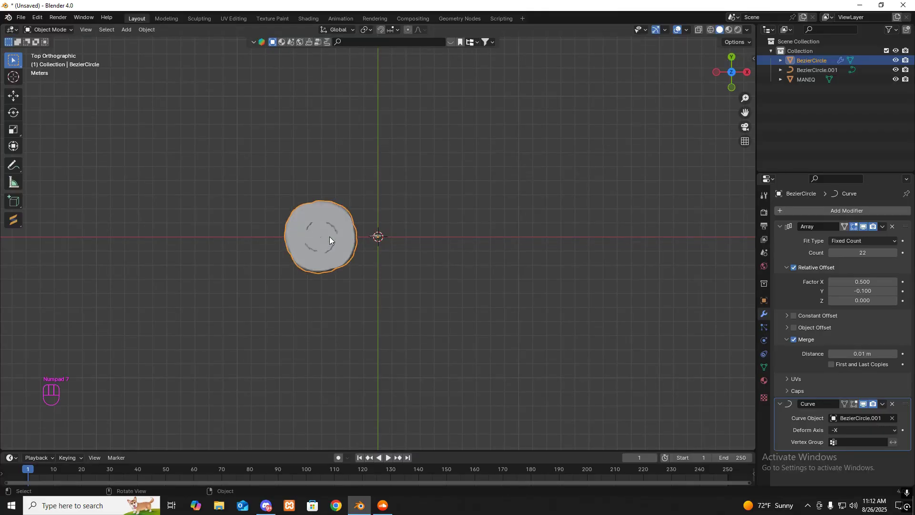
key(KP_Decimal)
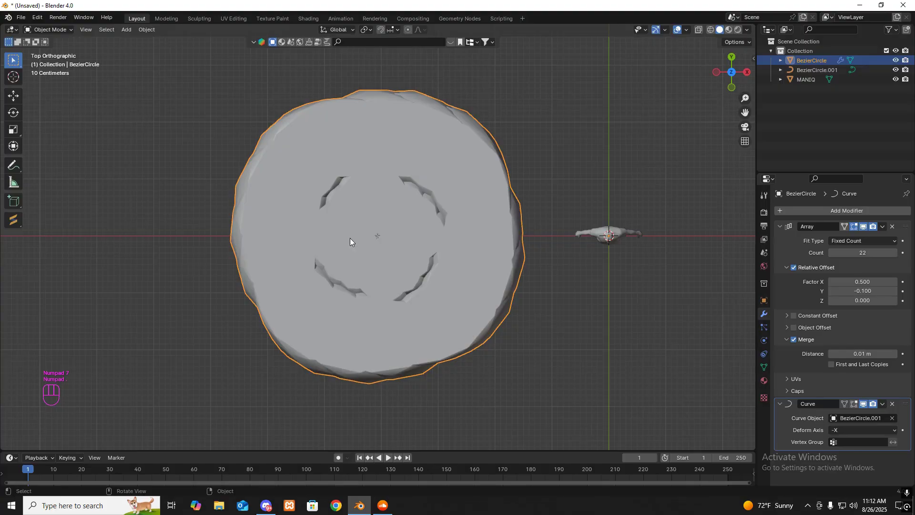
key(s)
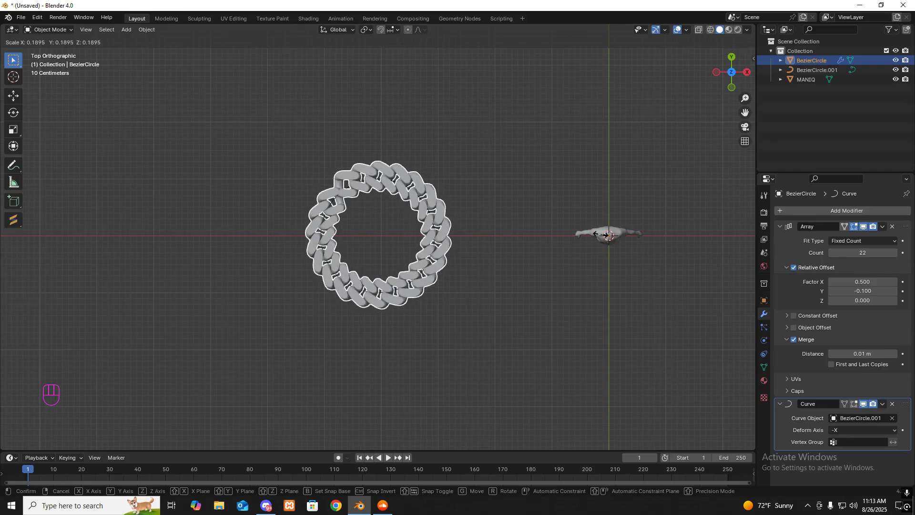
click(602, 235)
middle_drag(475, 230, 455, 199)
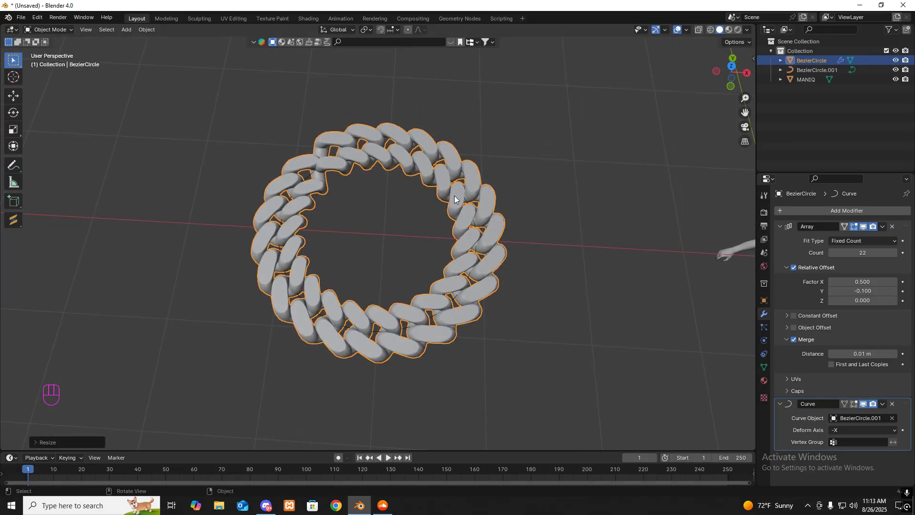
Tilt all control points of BezierCircle.001 by roughly a quarter turn so the links' broad faces point outward
key(KP_1)
key(KP_3)
key(KP_1)
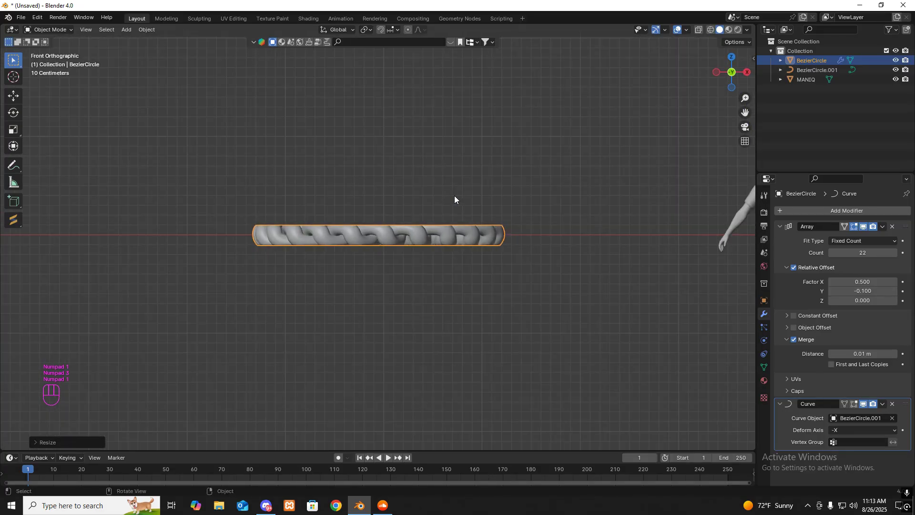
click(809, 71)
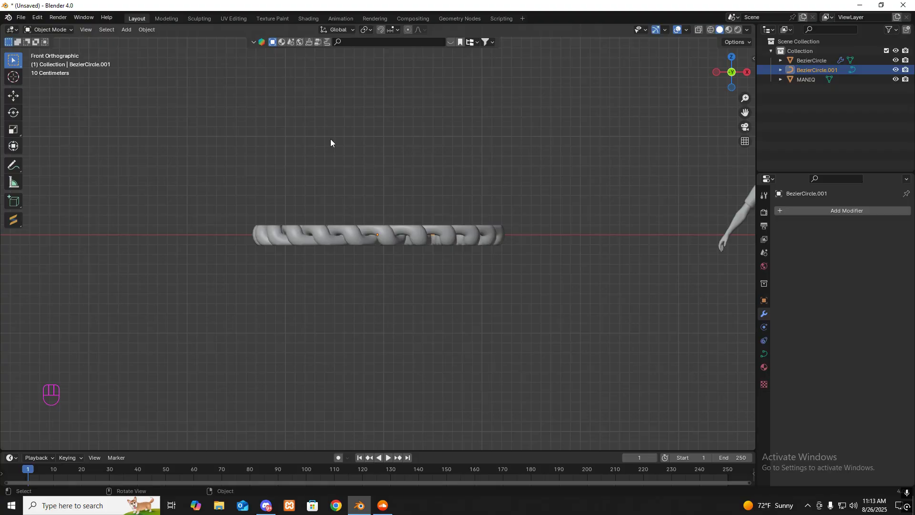
key(Tab)
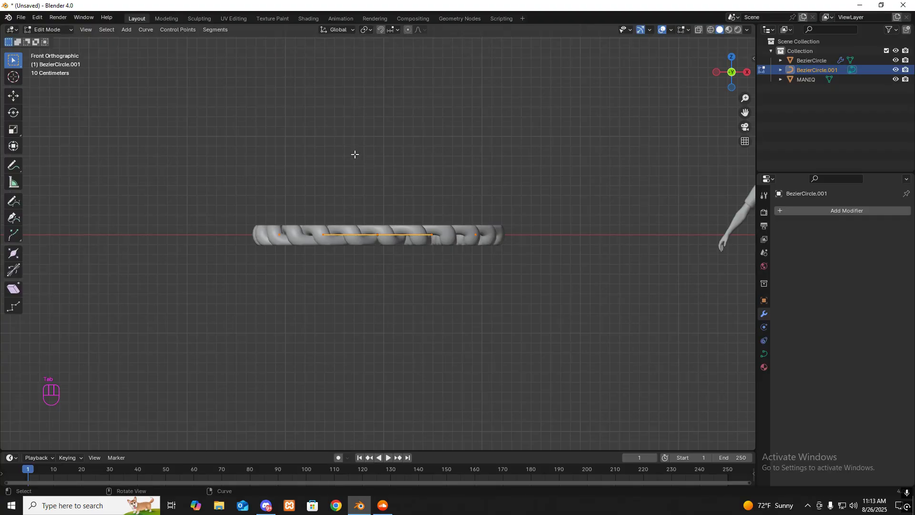
key(a)
key(alt)
click(381, 203)
key(a)
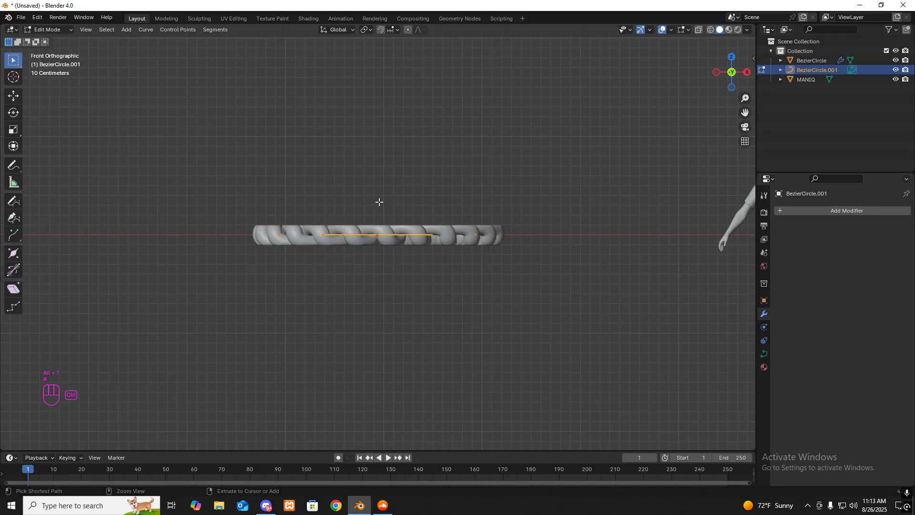
key(ctrl+t)
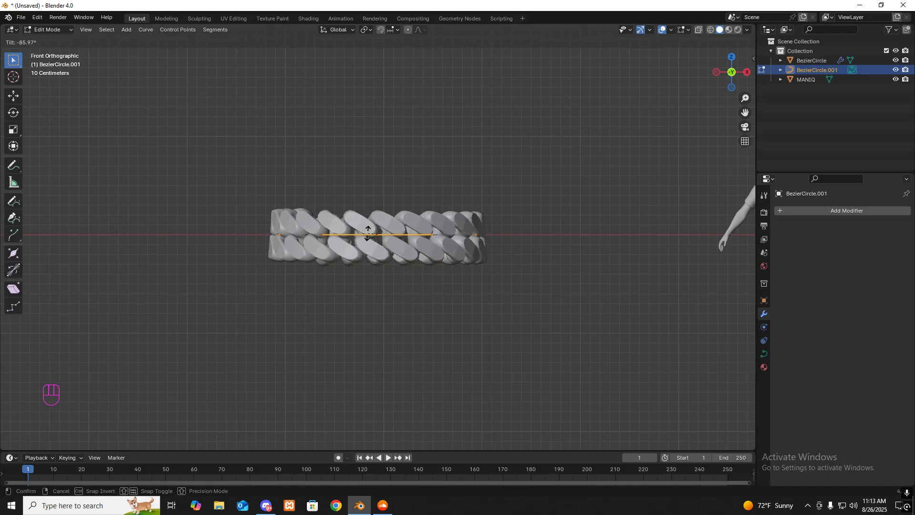
click(368, 233)
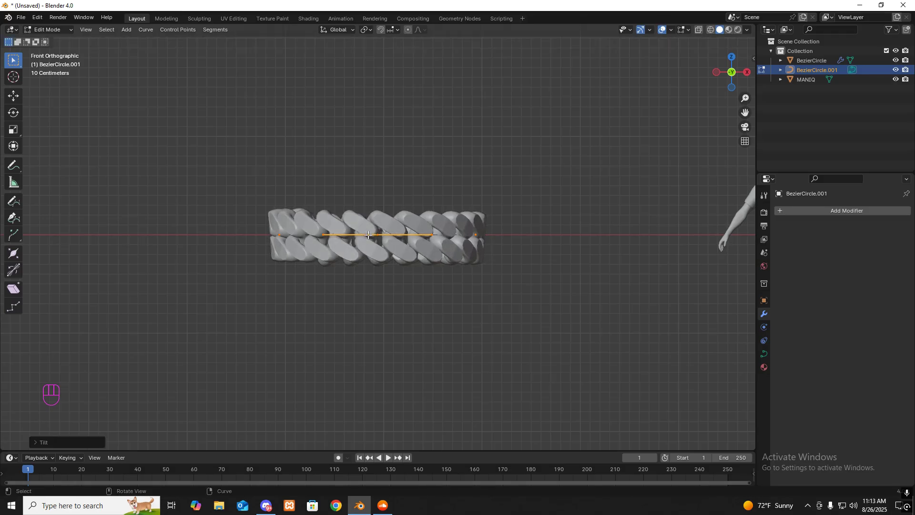
Move the guide circle's control points along positive X until the chain surrounds the mannequin's lower torso
middle_drag(369, 234, 402, 259)
key(KP_3)
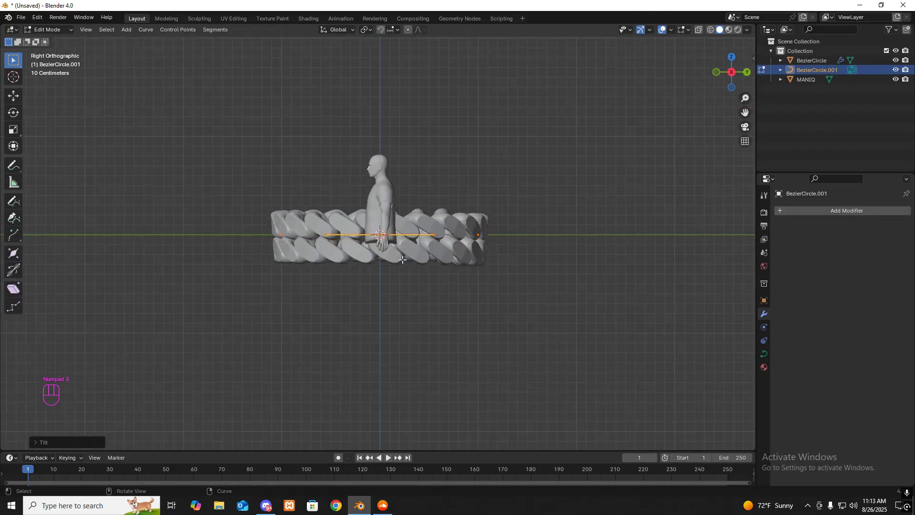
key(KP_1)
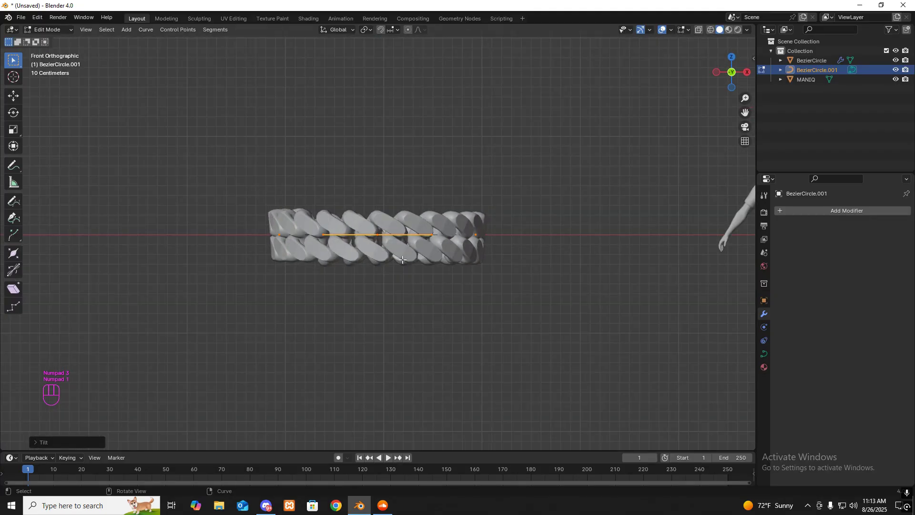
scroll(485, 261, down, 4)
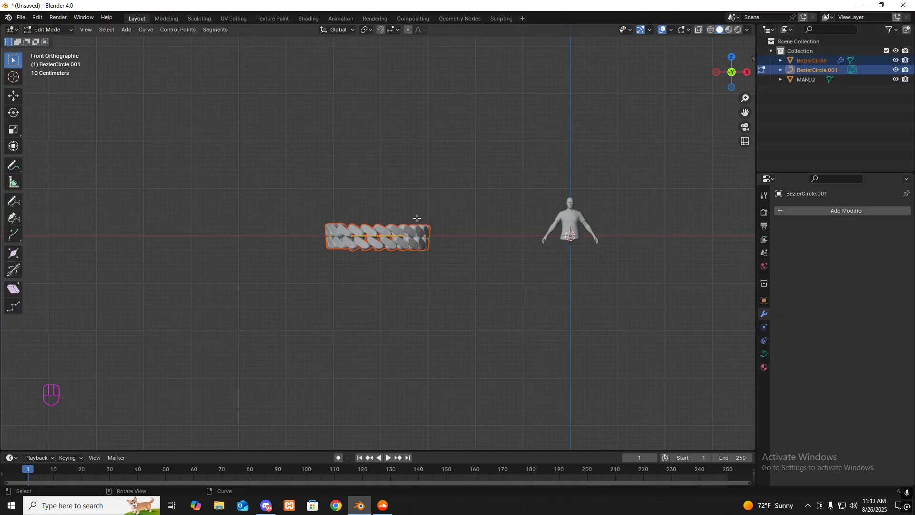
key(g)
key(g)
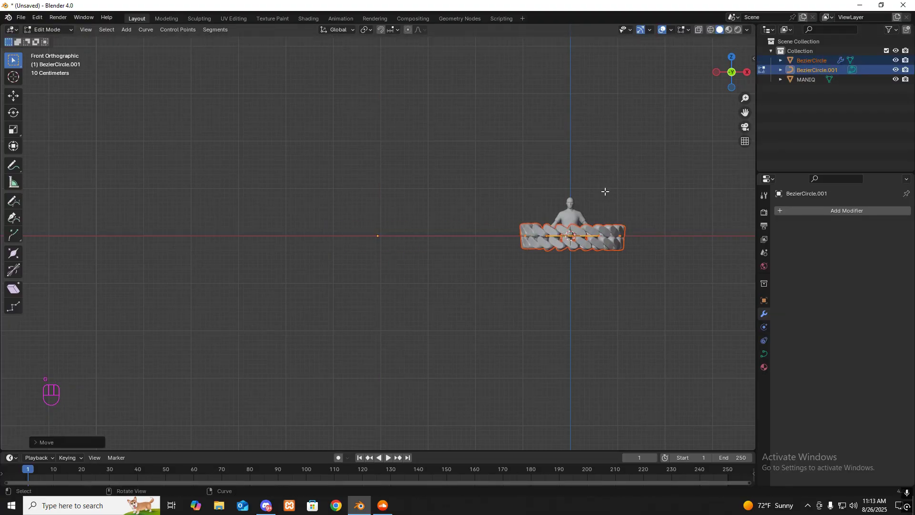
Raise the guide circle's control points to the mannequin's head level and set the chain's and circle's origins to their geometry
click(597, 163)
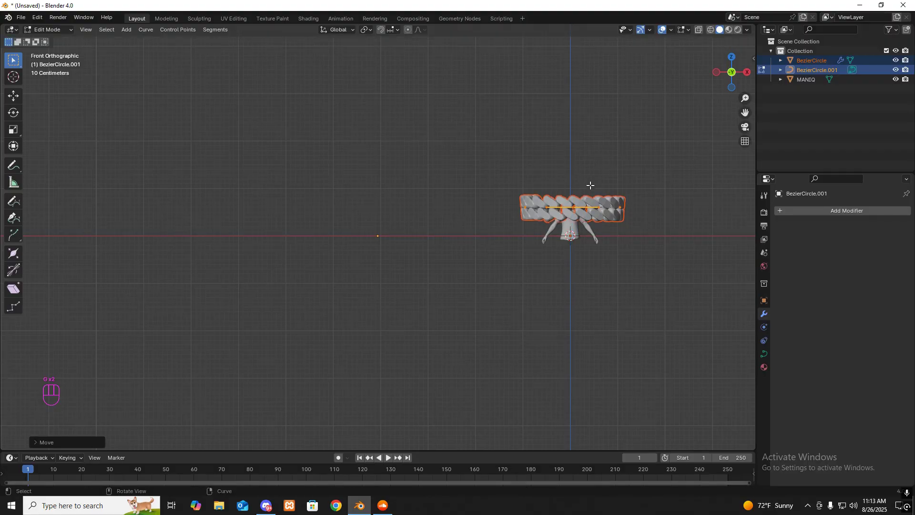
right_click(586, 209)
key(Tab)
right_click(613, 202)
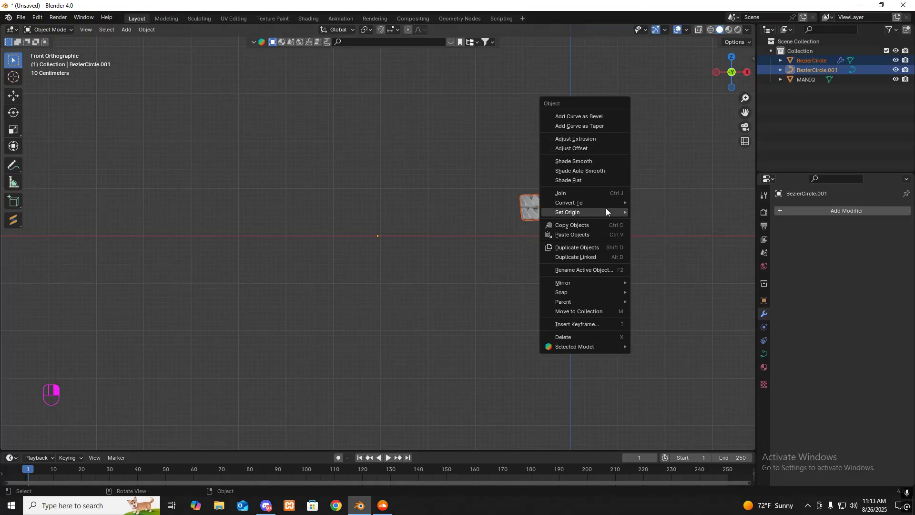
mouse_move(605, 212)
click(682, 222)
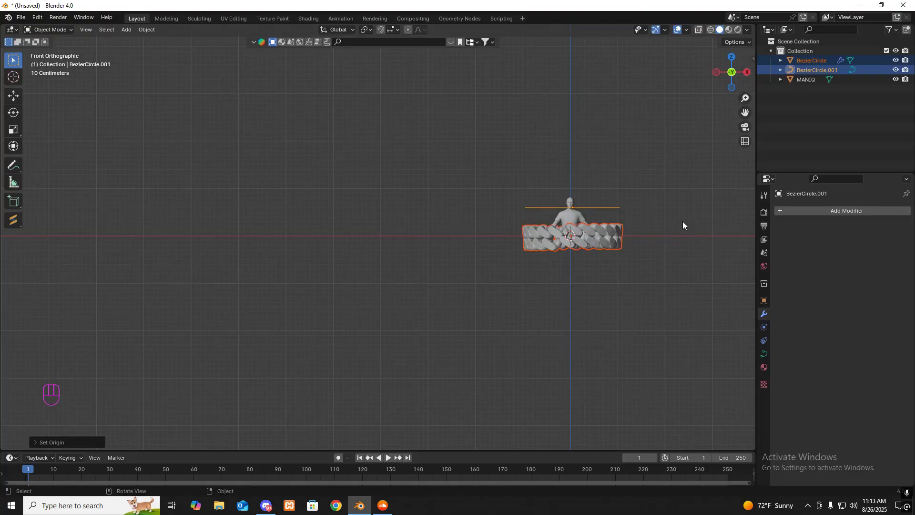
Move the chain alone back up onto the guide circle and set its origin to its geometry
click(599, 233)
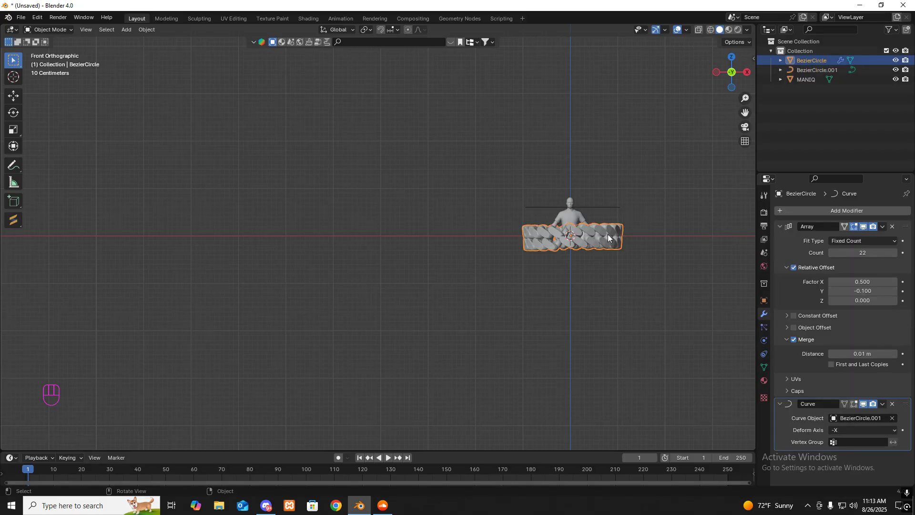
key(g)
click(607, 204)
right_click(607, 204)
mouse_move(607, 204)
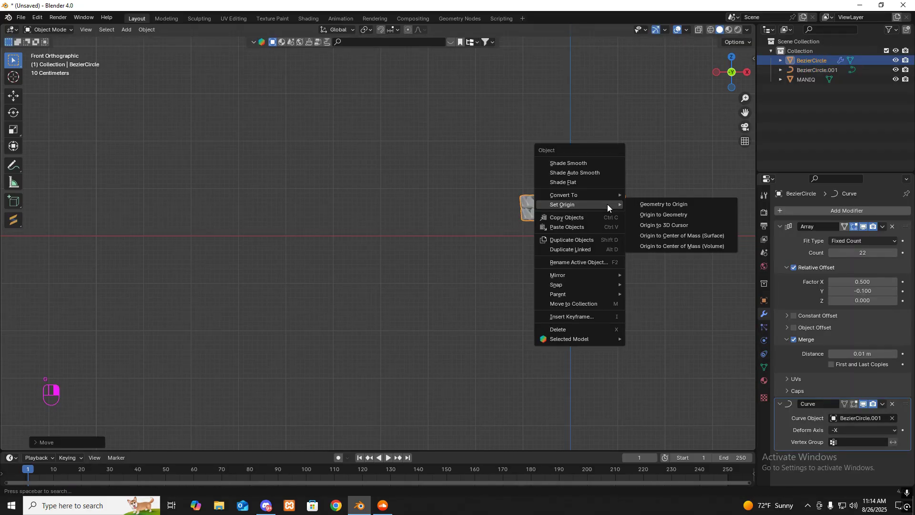
click(656, 214)
Select the chain and its guide circle together, leaving the MANIQ mannequin out of the selection
middle_drag(630, 179, 621, 228)
key(KP_7)
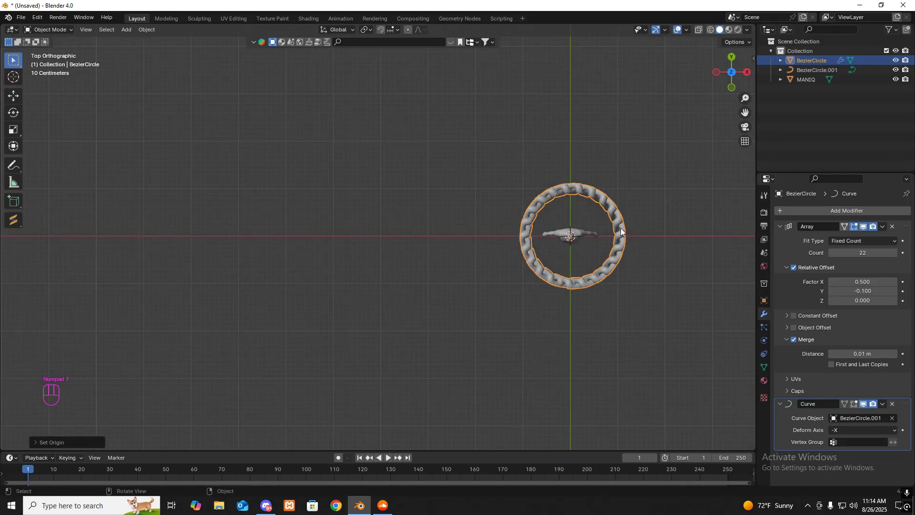
drag(583, 174, 640, 273)
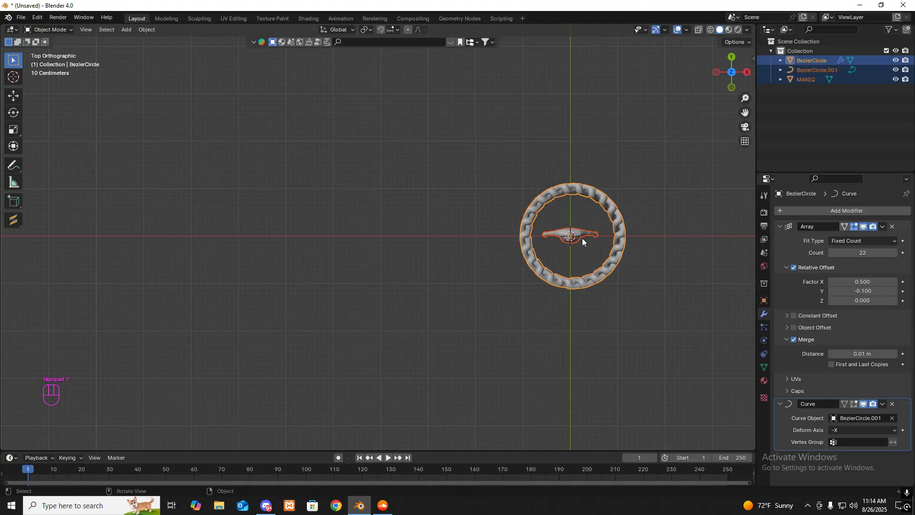
ctrl+drag(581, 238, 590, 252)
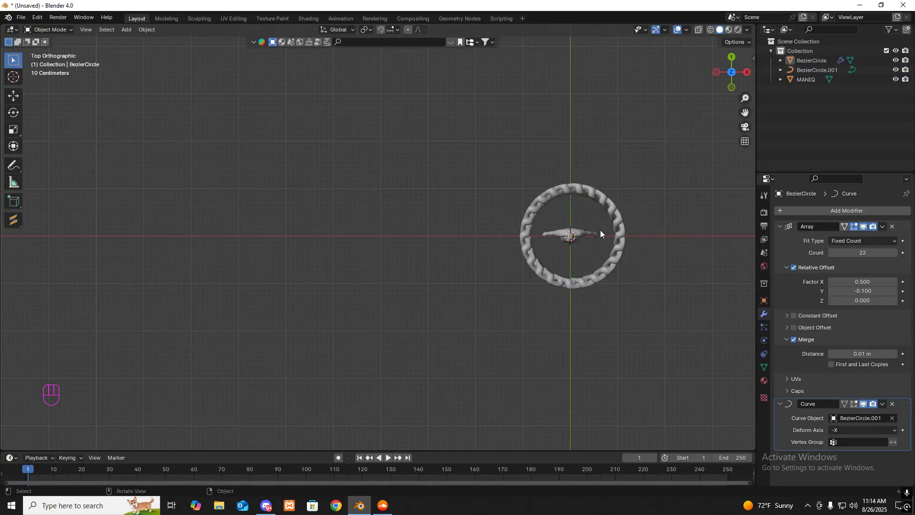
key(ctrl+z)
middle_drag(608, 247, 595, 130)
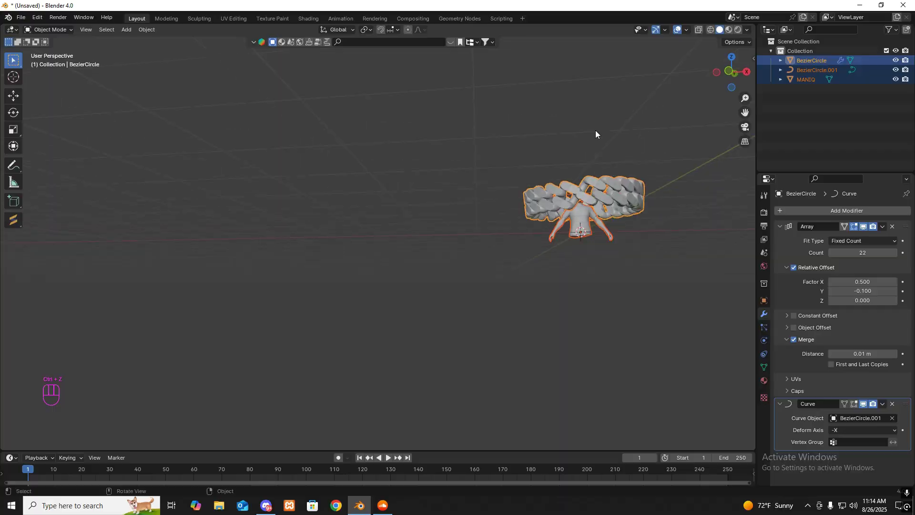
ctrl+click(607, 230)
middle_drag(619, 245, 613, 259)
key(KP_Decimal)
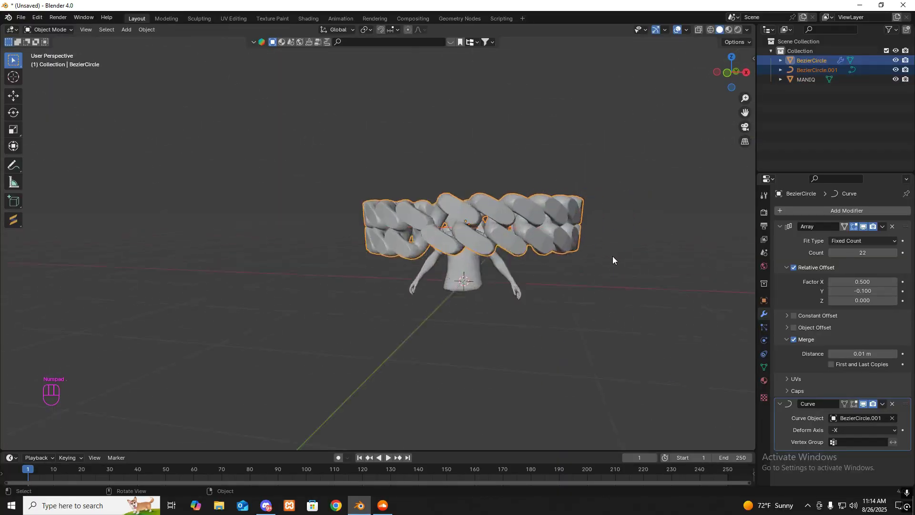
Scale the chain and guide circle together down to about 0.19 so they form a collar around the mannequin's head
middle_drag(475, 233, 490, 230)
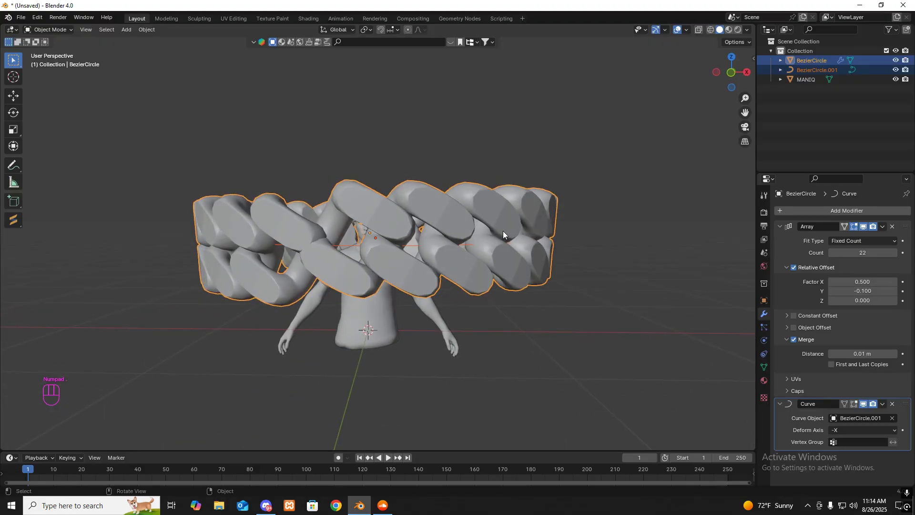
key(s)
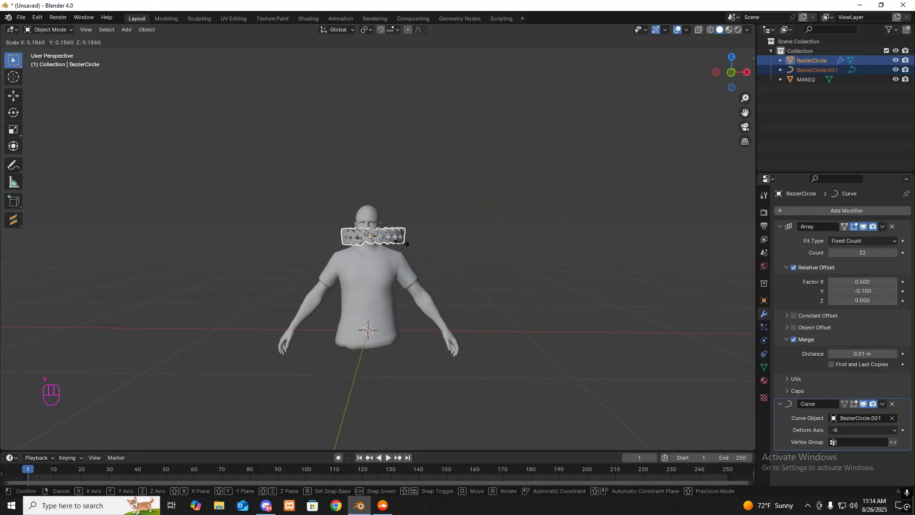
click(401, 242)
key(KP_3)
key(KP_Decimal)
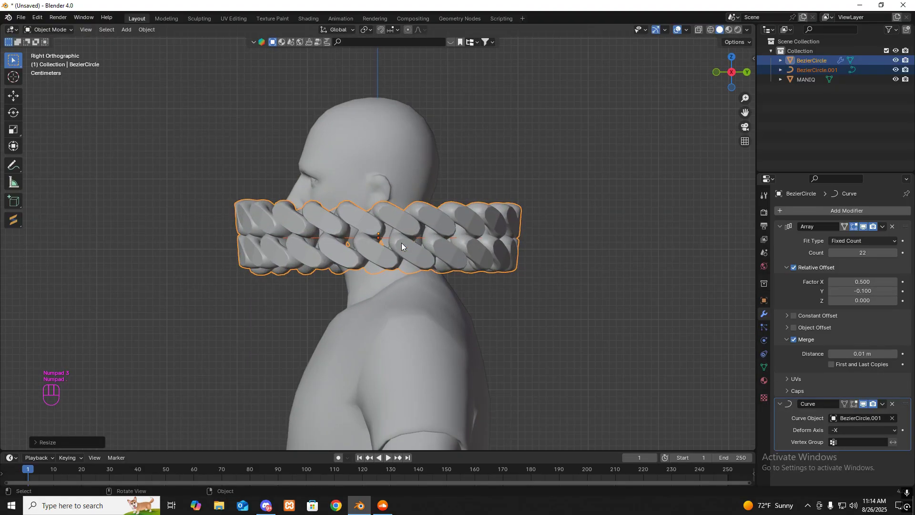
middle_drag(401, 242, 484, 273)
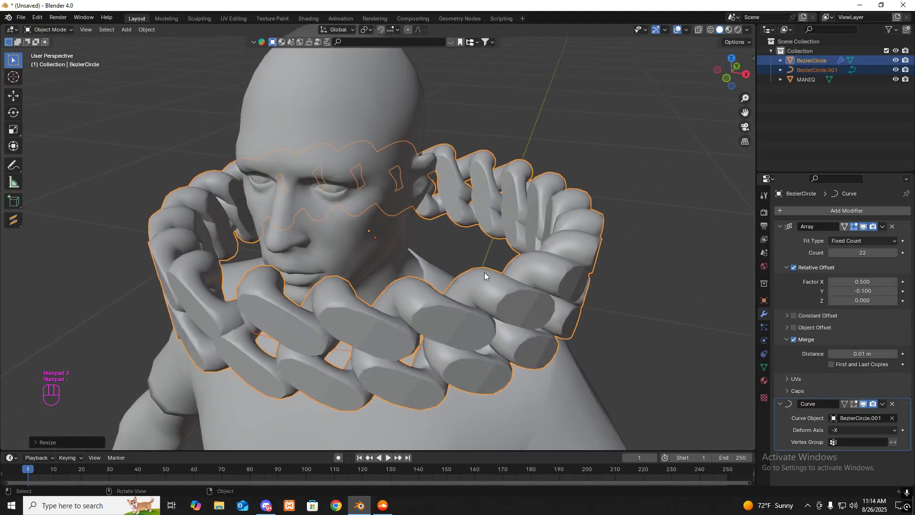
Shift the chain and guide circle about -0.029 m along X to center them on the head, and lower them toward the neck
key(KP_7)
key(g)
key(x)
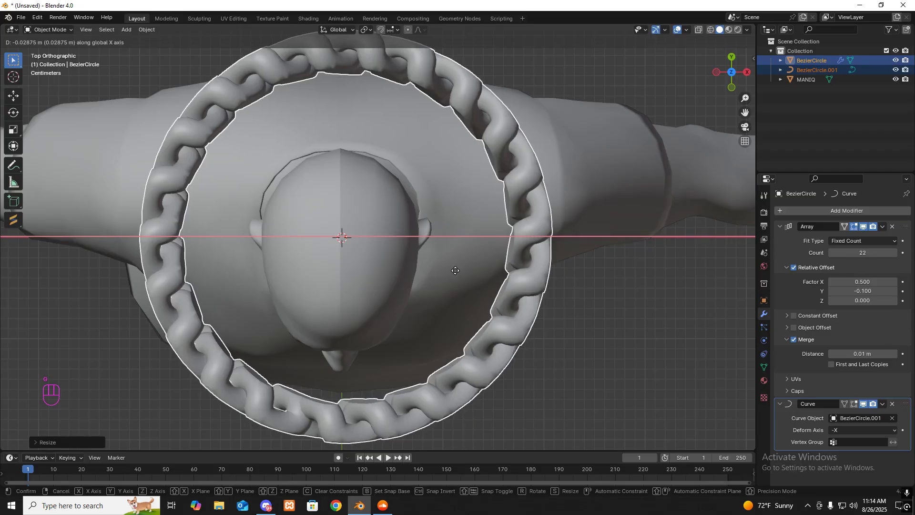
click(455, 270)
key(KP_3)
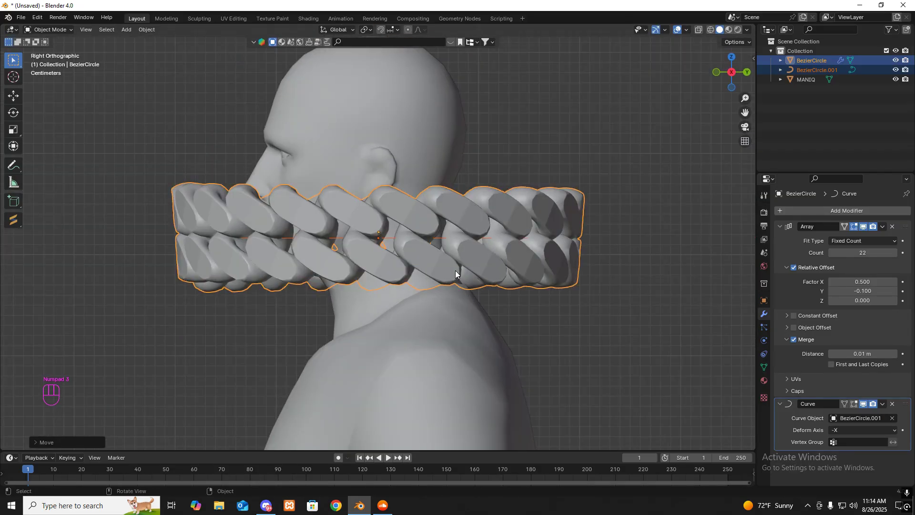
key(g)
click(457, 289)
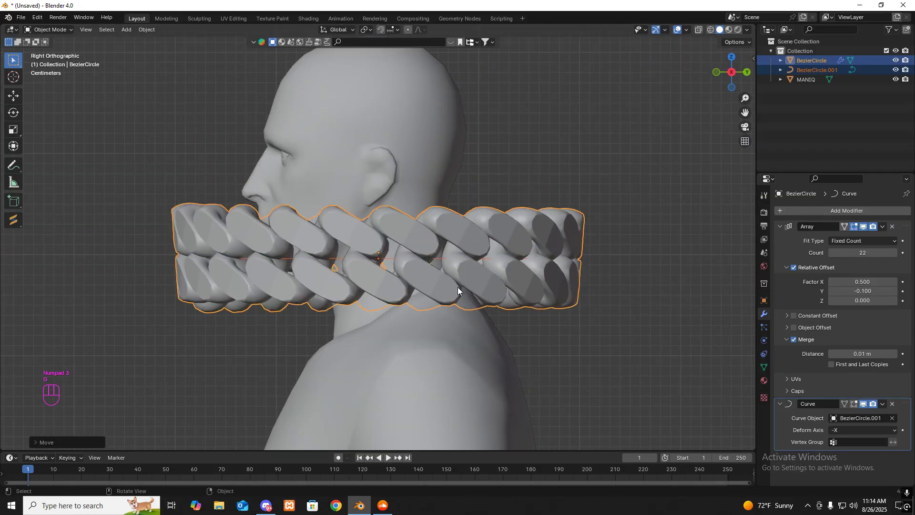
Scale the chain alone down to about one third so its links become finer along the guide circle
click(460, 276)
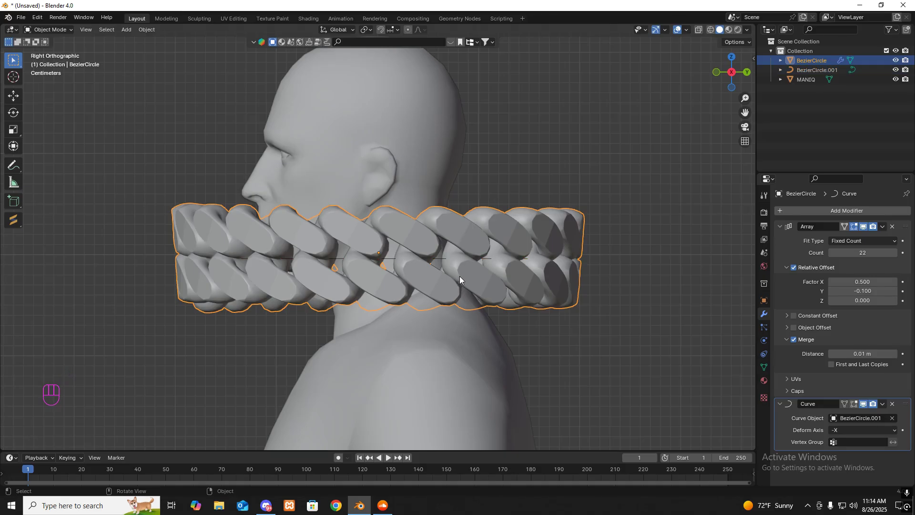
middle_drag(459, 275, 524, 259)
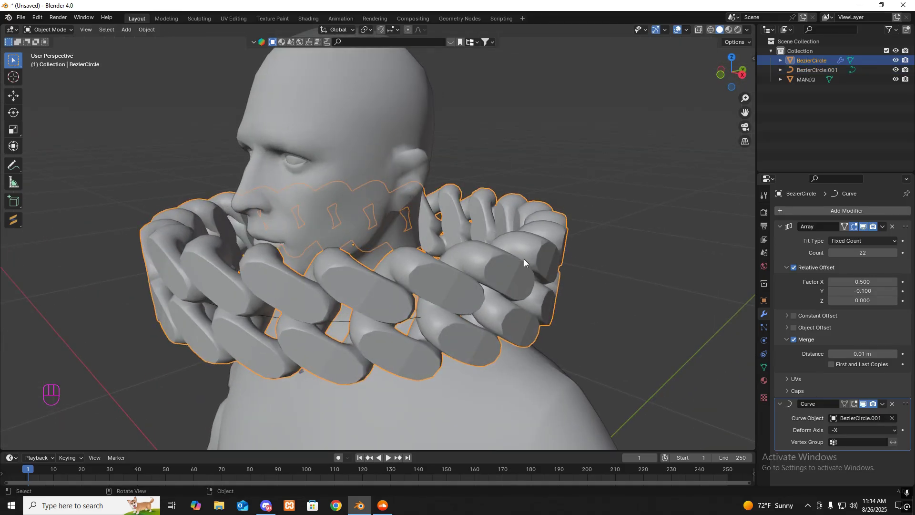
key(s)
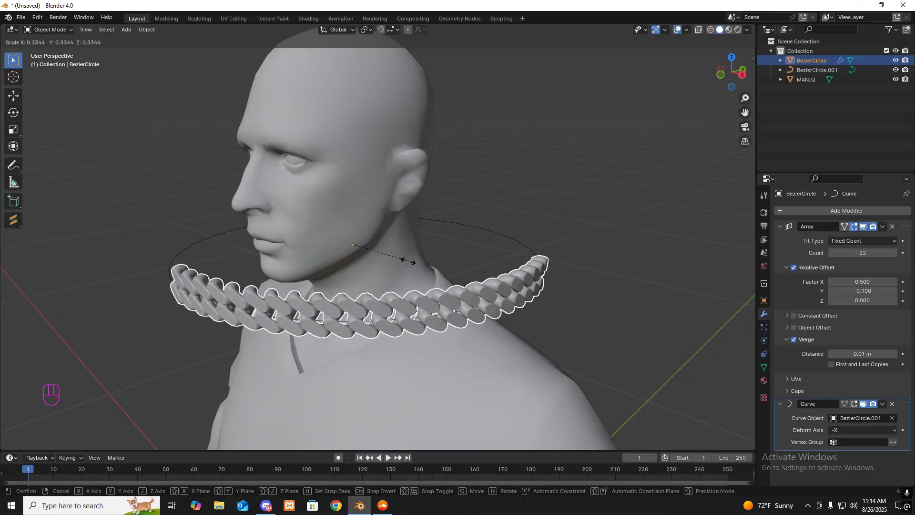
click(468, 289)
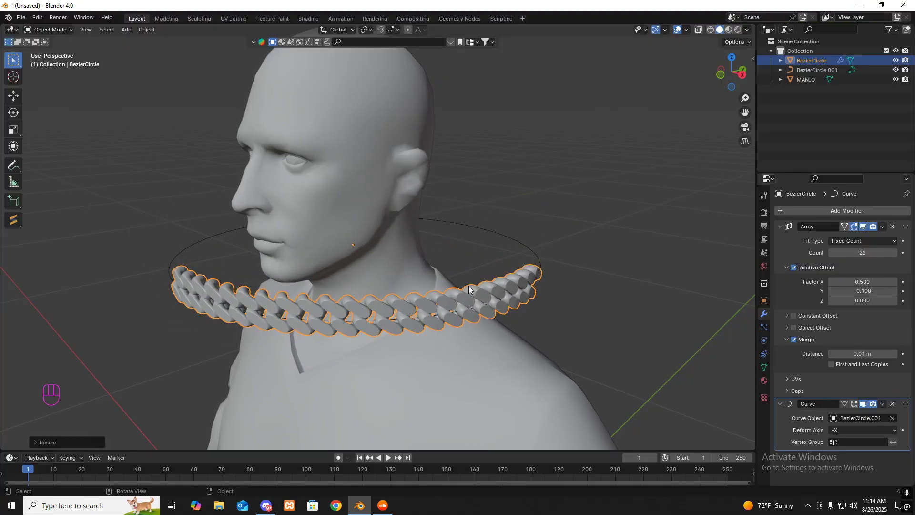
Increase the chain's Array count to 71 so the links run almost all the way around the guide circle
click(865, 253)
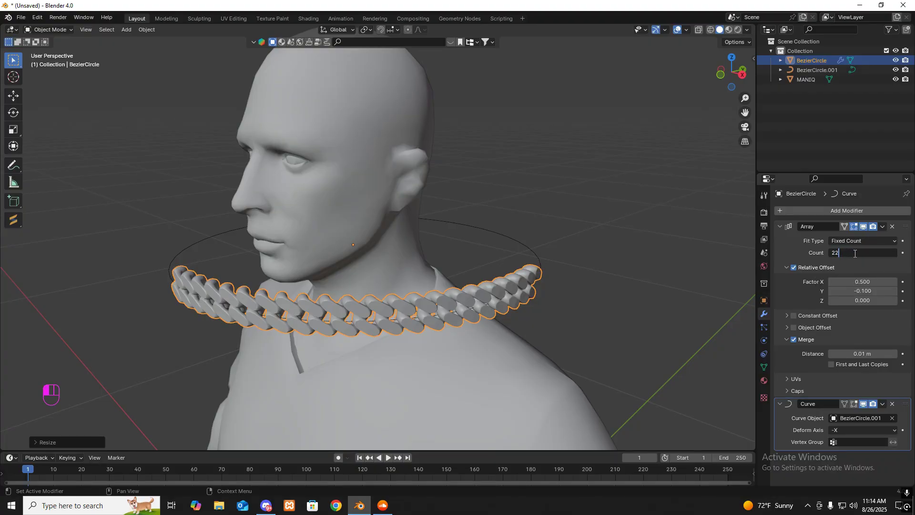
key(Return)
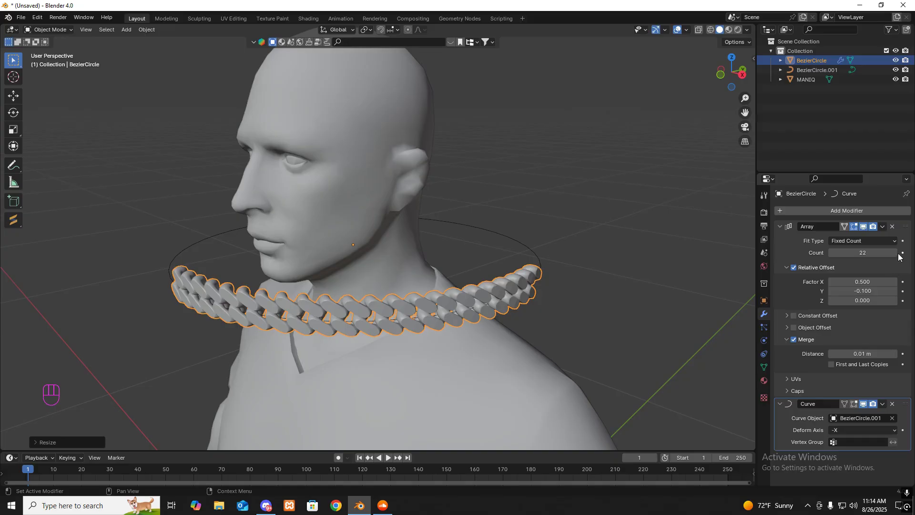
click(895, 253)
click(896, 253)
click(896, 253)
click(896, 253)
click(896, 253)
click(895, 253)
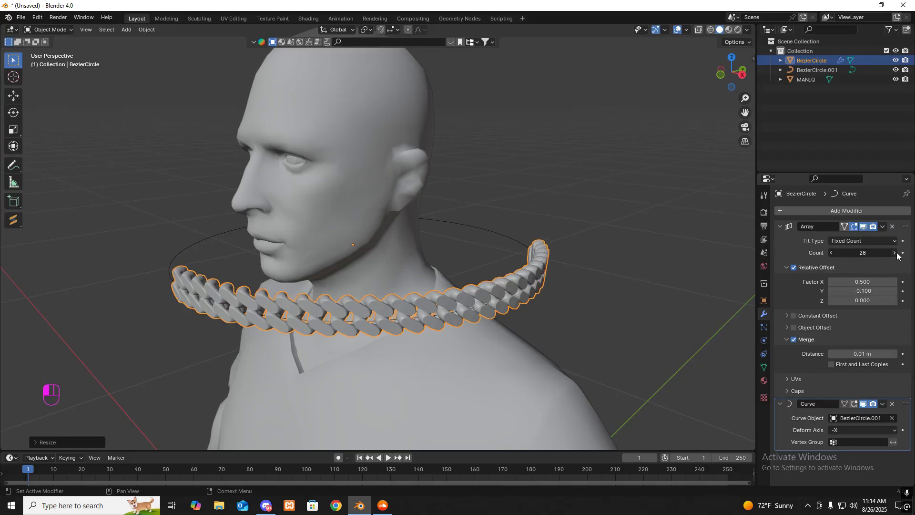
click(895, 253)
click(895, 253)
double_click(895, 253)
click(896, 253)
double_click(895, 253)
click(896, 253)
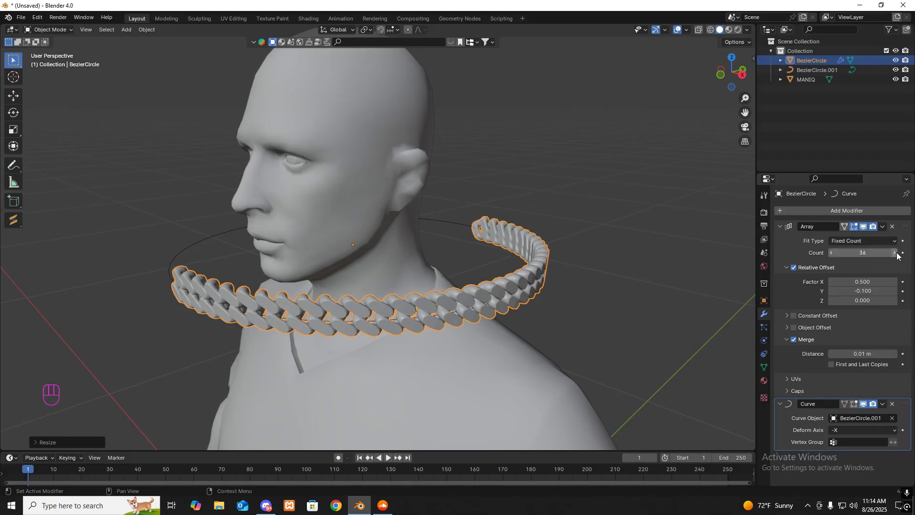
double_click(896, 253)
click(895, 253)
double_click(895, 253)
double_click(896, 253)
click(896, 253)
double_click(896, 253)
click(895, 253)
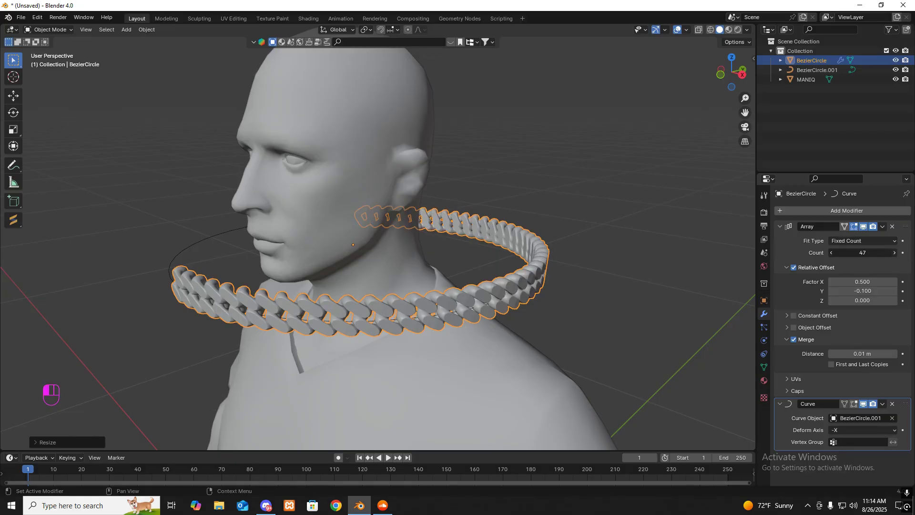
double_click(896, 253)
double_click(895, 253)
click(895, 253)
double_click(895, 253)
click(895, 253)
double_click(894, 253)
click(895, 253)
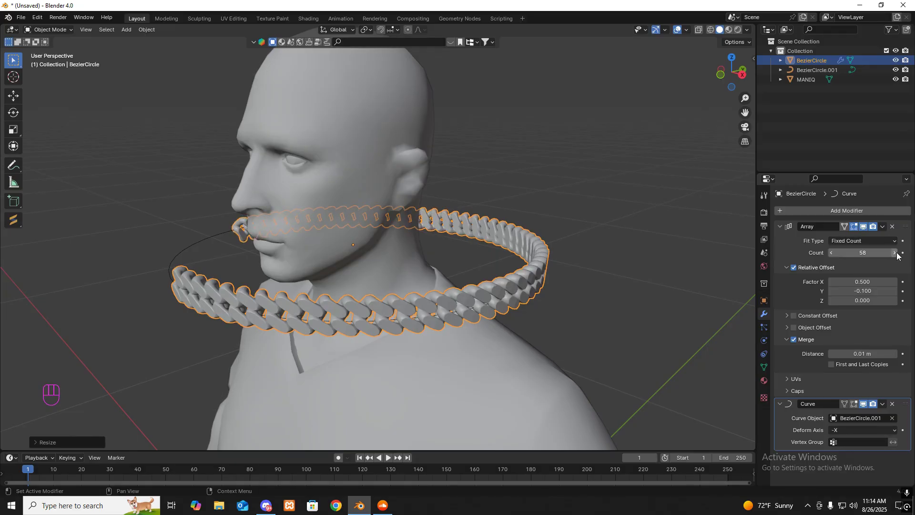
double_click(895, 253)
double_click(894, 253)
click(895, 253)
double_click(894, 253)
double_click(895, 253)
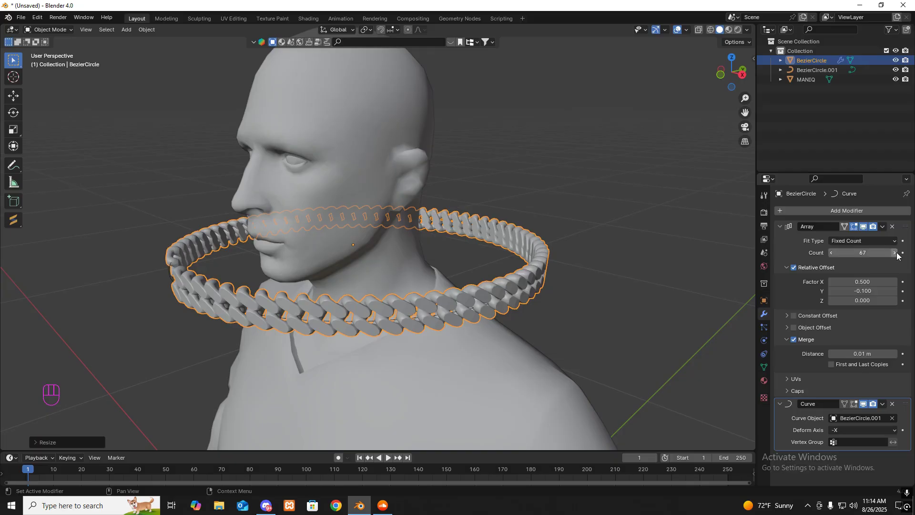
click(895, 253)
double_click(894, 253)
click(895, 253)
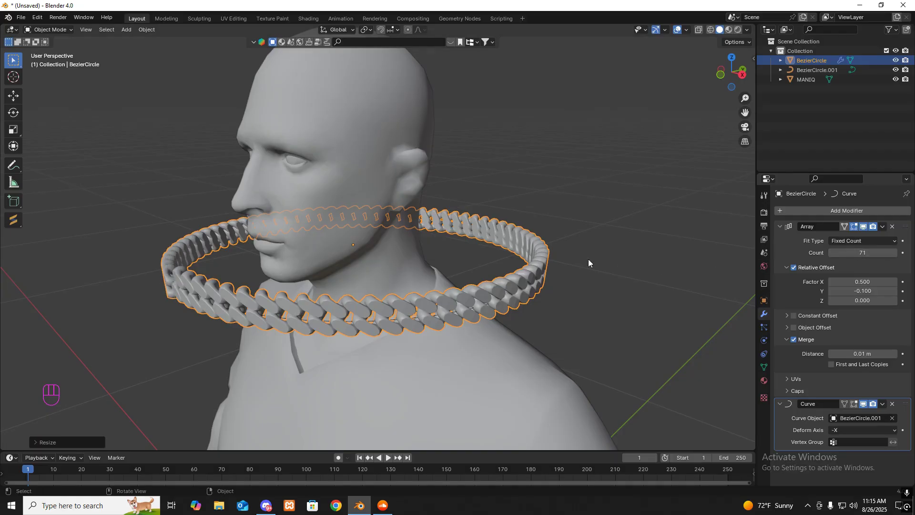
Rotate the chain slightly to line up its open ends at the front, and close the gap with an Array count of 73
middle_drag(588, 259, 594, 227)
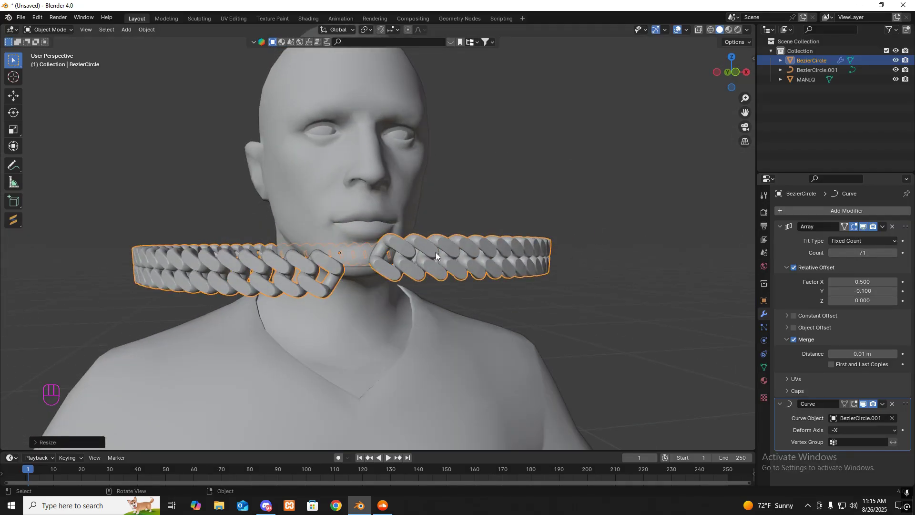
key(r)
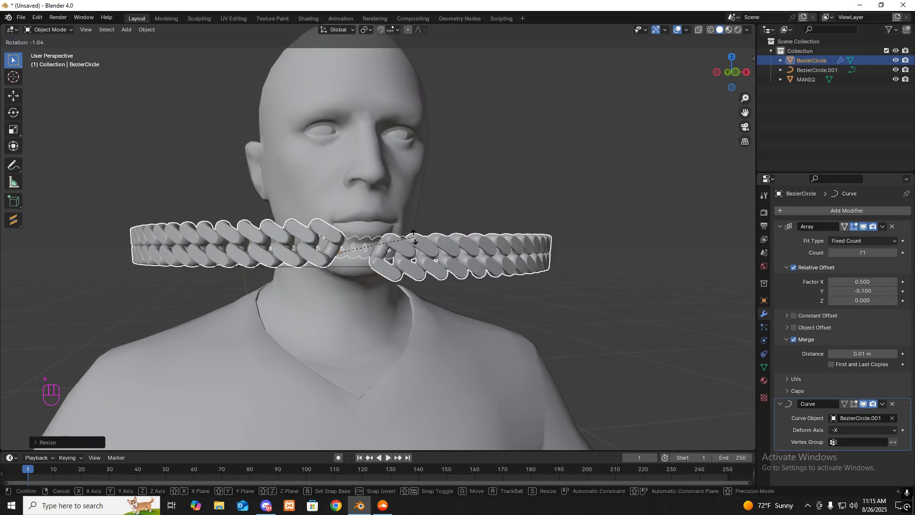
key(shift)
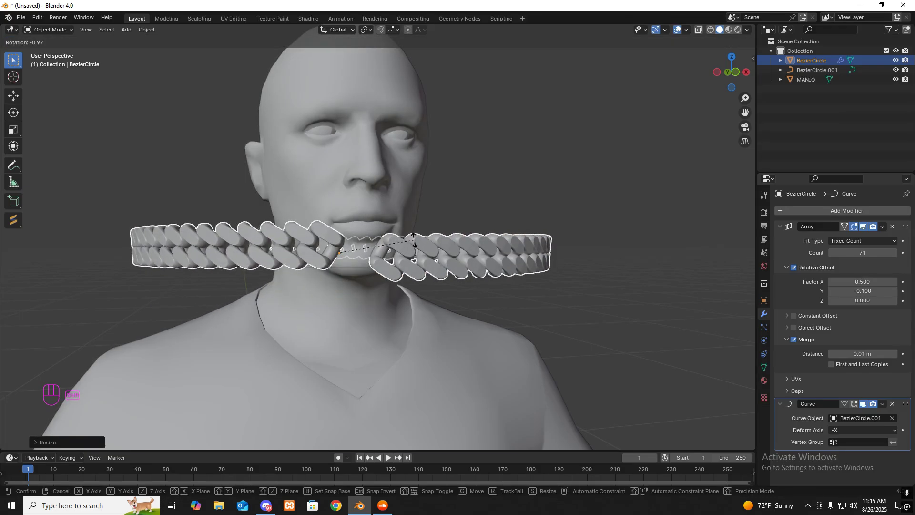
click(414, 250)
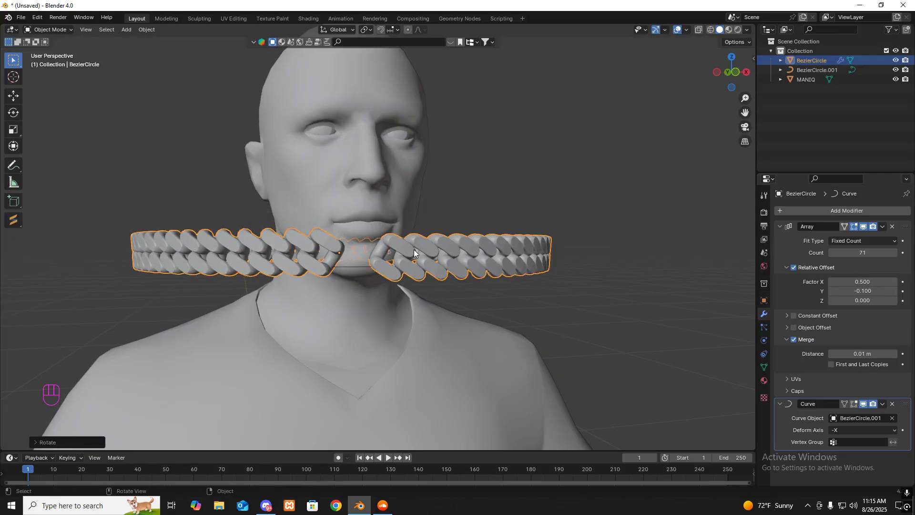
click(895, 253)
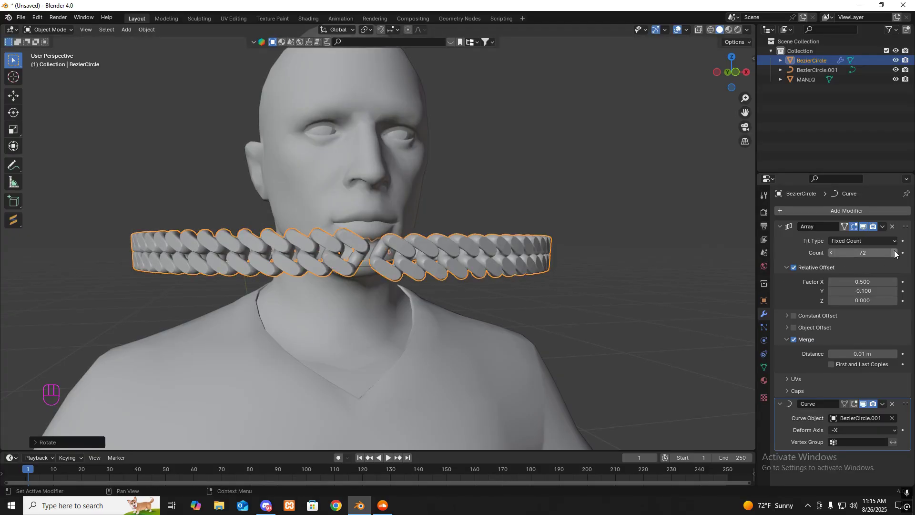
click(894, 252)
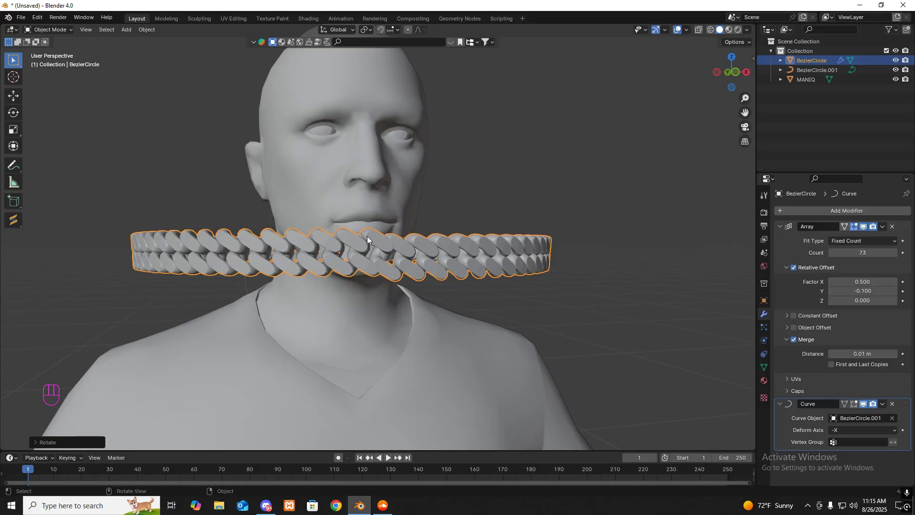
Rotate the chain by a fraction of a degree to align the links where its two ends meet at the front
key(r)
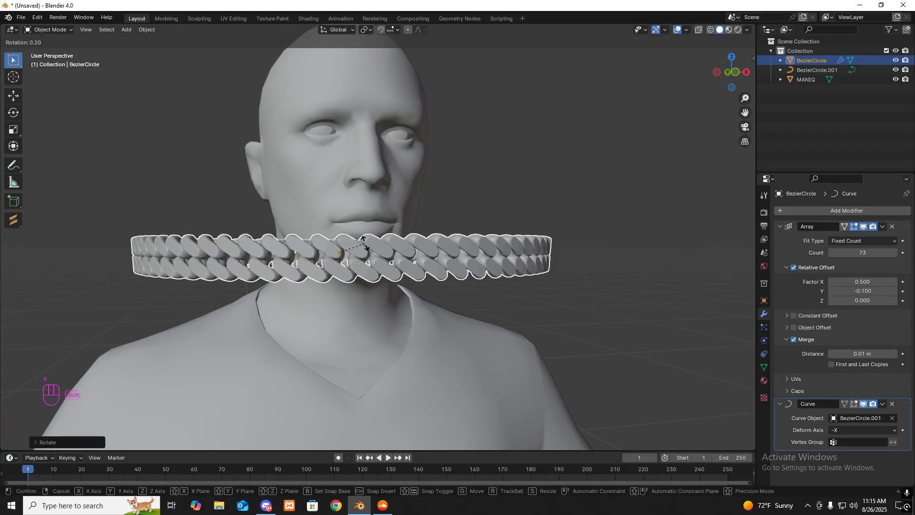
click(363, 243)
middle_drag(363, 243, 384, 258)
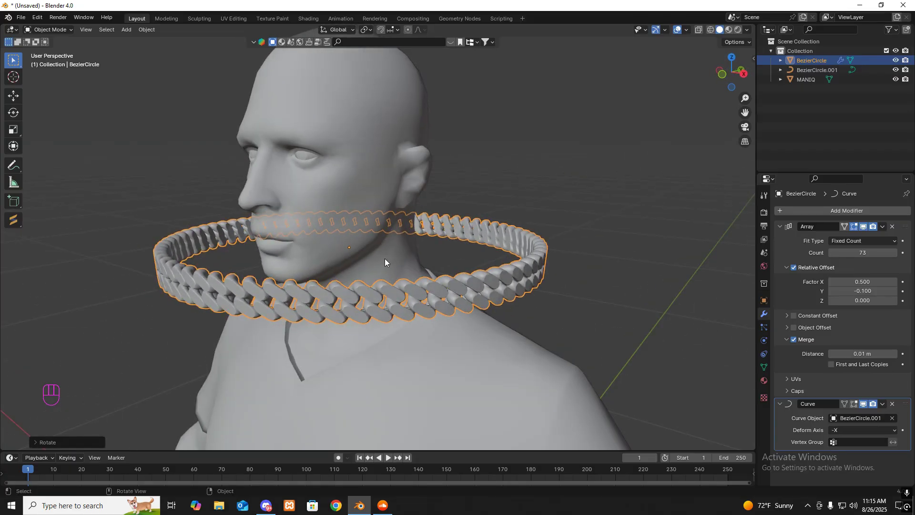
Move the chain and its guide circle together about -0.05 m along Y, toward the front of the mannequin
key(KP_3)
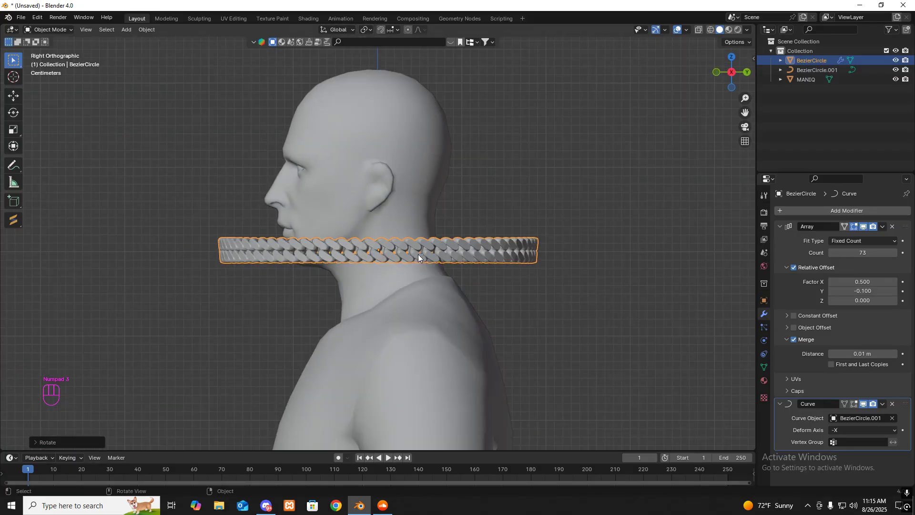
middle_drag(438, 200, 481, 233)
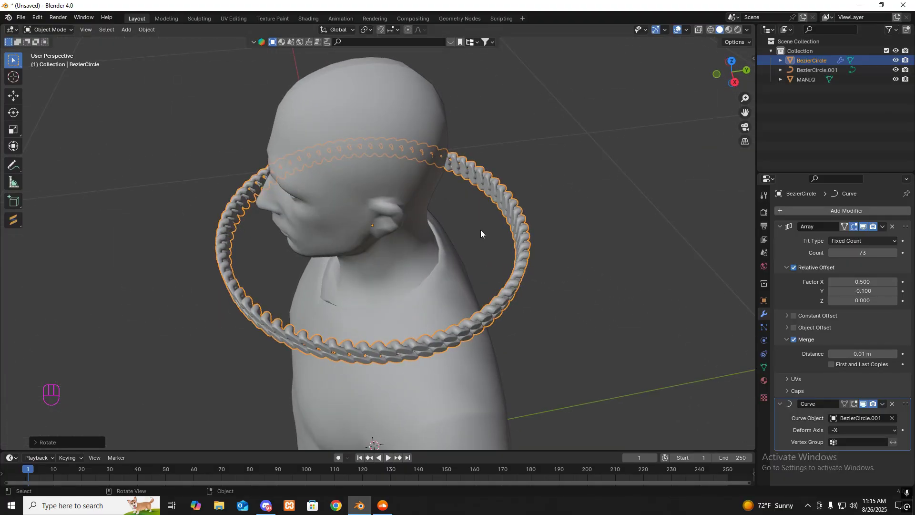
key(KP_7)
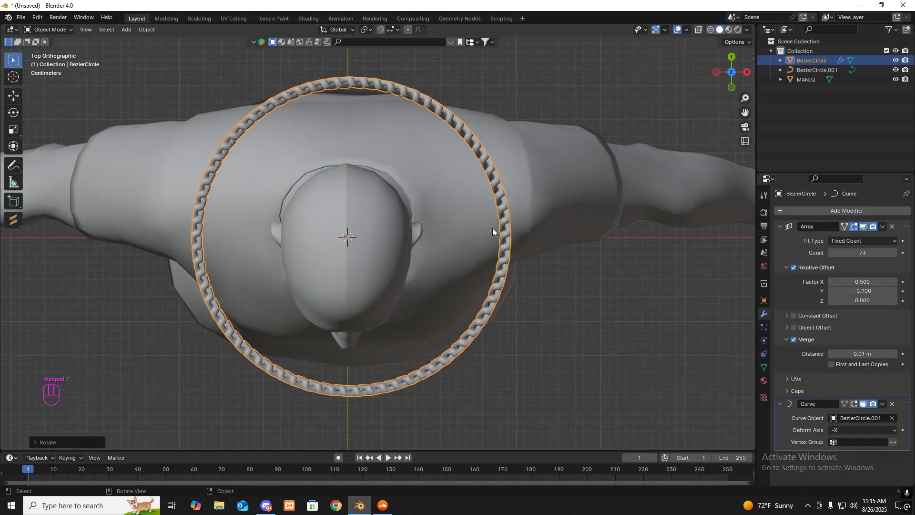
middle_drag(492, 232, 583, 116)
shift+click(824, 70)
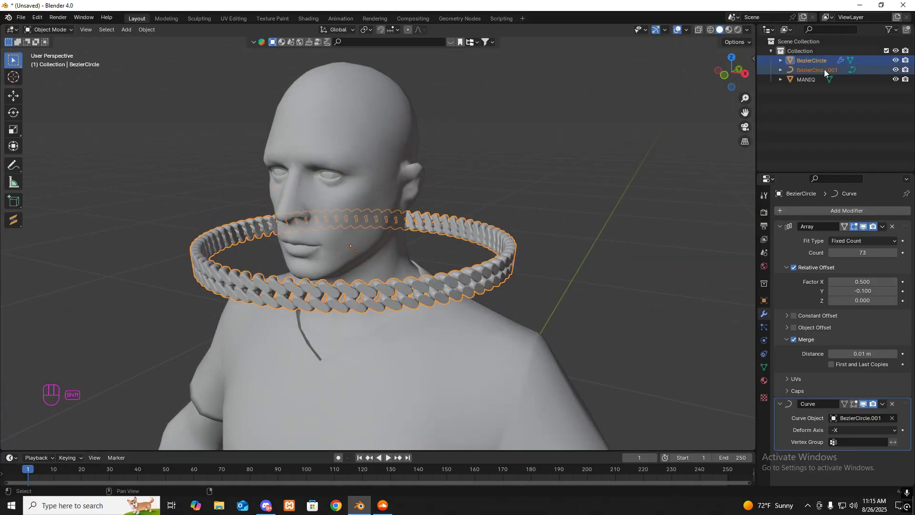
key(KP_3)
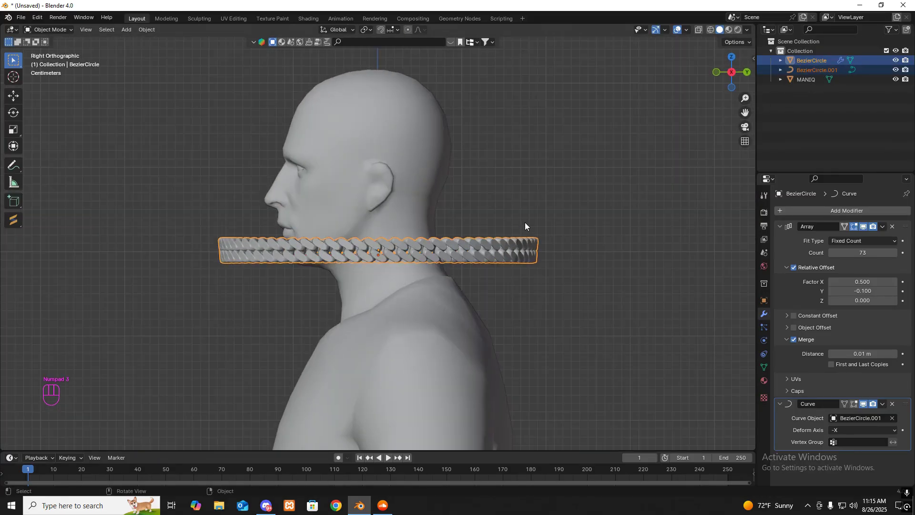
key(g)
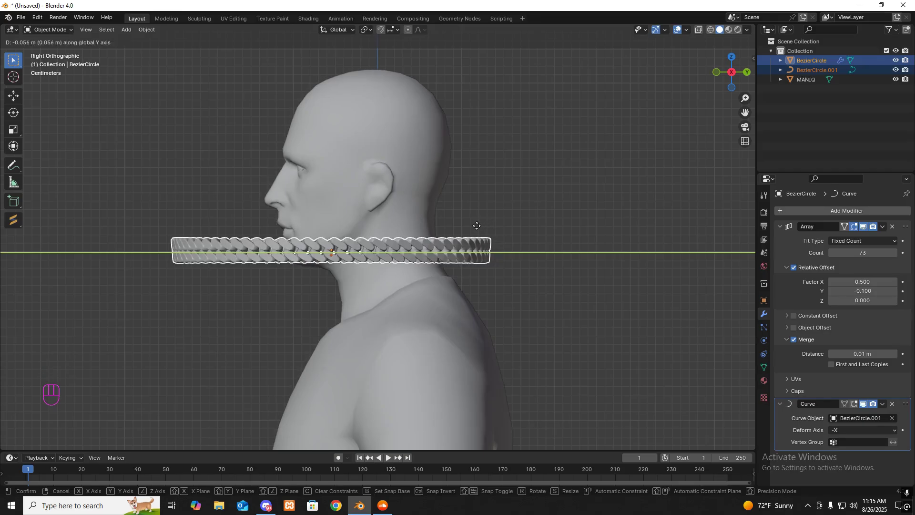
click(476, 225)
key(g)
middle_drag(476, 225, 479, 226)
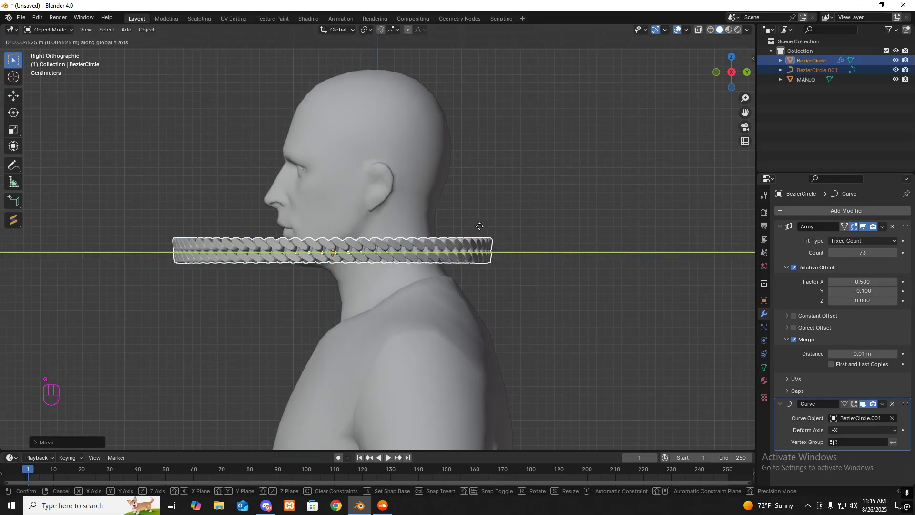
click(480, 227)
In Edit Mode on the guide circle, lower its front control point along Z so the chain slopes down over the chest
click(815, 70)
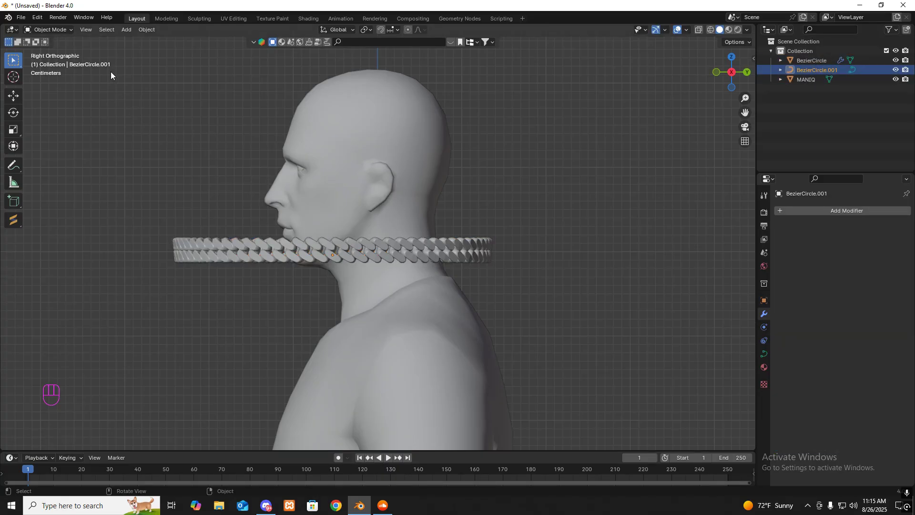
click(51, 29)
click(50, 51)
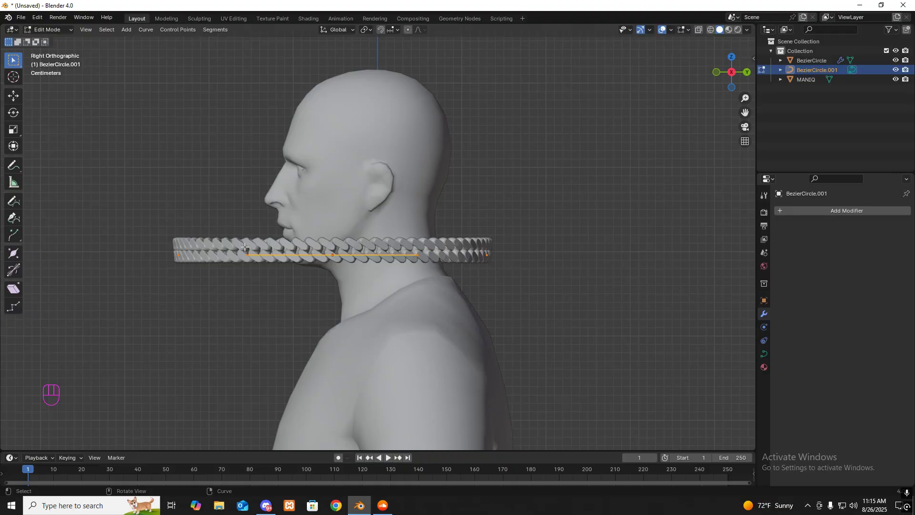
drag(190, 209, 281, 305)
right_click(282, 305)
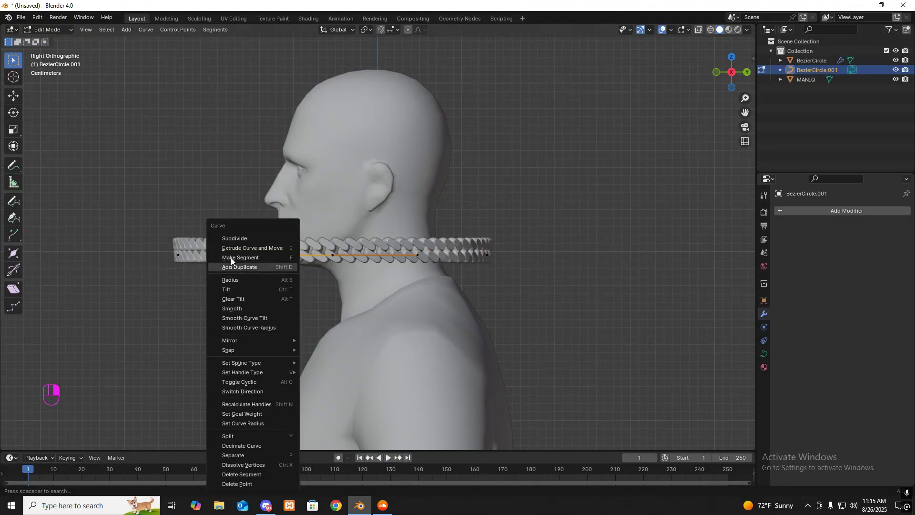
click(122, 183)
drag(142, 212, 219, 300)
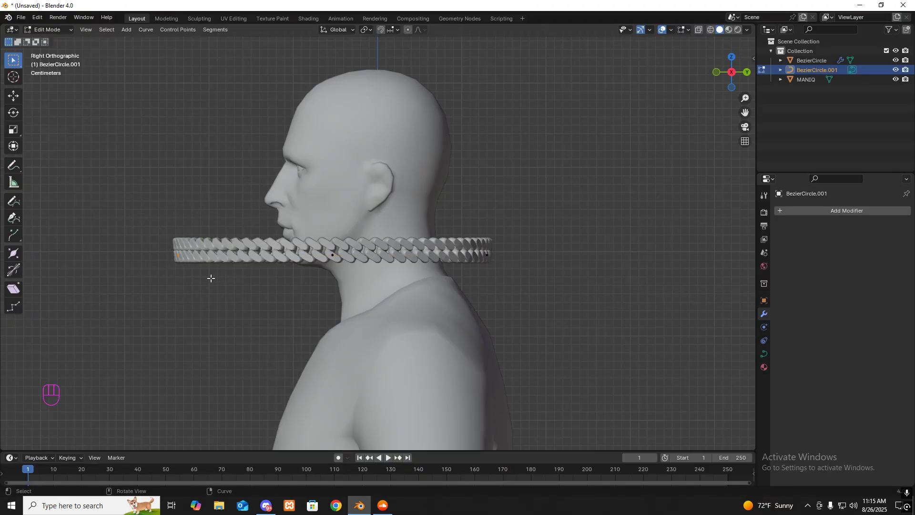
key(g)
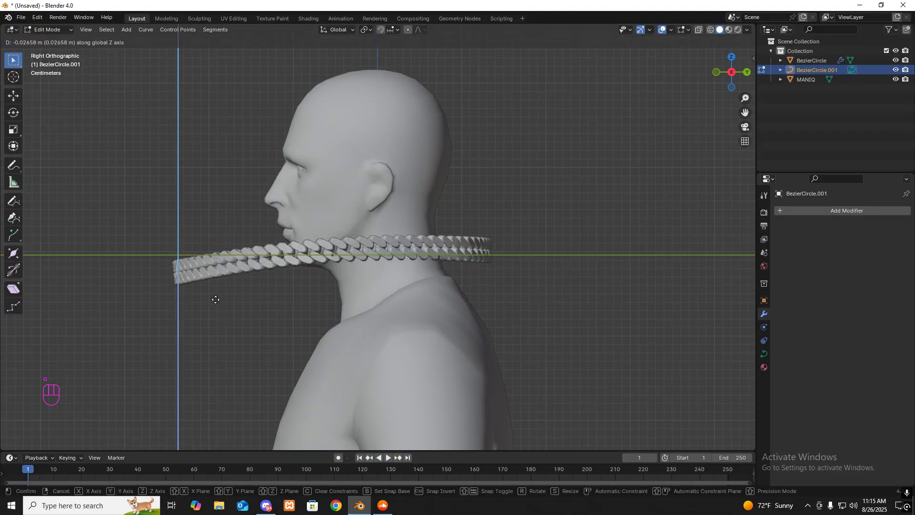
key(z)
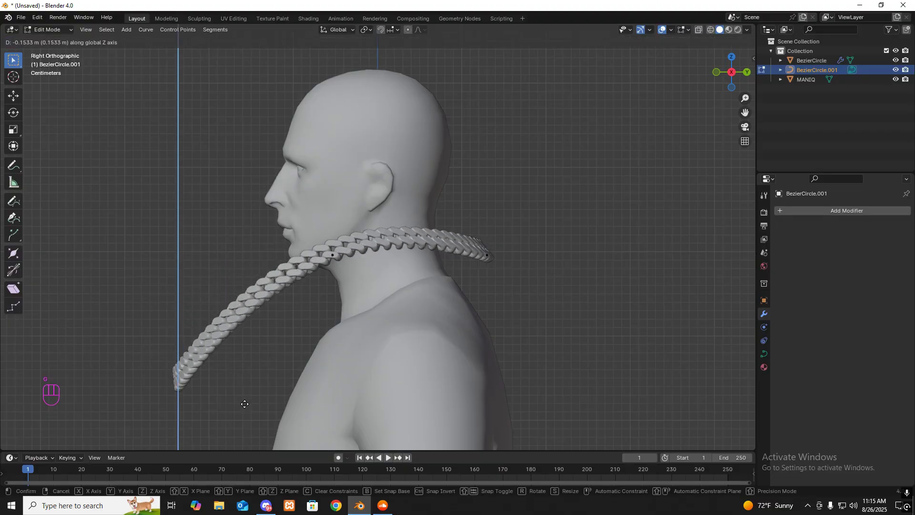
click(272, 448)
Scale all control points of the guide curve to about three quarters and shift them along Y back toward the neck
scroll(321, 284, down, 3)
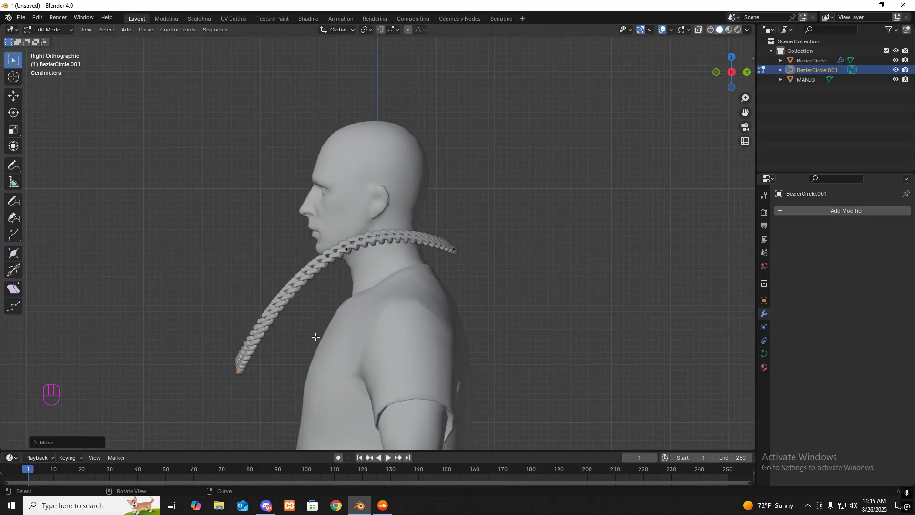
key(a)
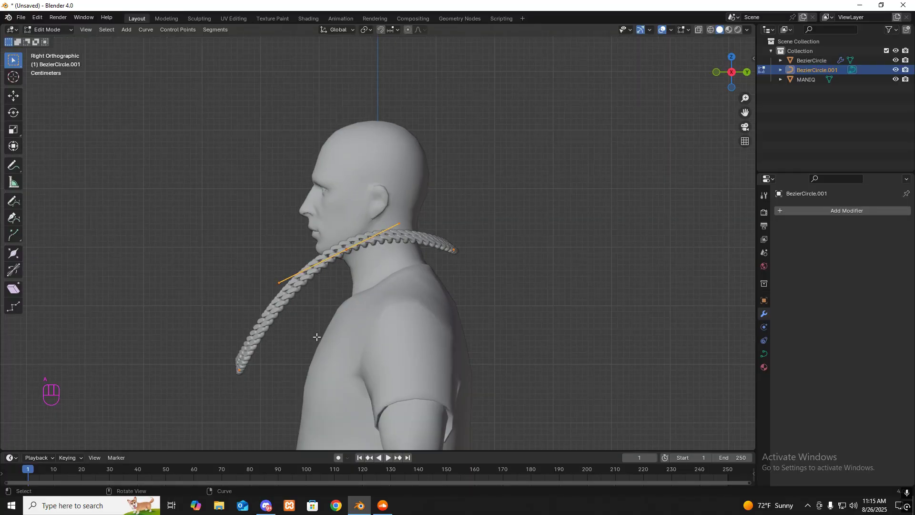
key(s)
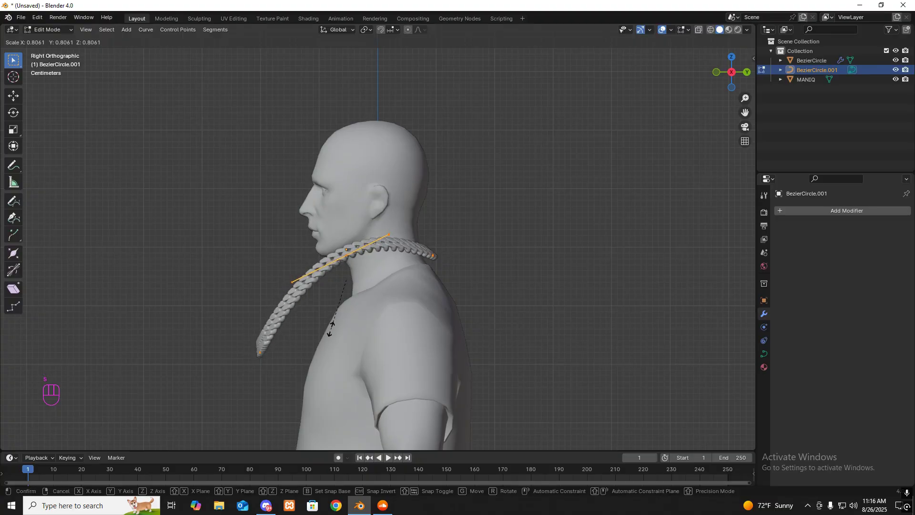
click(333, 328)
key(g)
key(y)
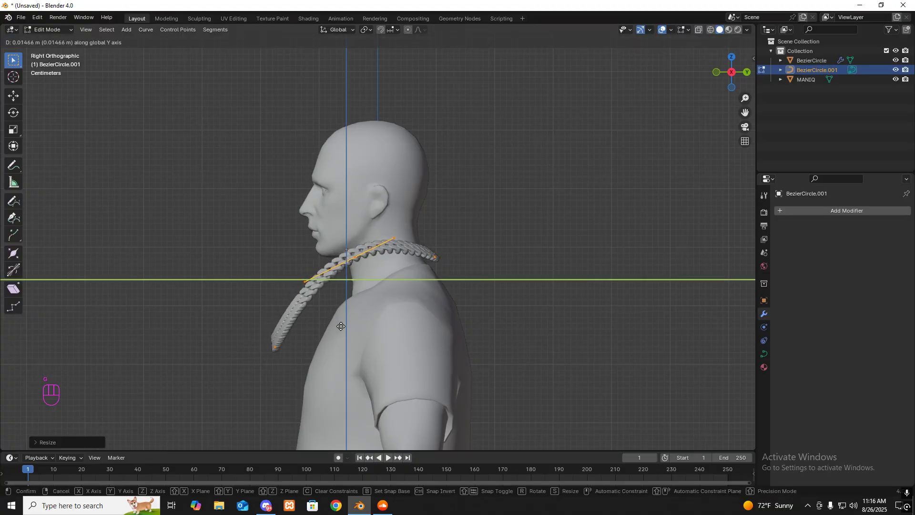
click(351, 326)
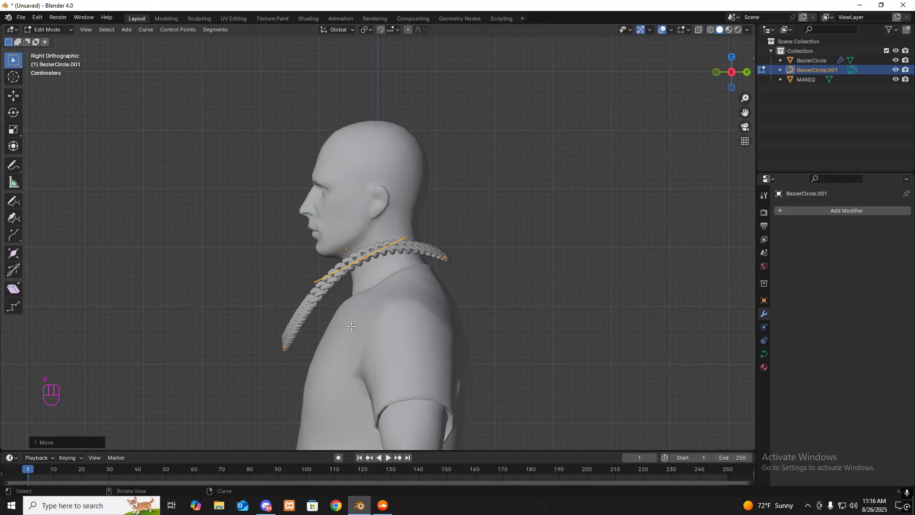
Narrow the guide curve by scaling its two side control points along X to about two thirds
key(KP_1)
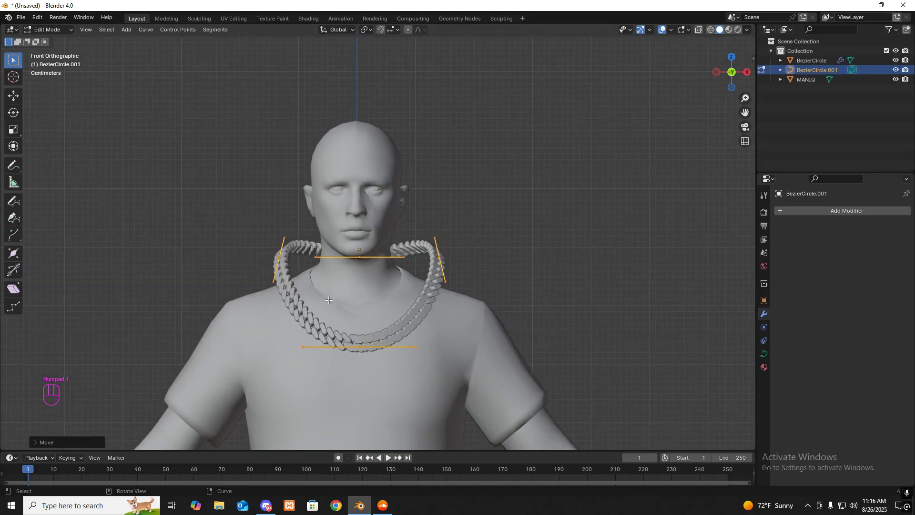
click(493, 266)
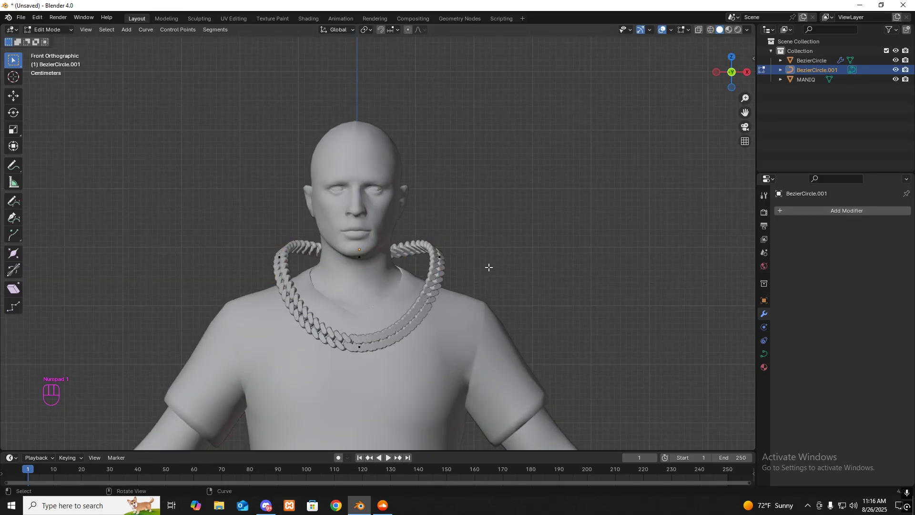
drag(421, 238, 461, 276)
shift+drag(250, 240, 296, 282)
key(s)
key(x)
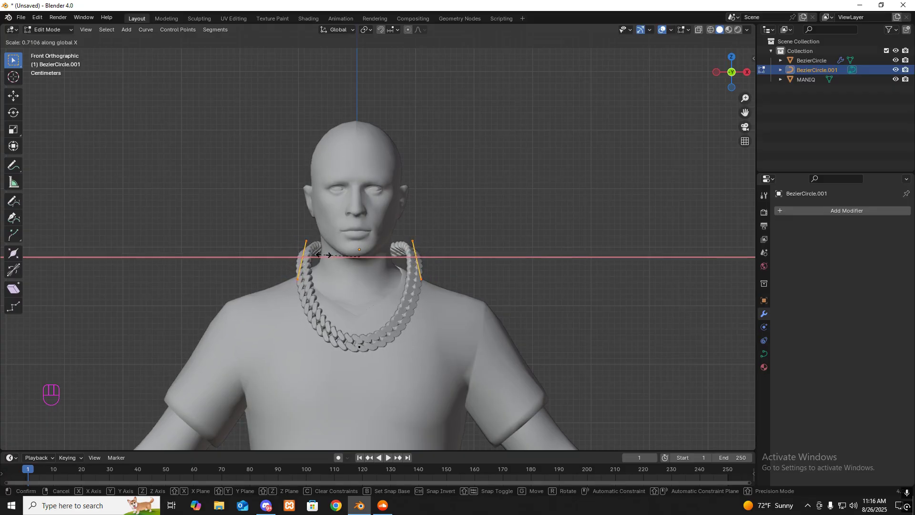
click(327, 256)
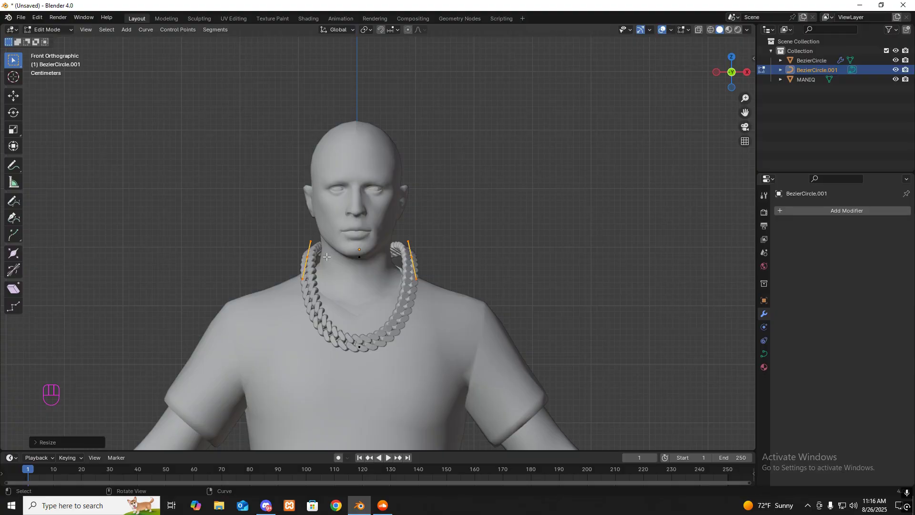
Lower the two side control points of the guide curve about 0.045 m along Z onto the shoulders
key(KP_3)
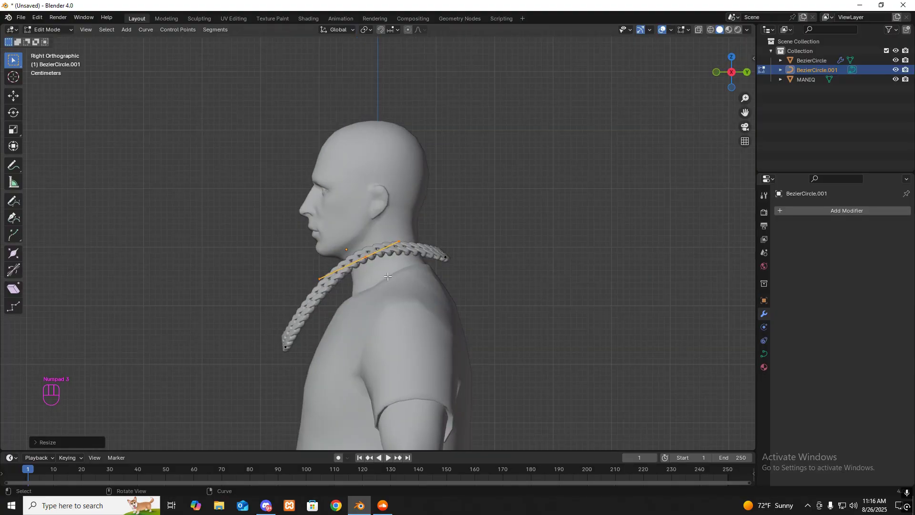
key(a)
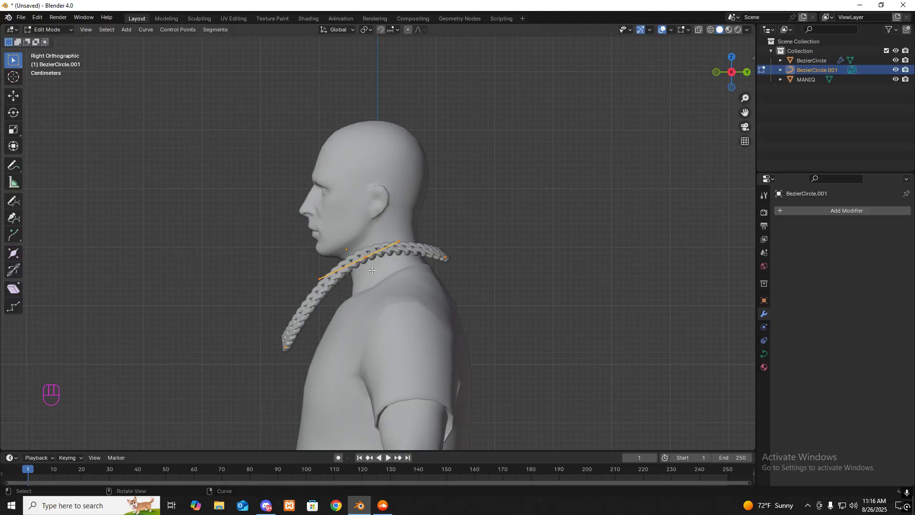
drag(264, 212, 423, 288)
mouse_move(423, 287)
middle_down()
mouse_move(441, 262)
mouse_move(419, 262)
mouse_move(422, 269)
middle_up()
key(KP_3)
key(g)
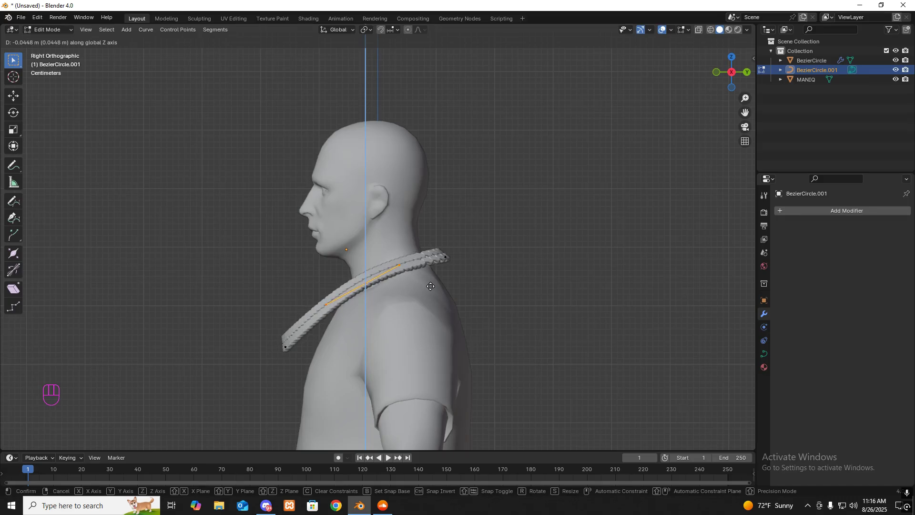
click(427, 285)
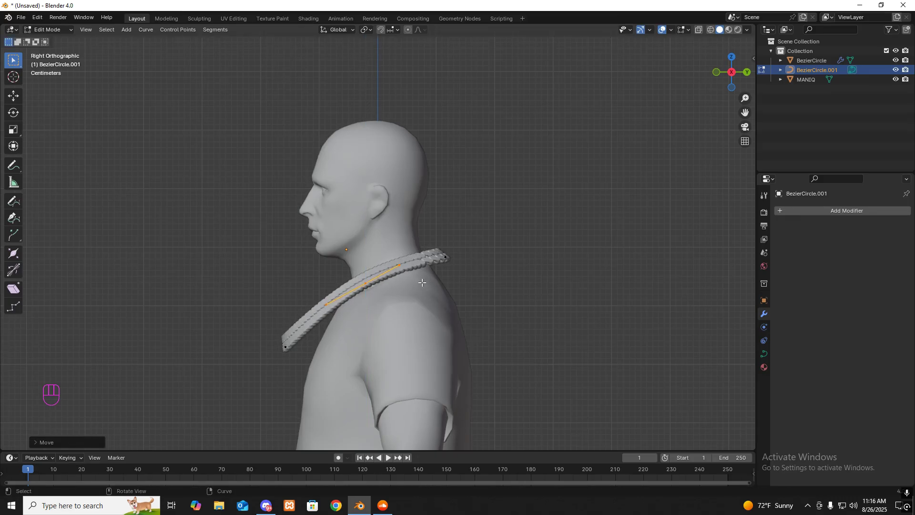
Move the guide curve's front control point about 0.046 m along Y toward the chest
middle_drag(426, 283, 534, 269)
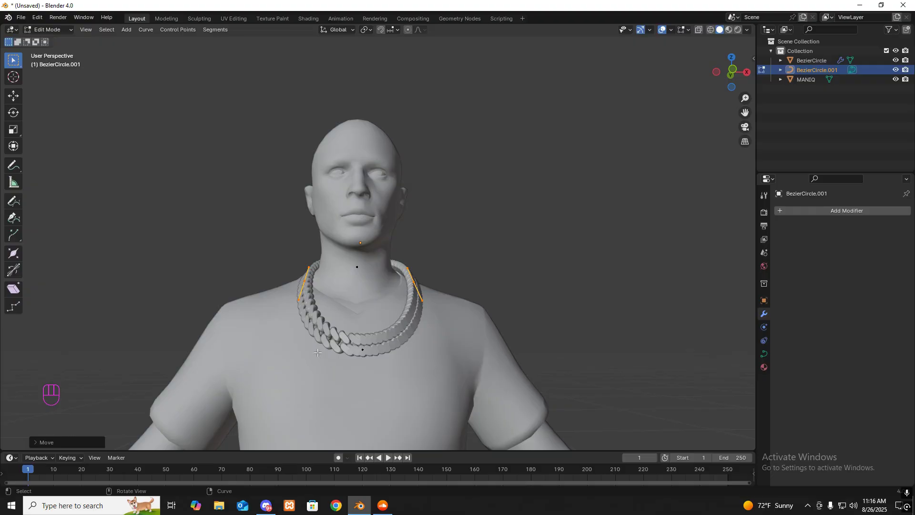
click(371, 349)
key(KP_3)
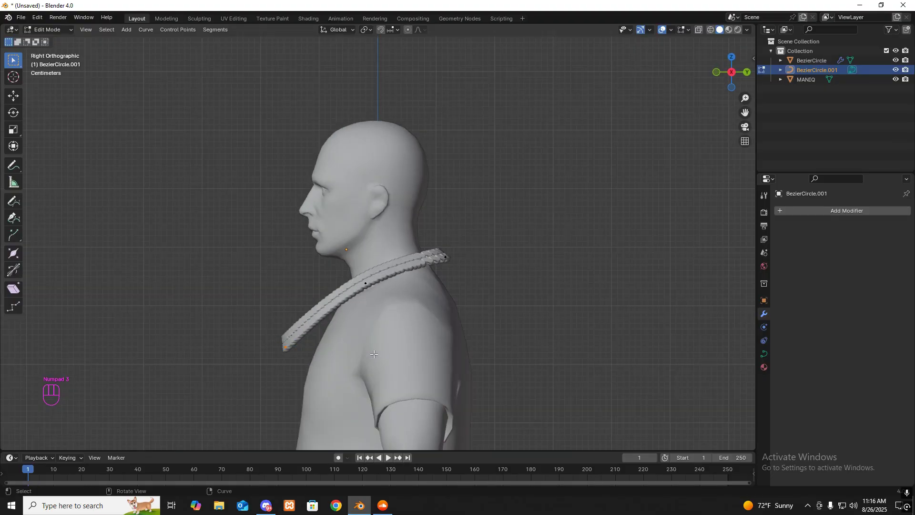
key(g)
key(y)
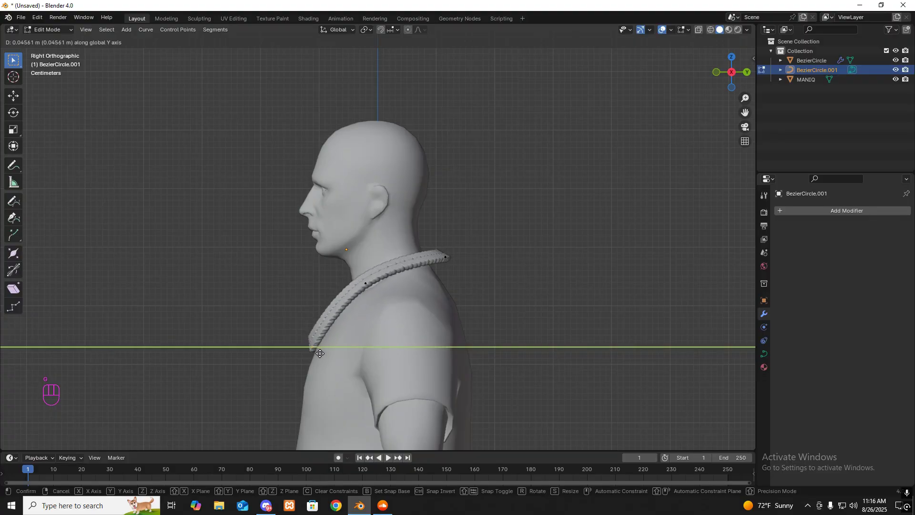
click(320, 353)
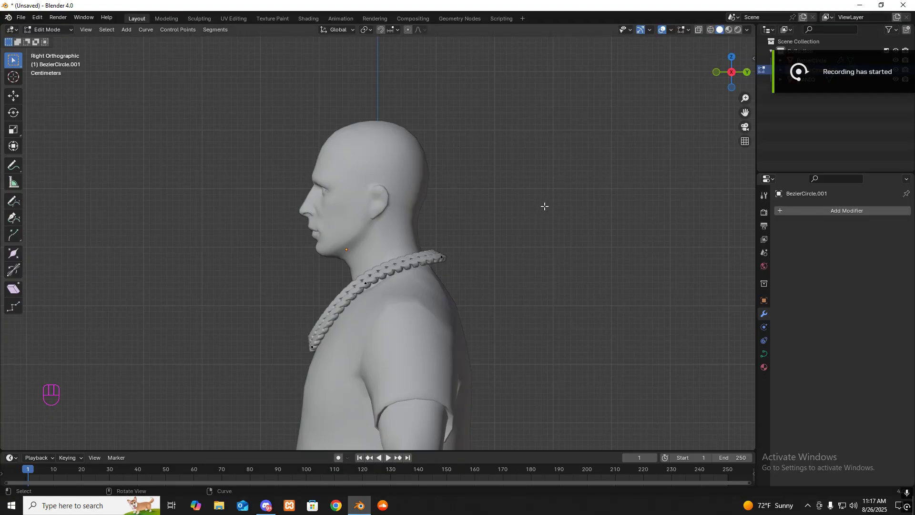
Select the guide curve's control point at the back of the neck and show it in the right side view
middle_drag(544, 205, 633, 225)
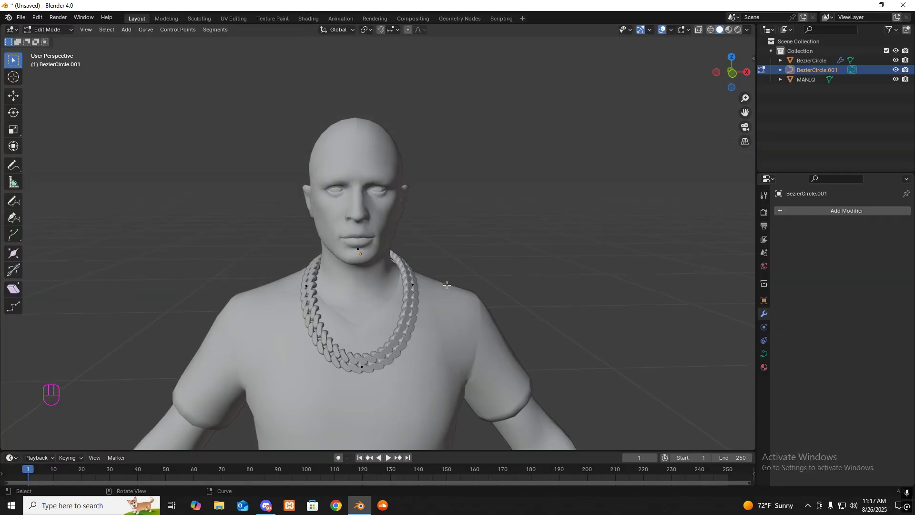
scroll(446, 285, up, 3)
shift+middle_drag(445, 284, 453, 198)
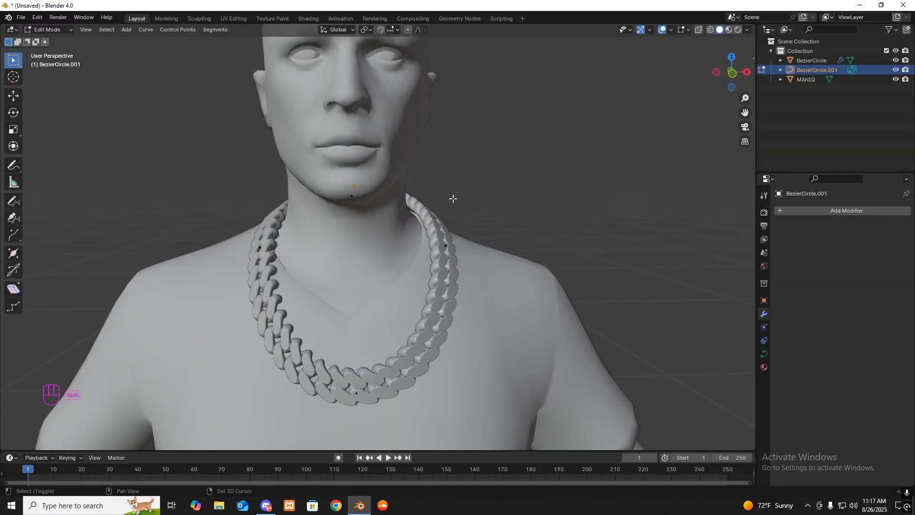
click(815, 60)
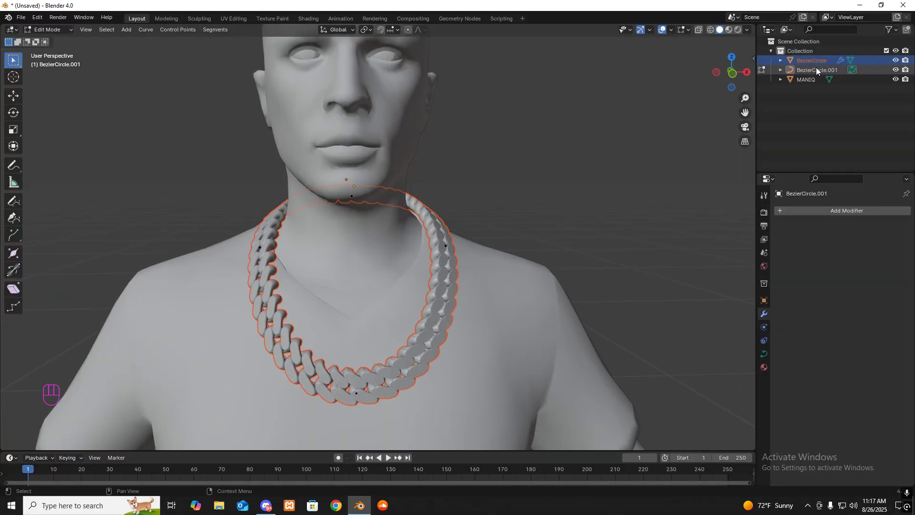
click(816, 70)
middle_drag(614, 191, 508, 190)
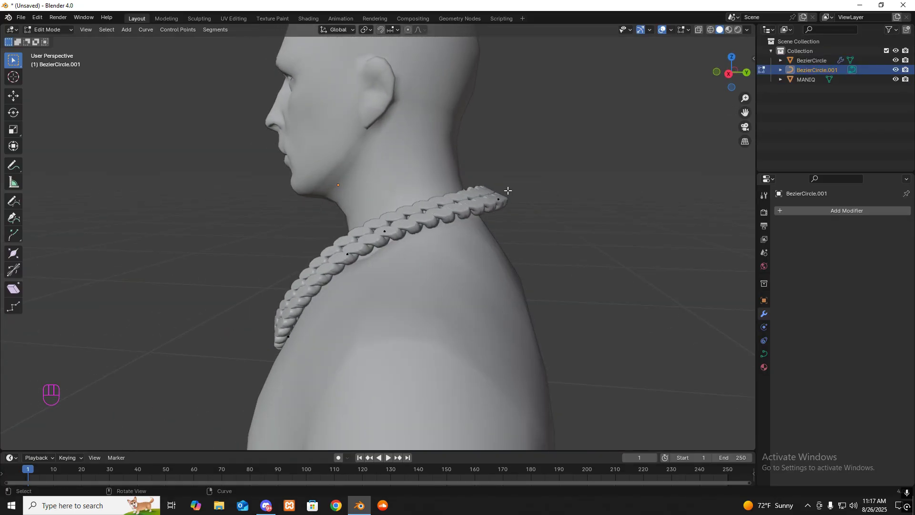
click(482, 189)
key(KP_3)
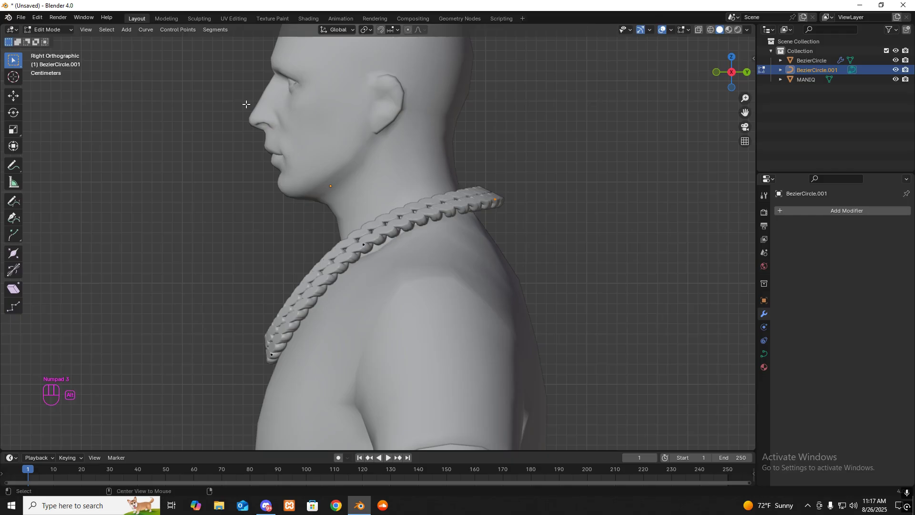
Try clearing the tilt of the guide curve's back control point
key(alt+t)
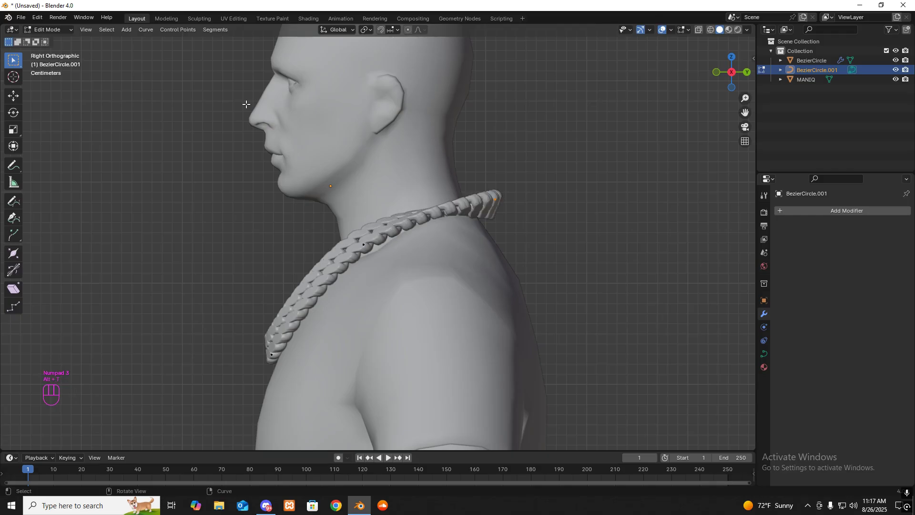
right_click(493, 157)
click(569, 169)
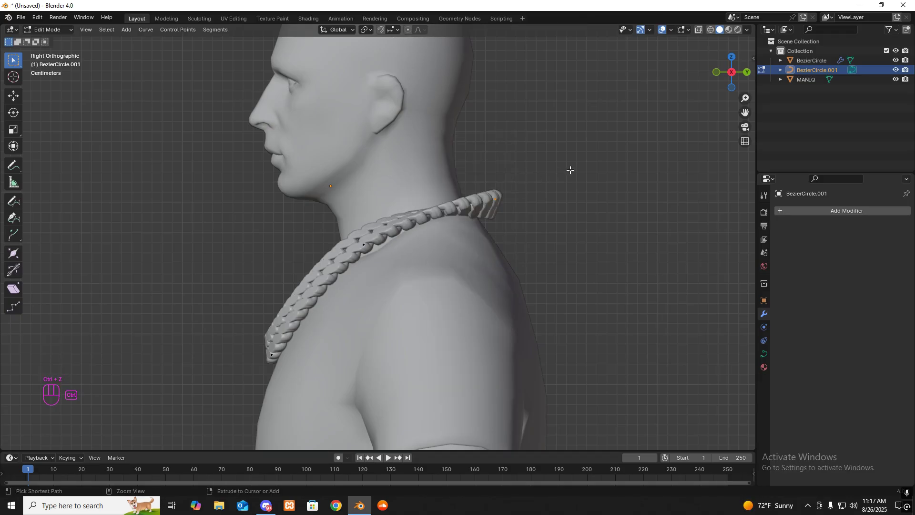
key(ctrl+z)
key(alt+t)
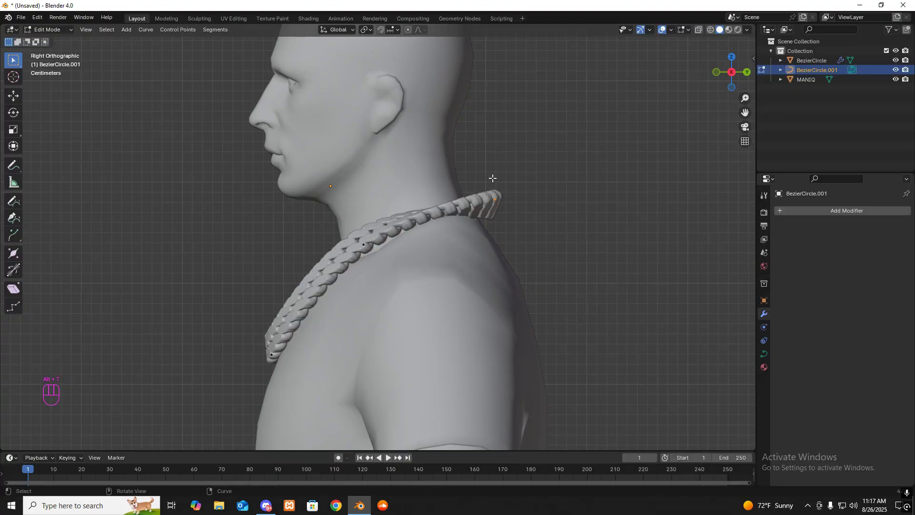
key(r)
key(ctrl+z)
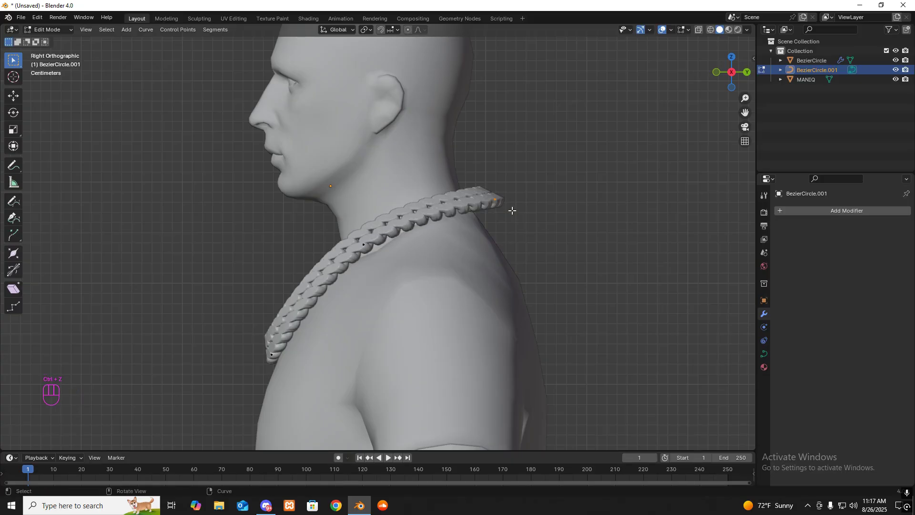
Tilt the guide curve's back control point about -50° so the chain stands against the nape
click(520, 224)
key(ctrl+t)
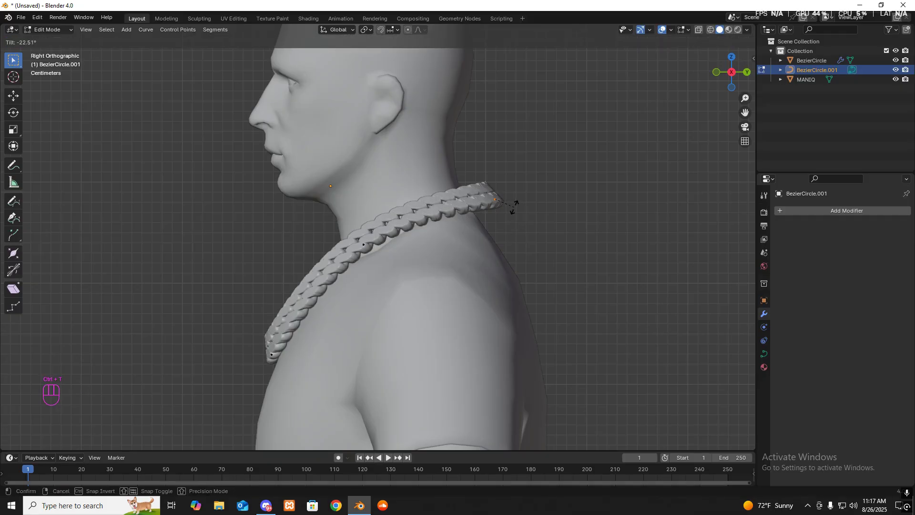
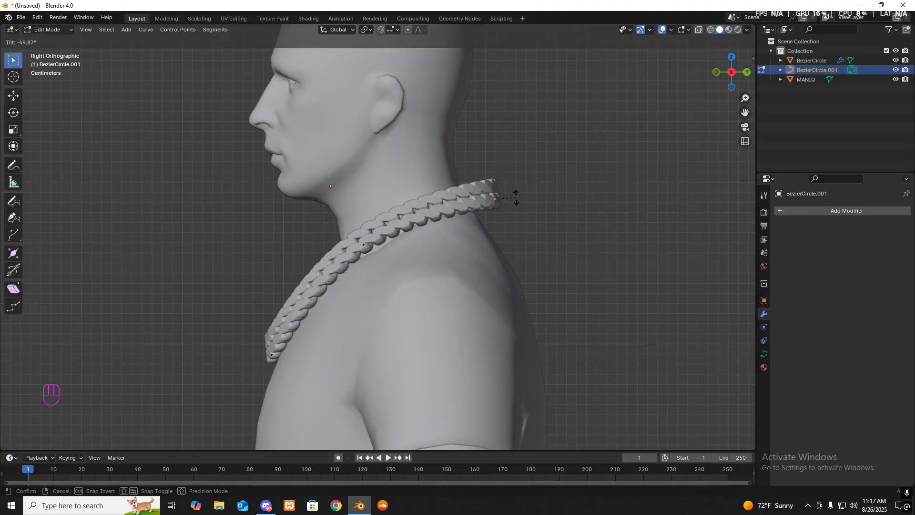
click(516, 197)
mouse_move(496, 206)
middle_down()
mouse_move(555, 208)
mouse_move(493, 223)
middle_up()
key(KP_3)
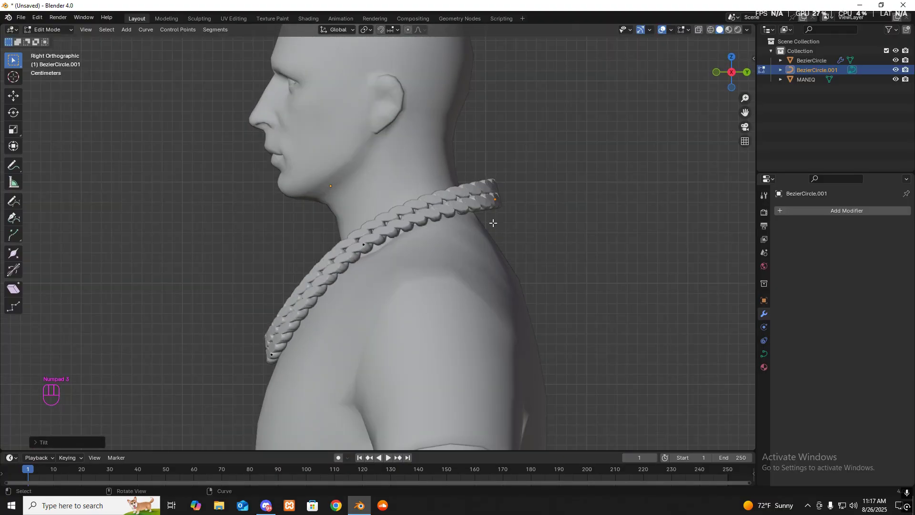
Move the guide curve's back control point about 0.02 m along negative Y toward the neck
key(g)
key(y)
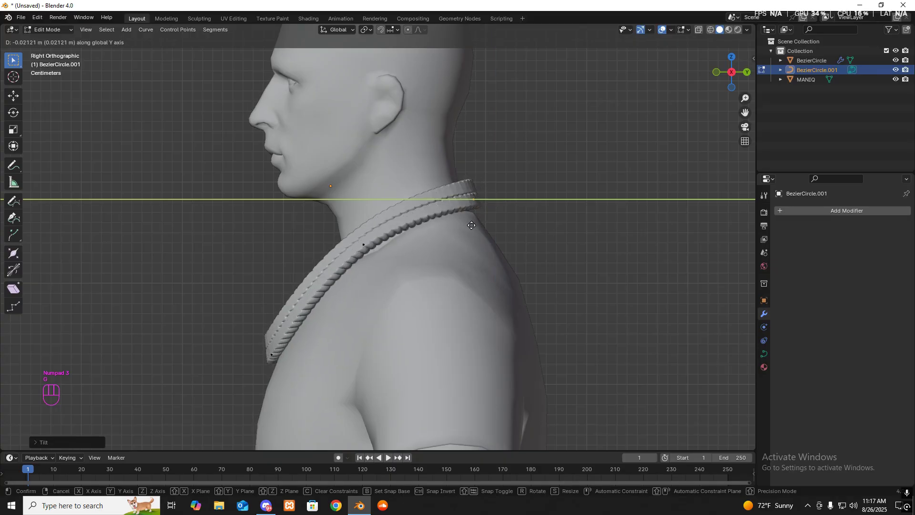
click(469, 226)
middle_drag(469, 226, 648, 188)
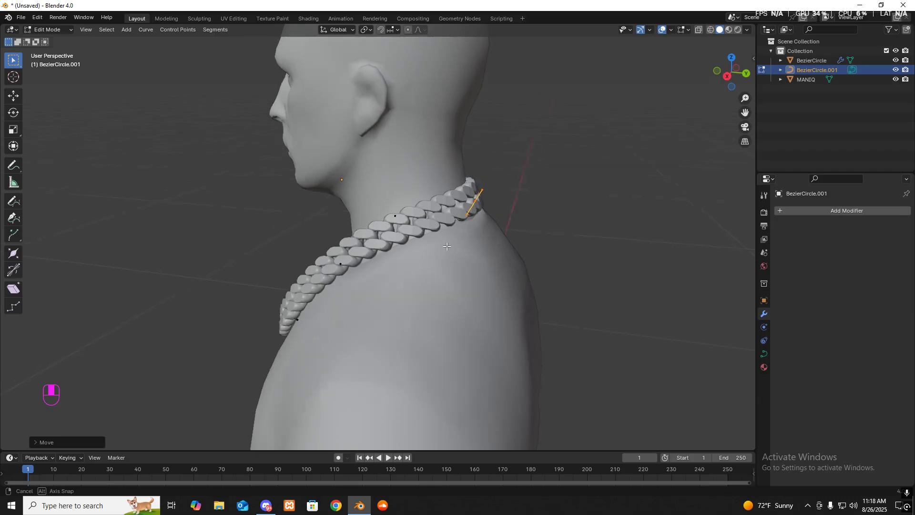
Switch to Object Mode and set the chain's Array modifier count to 44
click(814, 60)
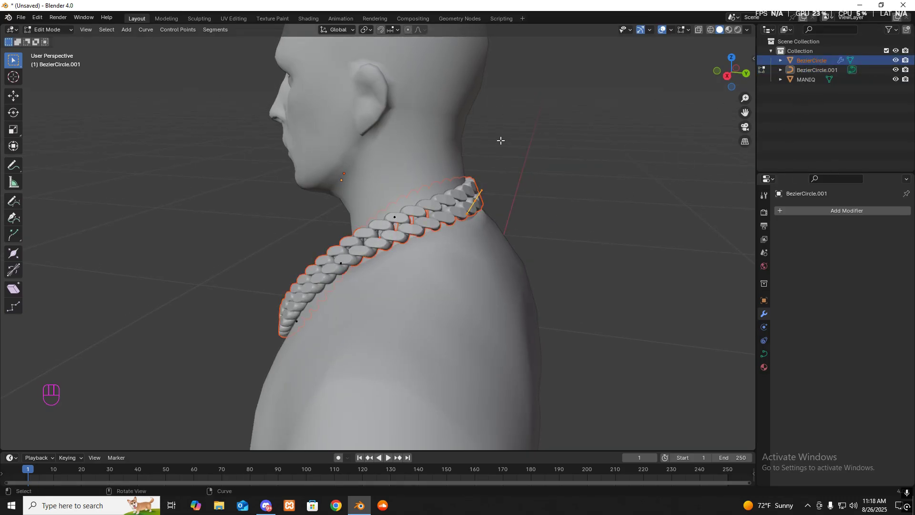
click(50, 30)
click(50, 37)
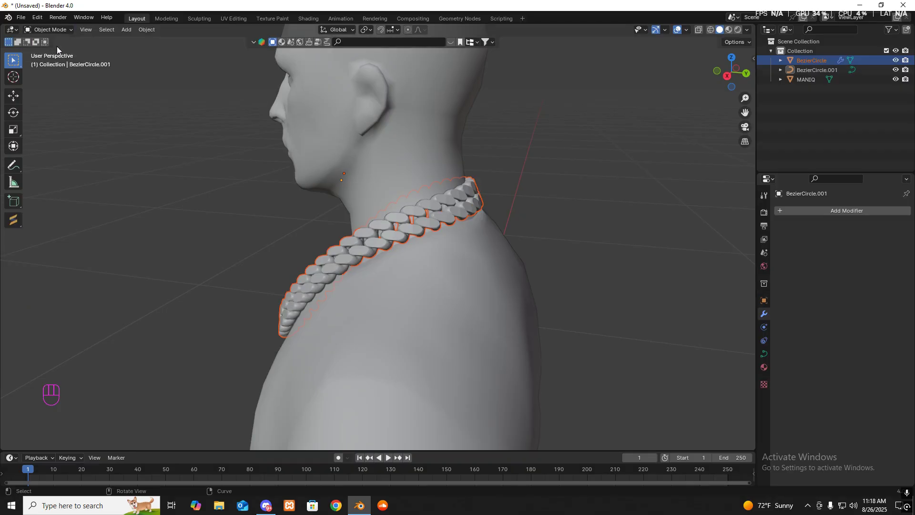
click(820, 70)
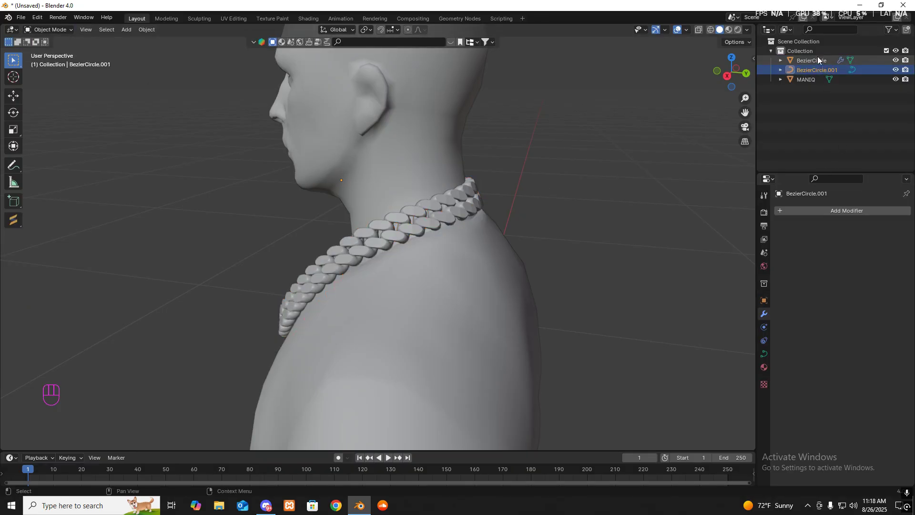
click(816, 59)
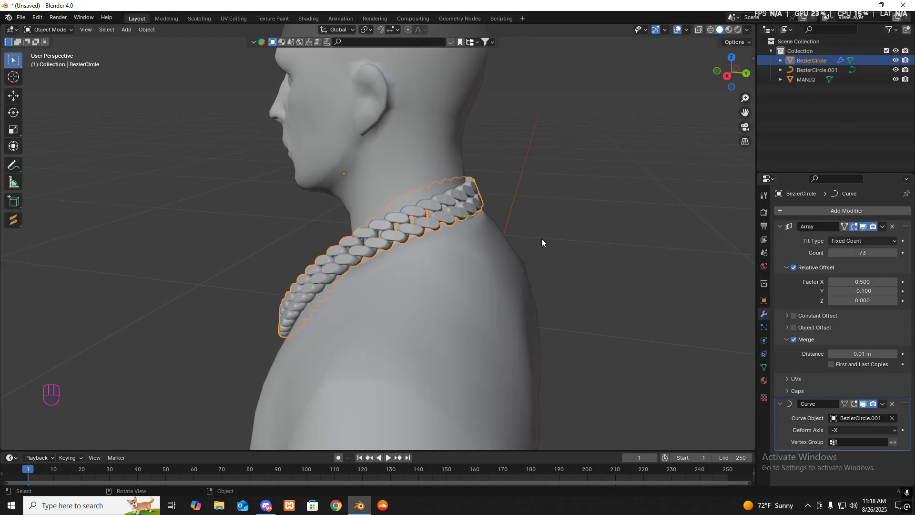
middle_drag(541, 238, 675, 236)
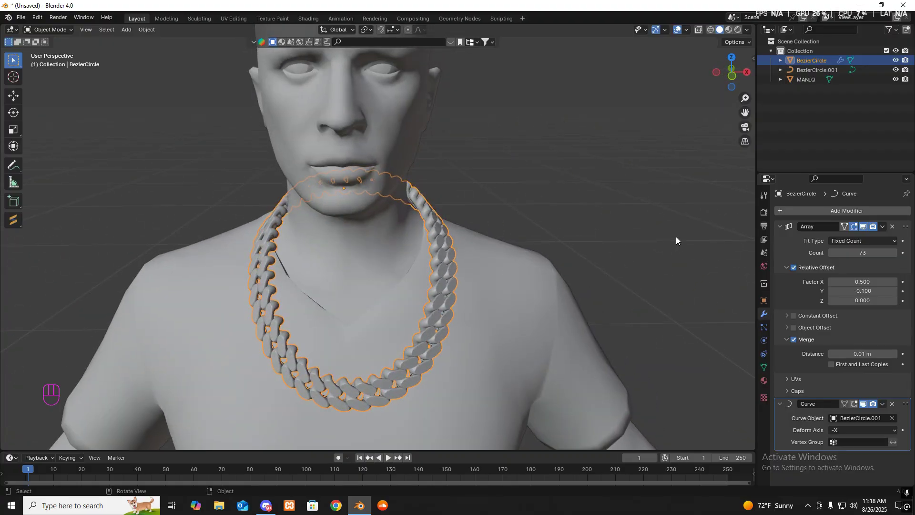
click(831, 255)
click(830, 255)
click(831, 254)
click(830, 254)
click(830, 254)
click(830, 255)
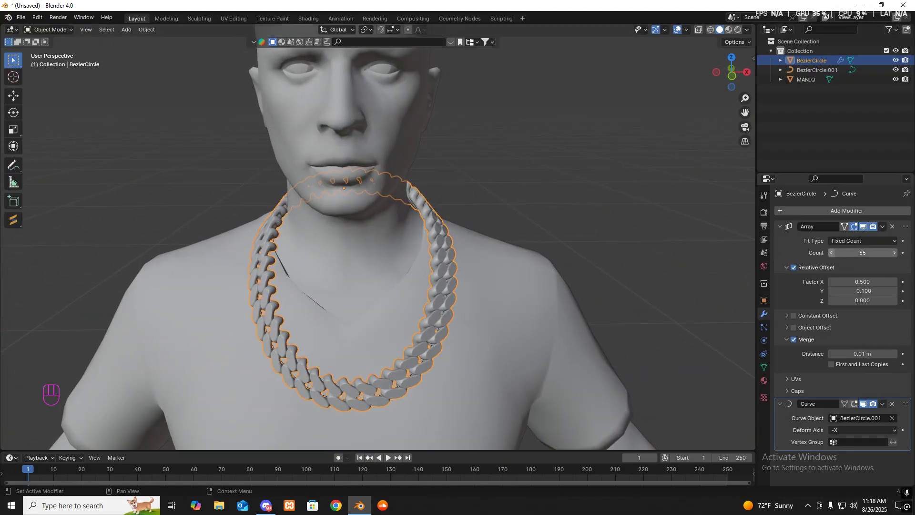
click(830, 254)
click(830, 254)
click(831, 253)
click(831, 253)
click(830, 253)
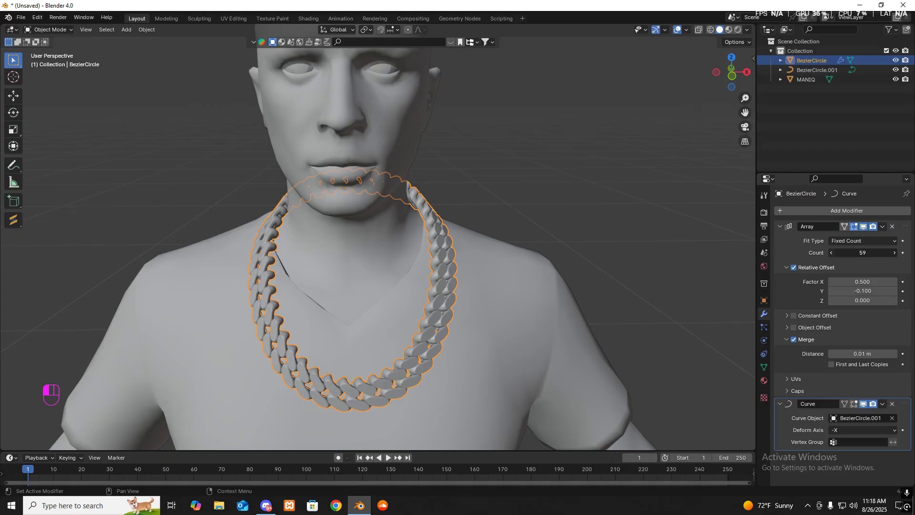
click(831, 253)
click(830, 253)
click(830, 253)
click(831, 253)
click(831, 253)
click(830, 253)
click(831, 253)
click(830, 253)
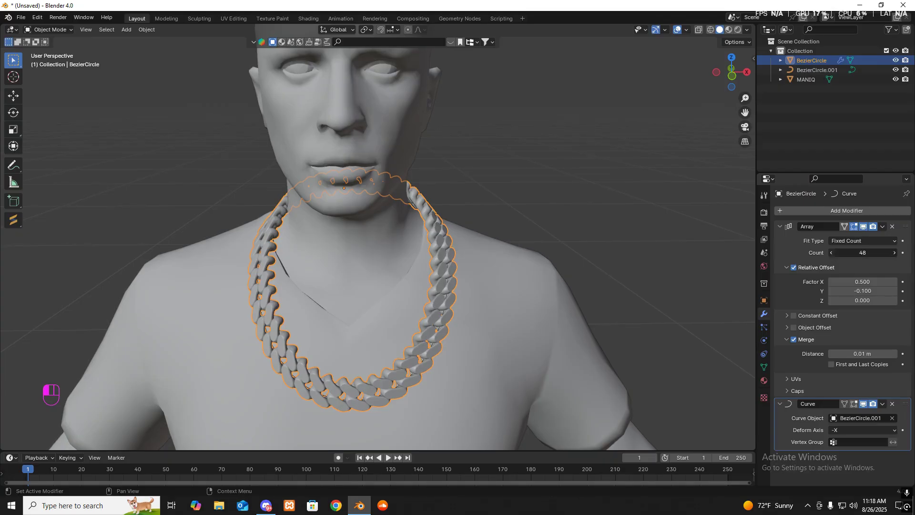
click(831, 253)
click(830, 253)
click(831, 253)
click(831, 253)
click(830, 253)
click(830, 253)
click(830, 253)
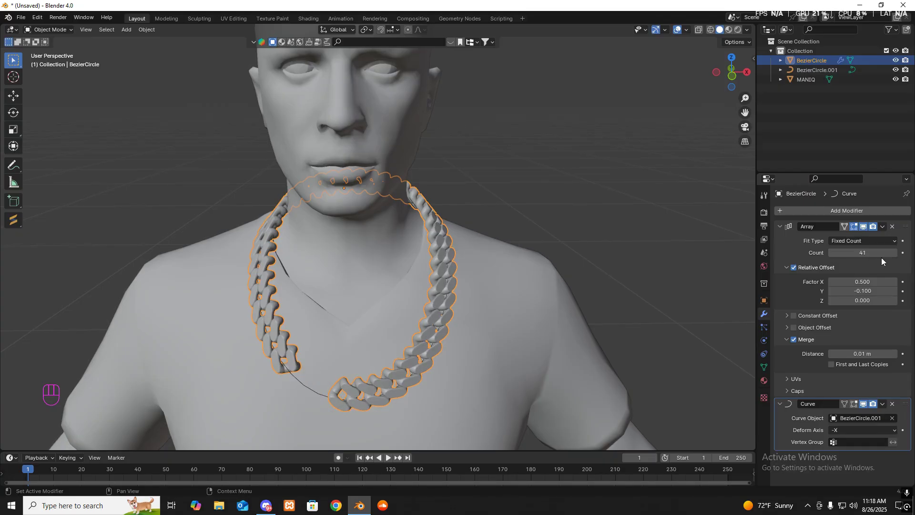
click(894, 253)
click(894, 253)
click(894, 253)
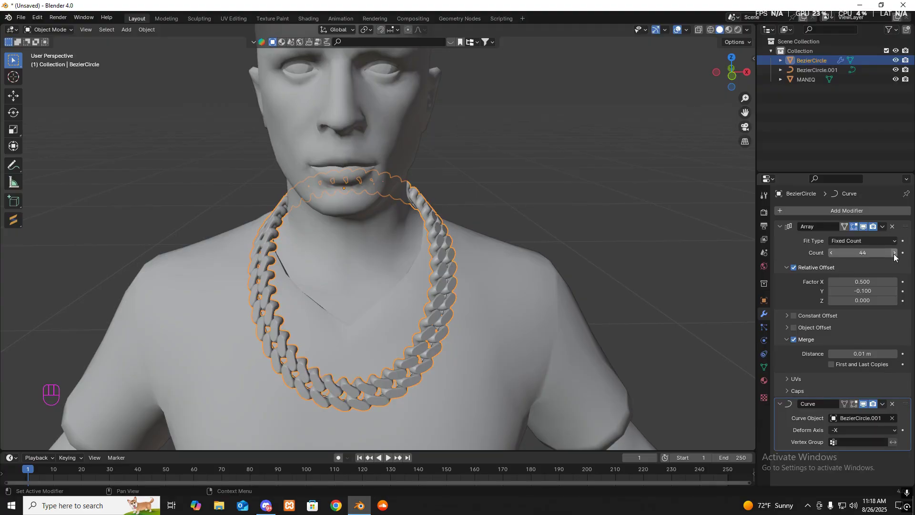
Move the chain and its guide curve together about 0.006 m along negative X to centre them on the neck
middle_drag(484, 210, 528, 204)
key(KP_1)
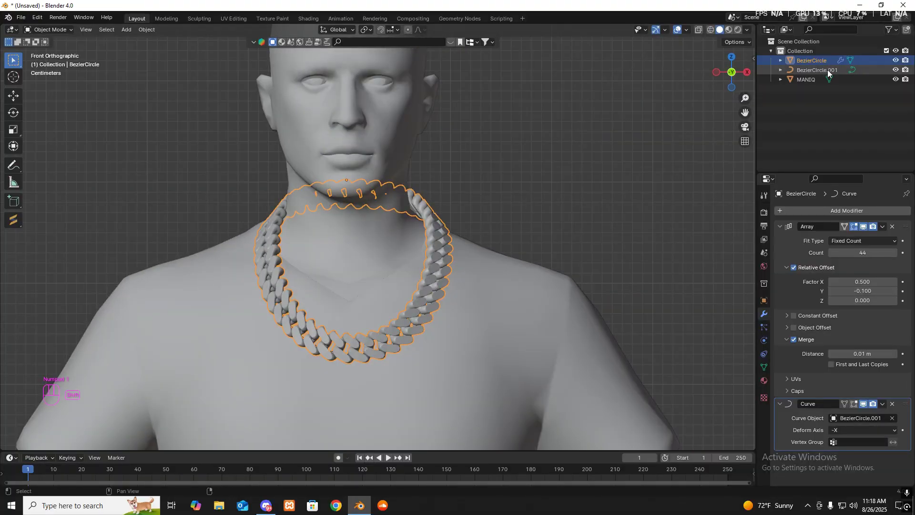
key(g)
key(x)
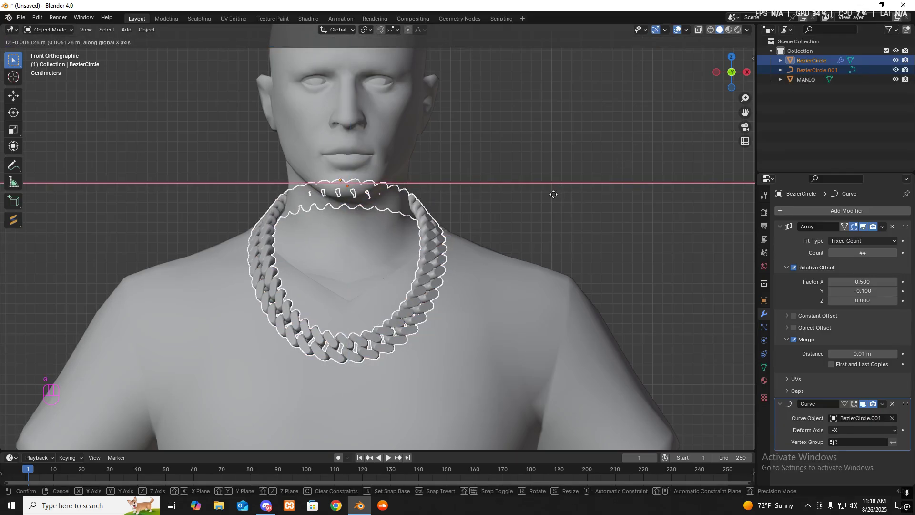
click(553, 195)
middle_drag(493, 204, 376, 212)
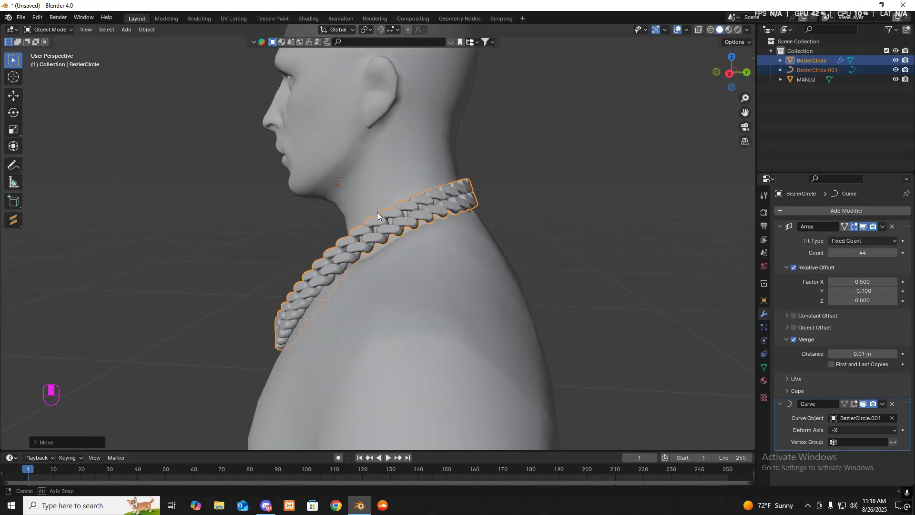
Edit the guide curve and tilt its front control point about 37° so the links lie flat on the chest
click(824, 70)
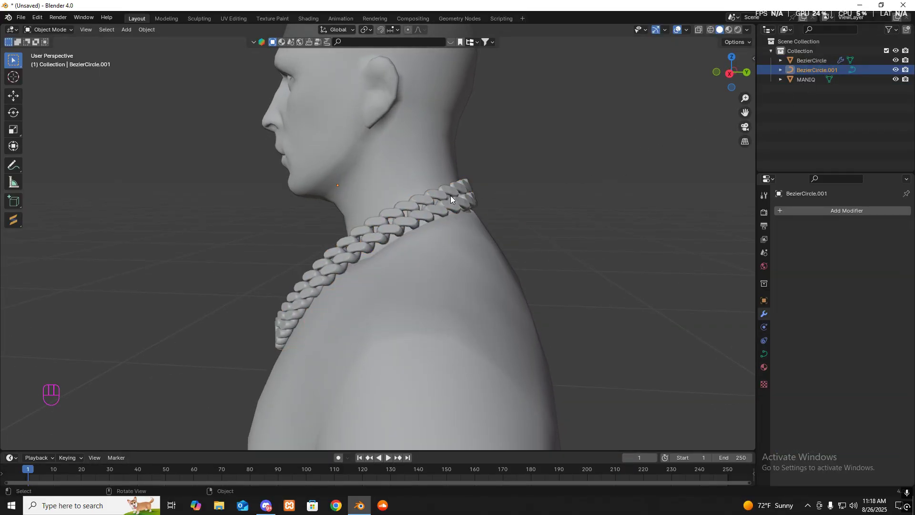
key(KP_3)
key(Tab)
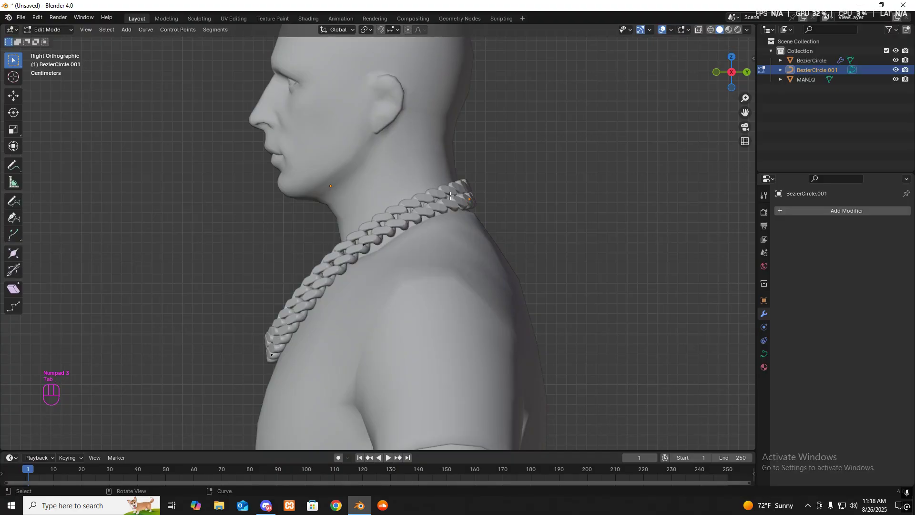
middle_drag(450, 196, 456, 244)
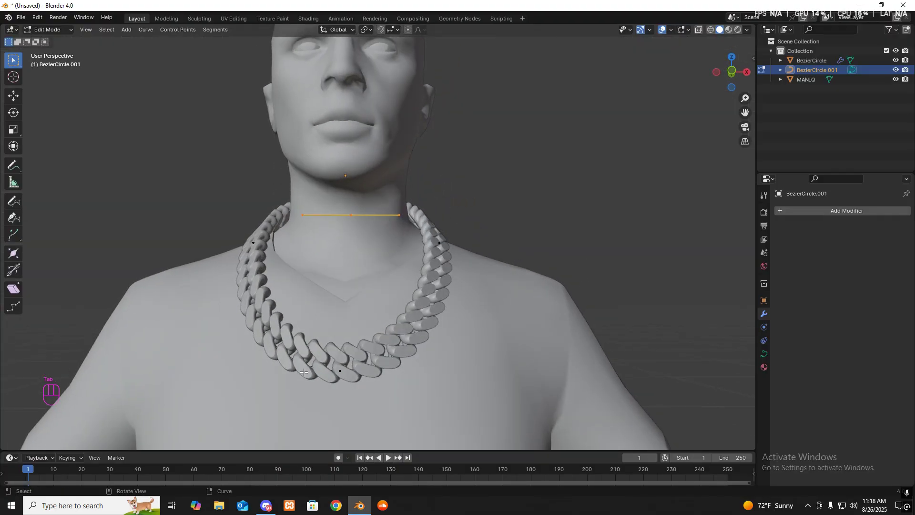
click(340, 370)
key(KP_3)
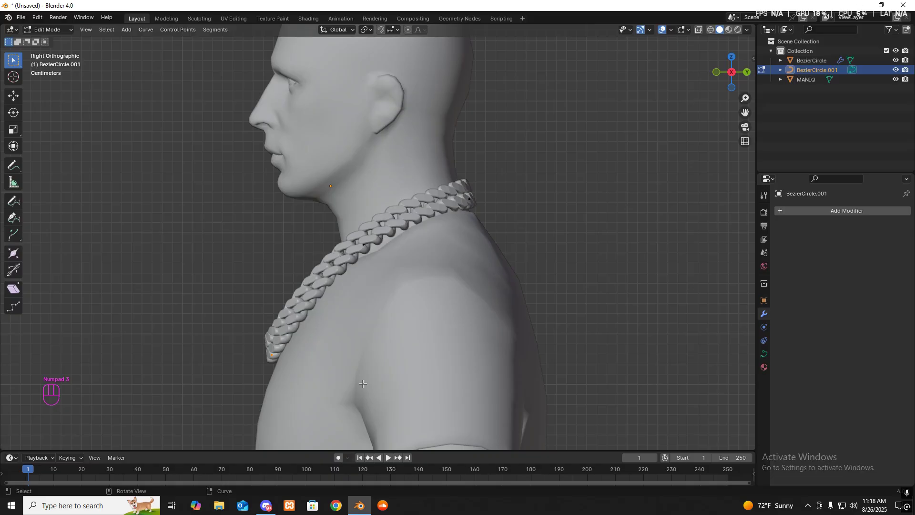
key(ctrl)
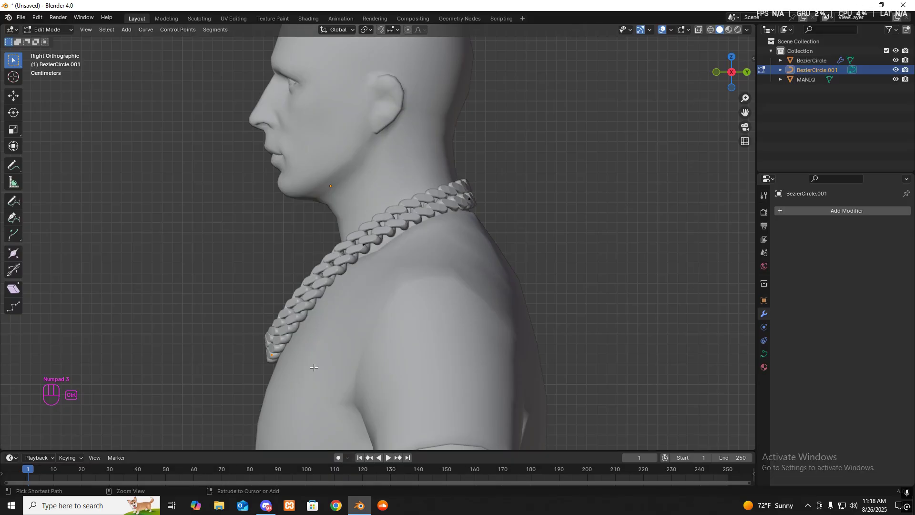
key(ctrl+r)
key(ctrl+t)
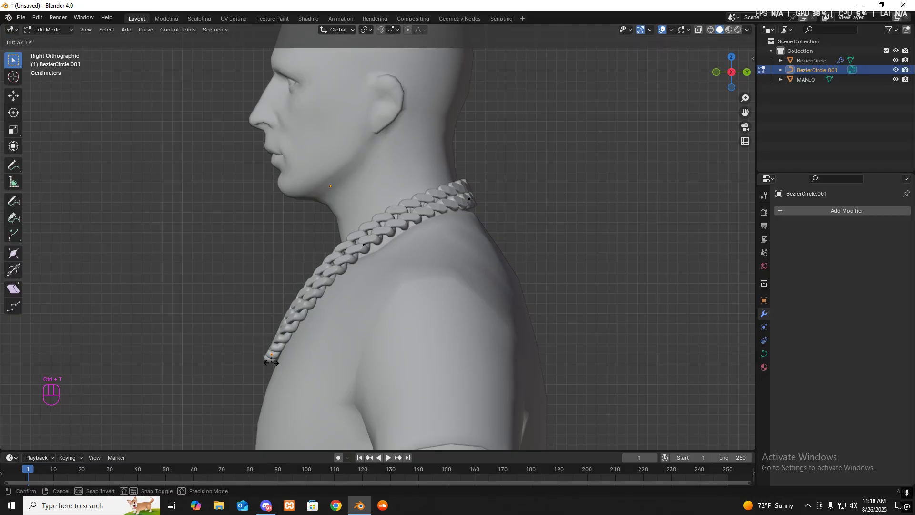
click(271, 362)
Select the guide curve's two side control points and tilt them about 12.5° to turn the links over the shoulders
middle_drag(271, 362, 421, 352)
key(KP_1)
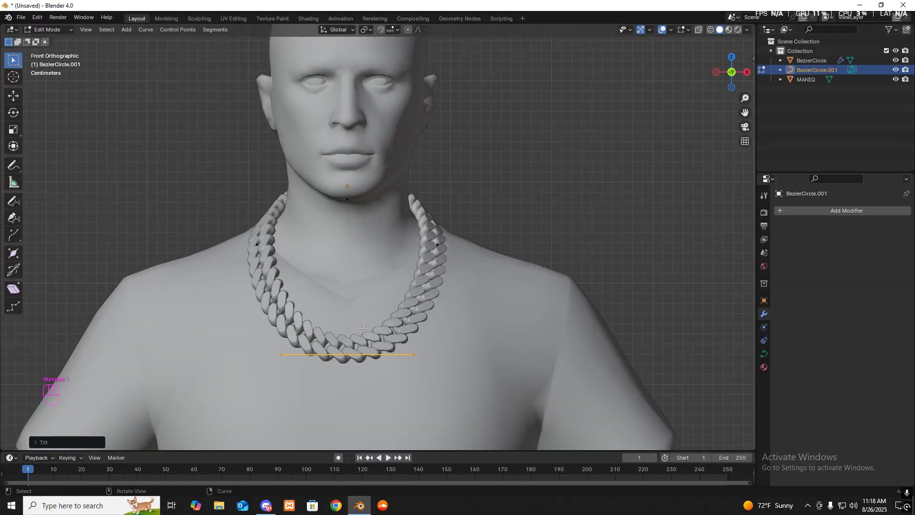
click(257, 244)
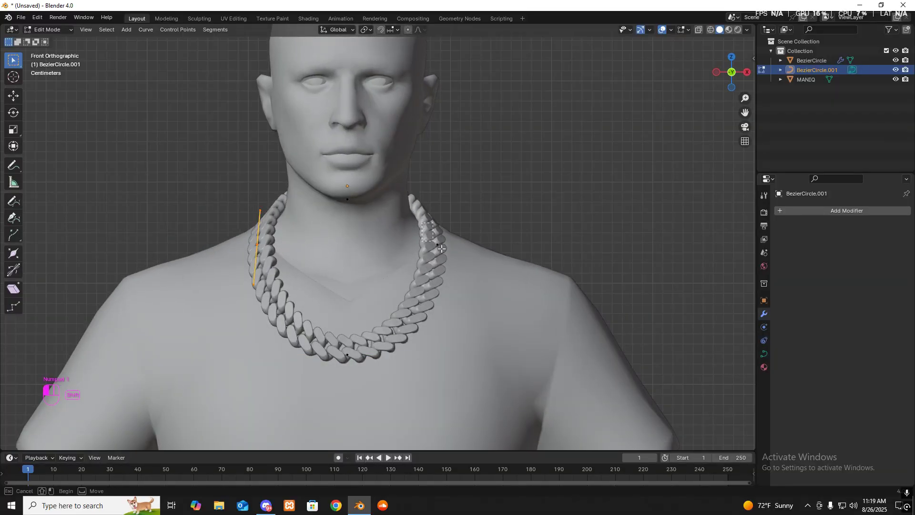
shift+click(437, 245)
middle_drag(452, 256, 423, 253)
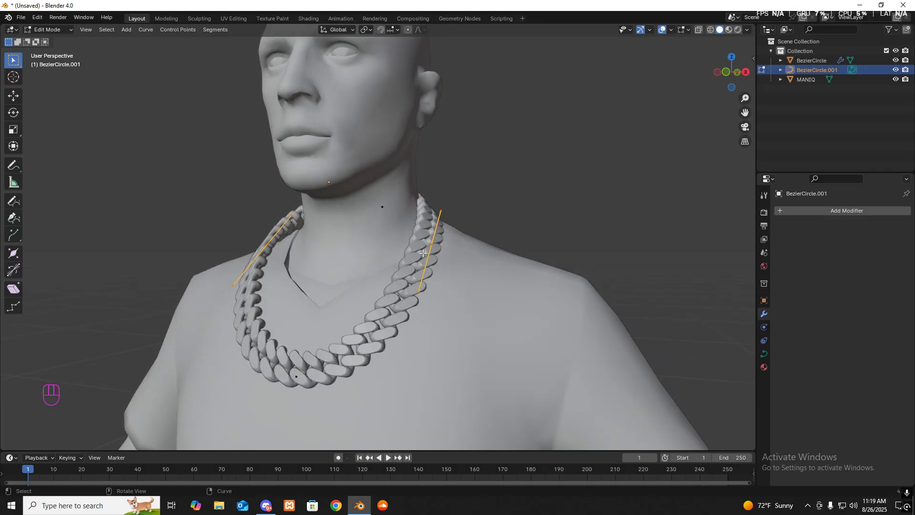
key(KP_1)
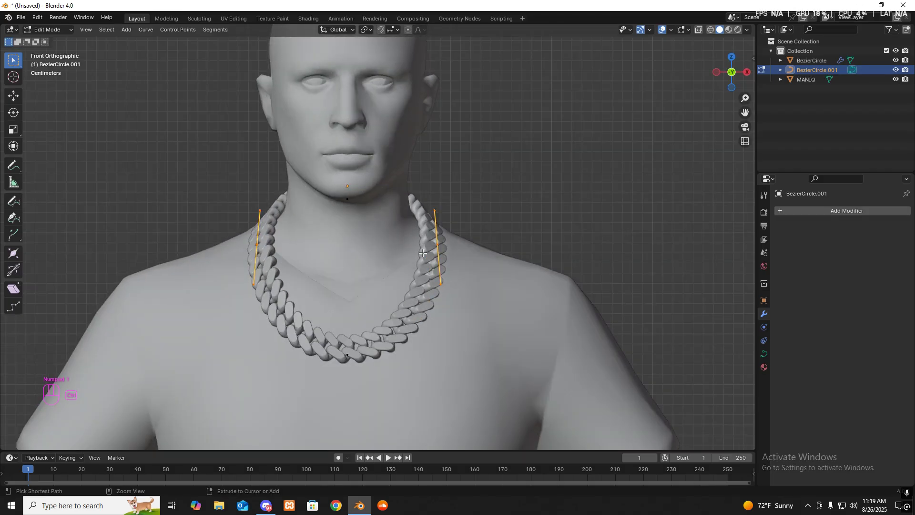
key(ctrl+t)
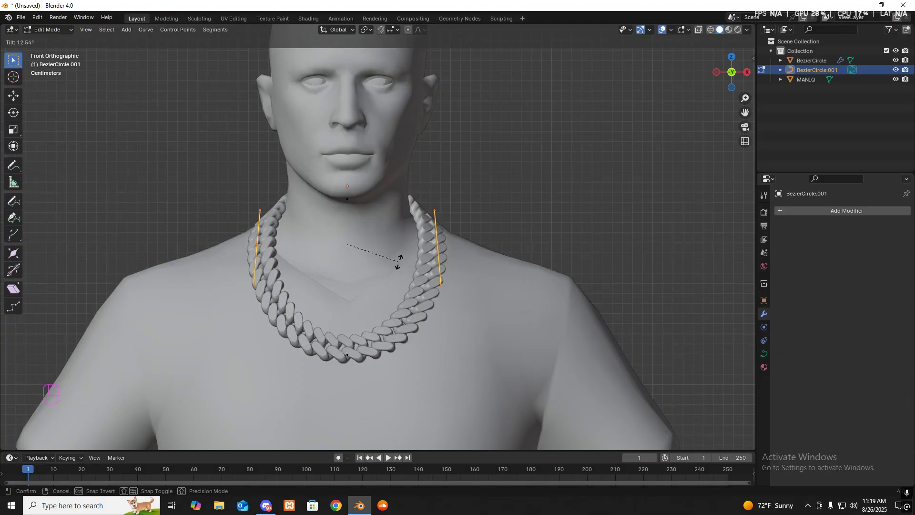
click(396, 261)
Move the front handles of both side control points about 0.012 m along negative Y and 0.006 m up
middle_drag(396, 262, 371, 254)
key(KP_3)
drag(296, 285, 316, 301)
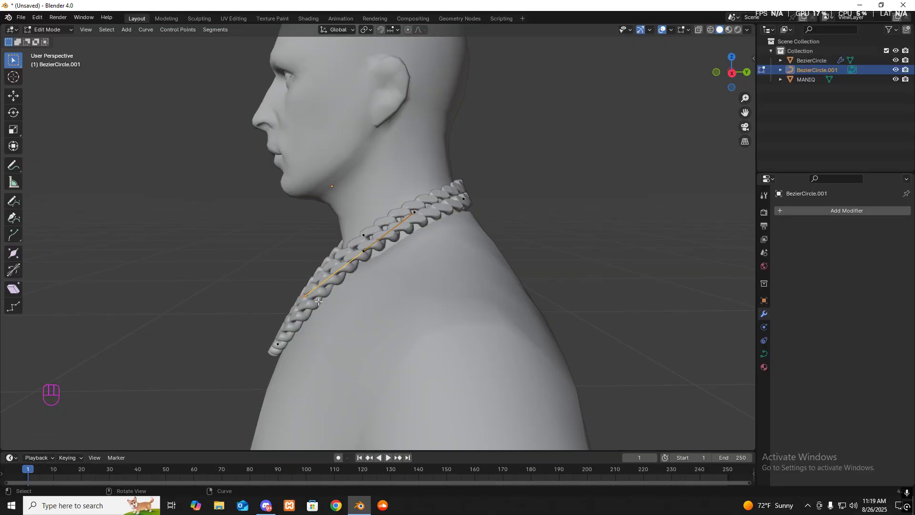
shift+drag(314, 233, 344, 268)
middle_drag(348, 262, 359, 257)
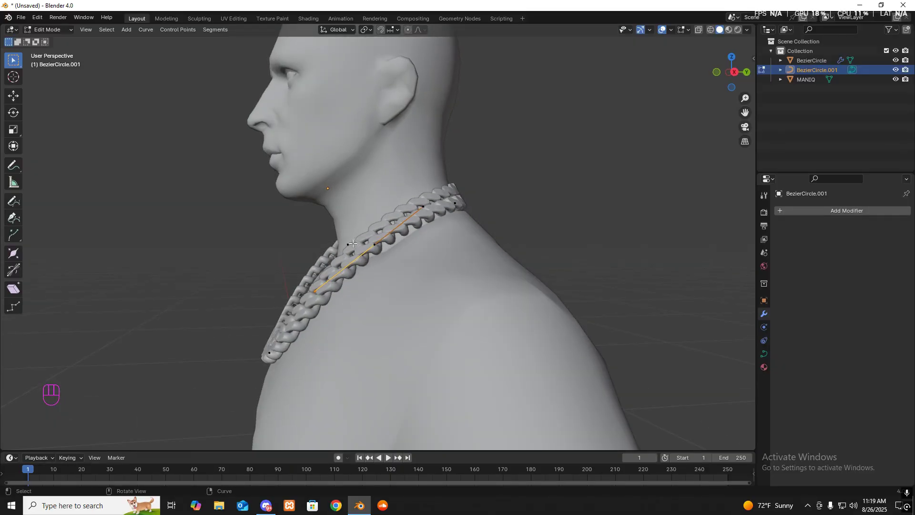
shift+drag(335, 234, 289, 278)
ctrl+drag(329, 221, 370, 253)
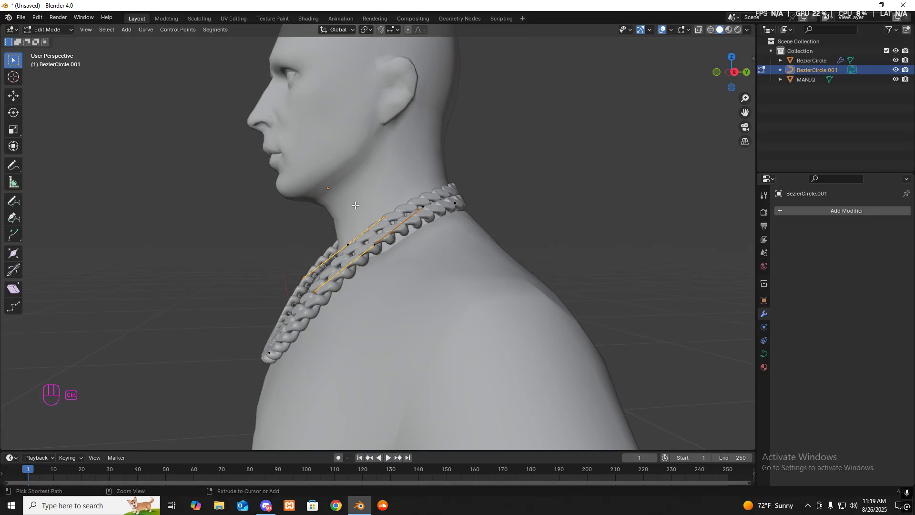
middle_drag(370, 252, 375, 232)
key(KP_3)
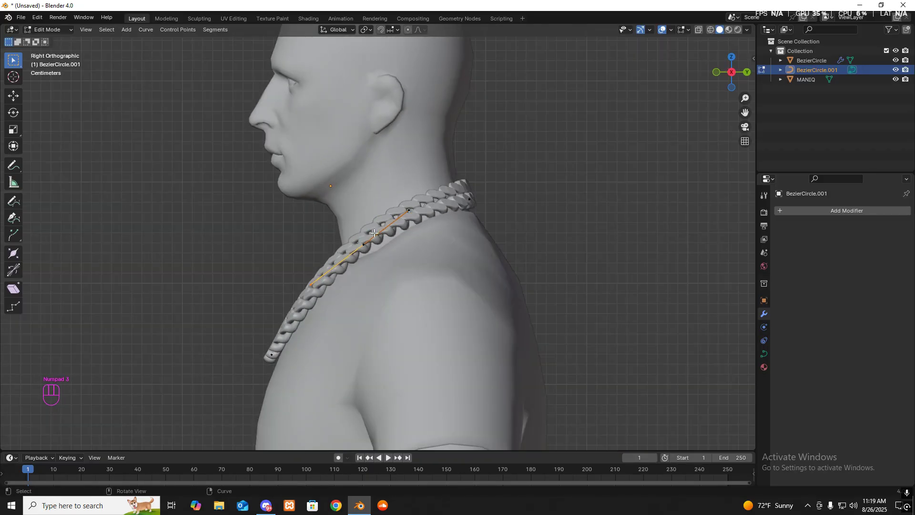
key(g)
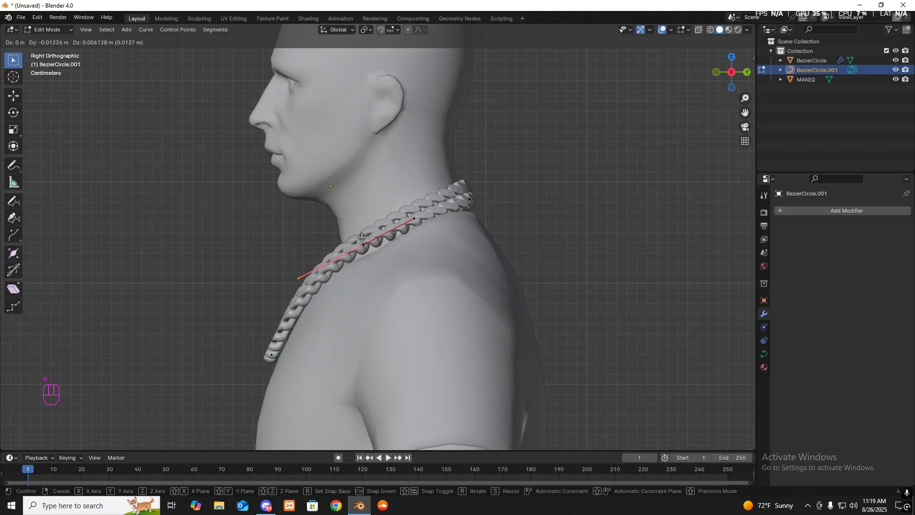
click(366, 237)
Lower both side control points along the Z axis so the chain sits closer to the shoulders
middle_drag(366, 236, 391, 238)
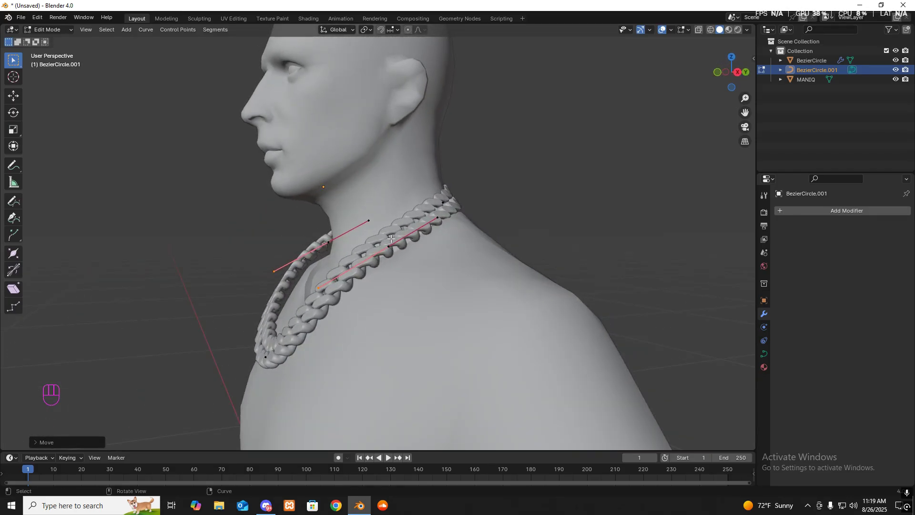
shift+click(329, 242)
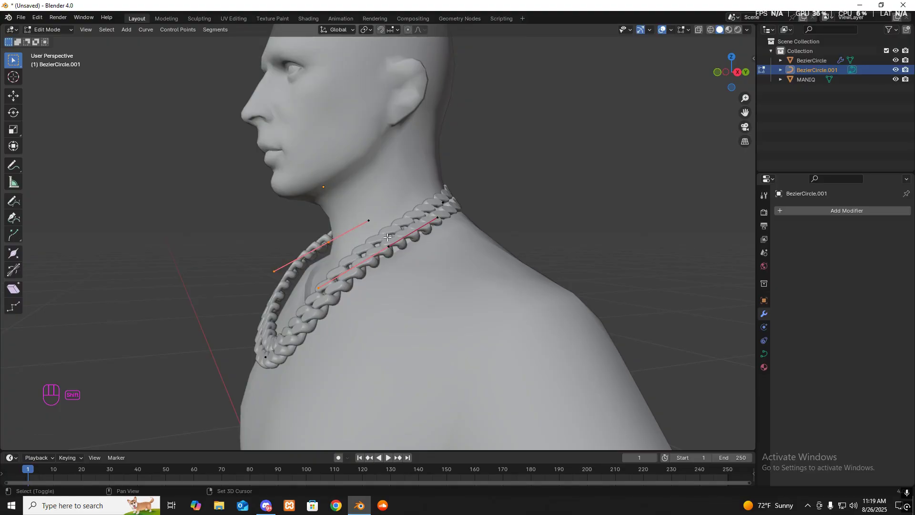
key(KP_3)
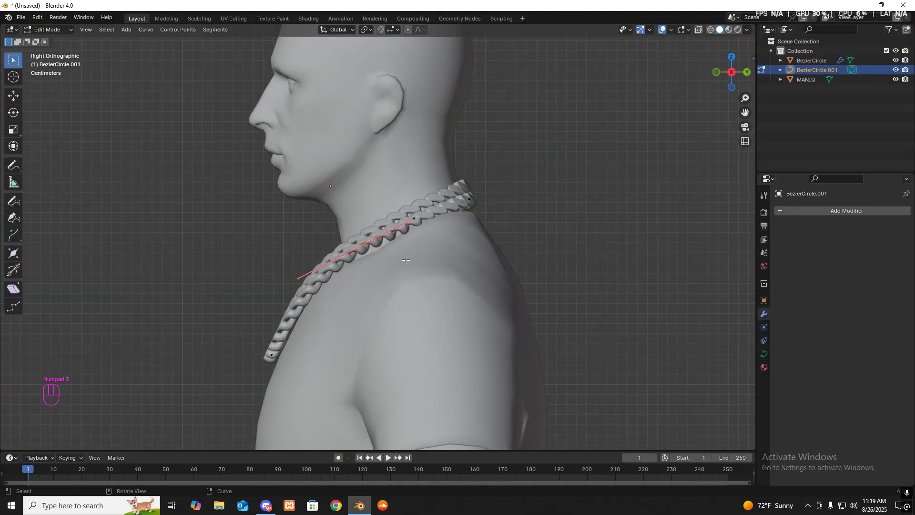
key(g)
middle_drag(404, 259, 406, 262)
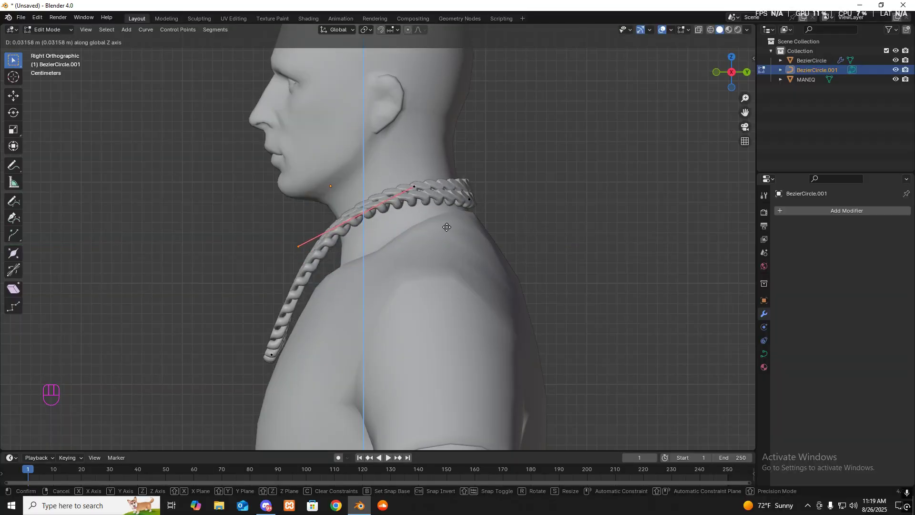
click(486, 258)
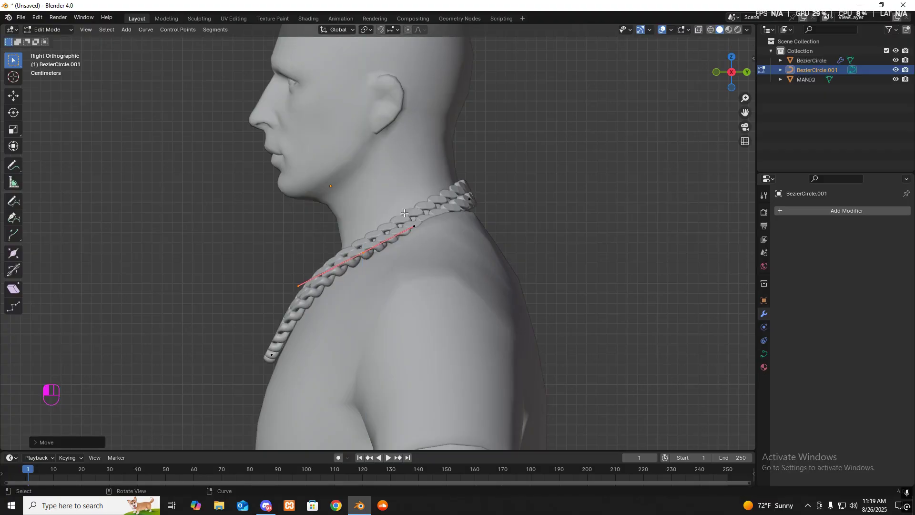
Try to rotate the rear handles of the side control points about -7° and then tilt them
middle_drag(404, 213, 459, 227)
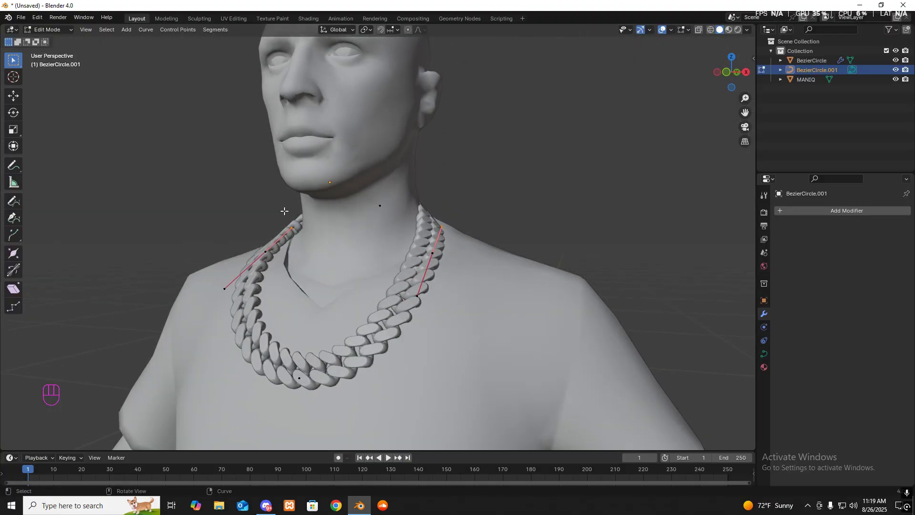
key(KP_3)
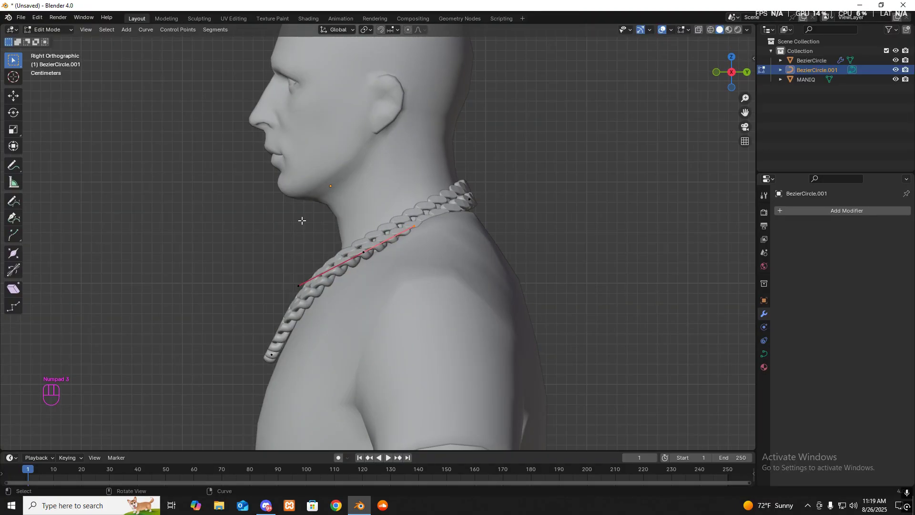
key(r)
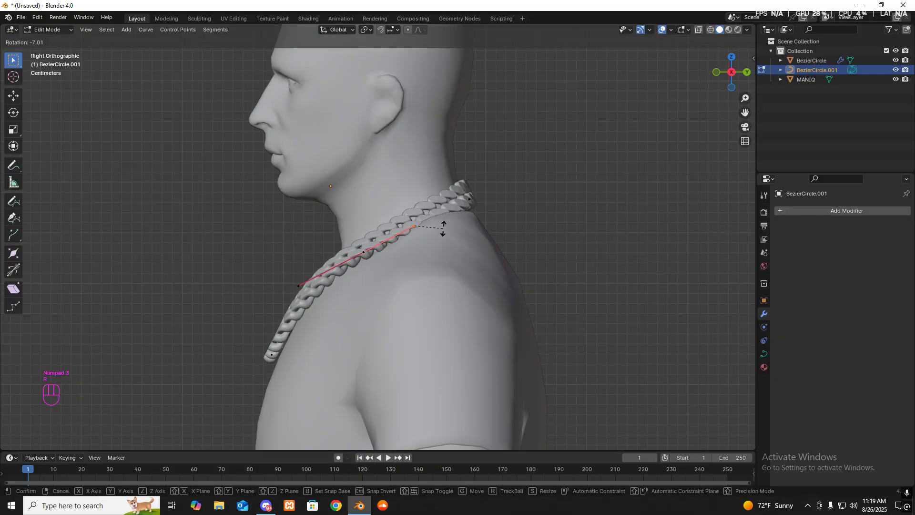
click(443, 228)
key(ctrl+t)
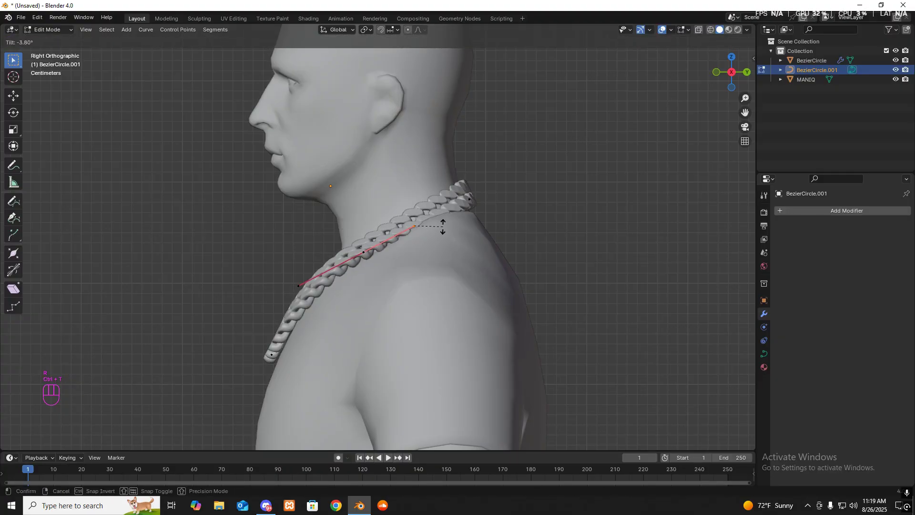
click(447, 251)
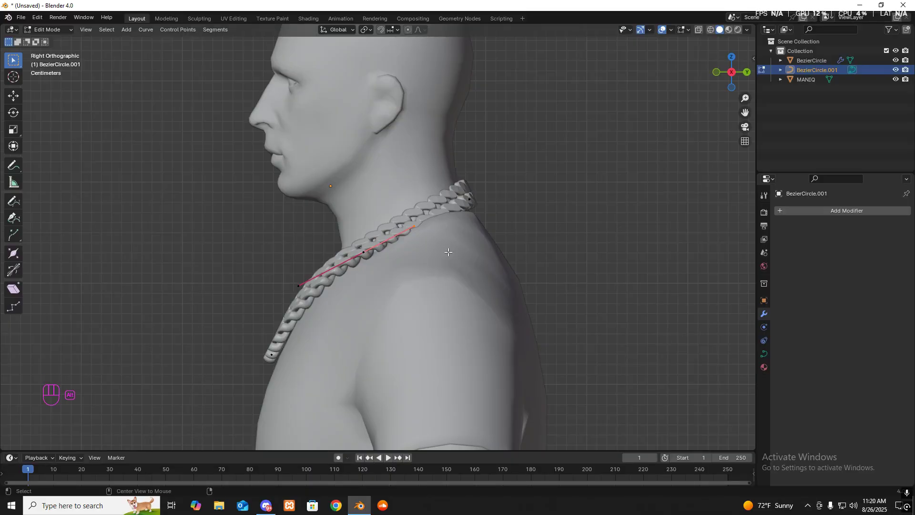
Try clearing the tilt with the side points' rear handles selected, undo it, and try tilting those handles about 13° instead
key(alt+t)
right_click(448, 245)
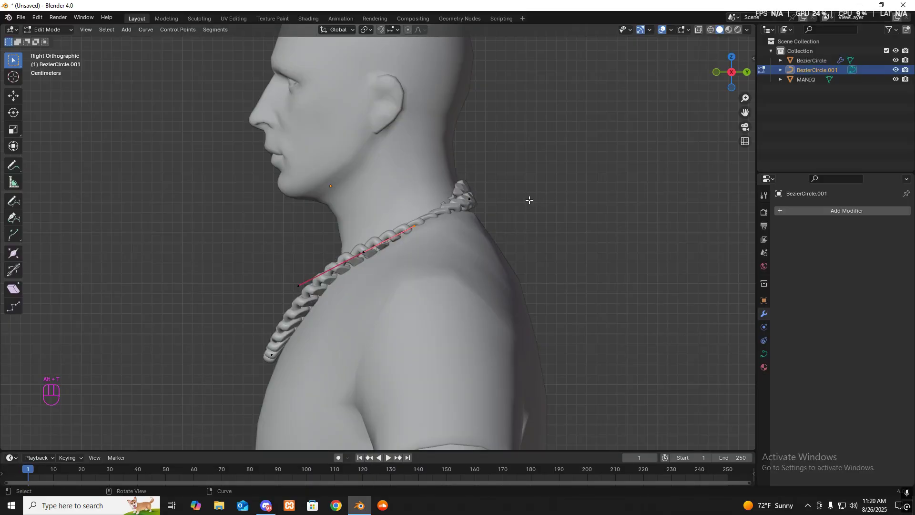
key(ctrl+z)
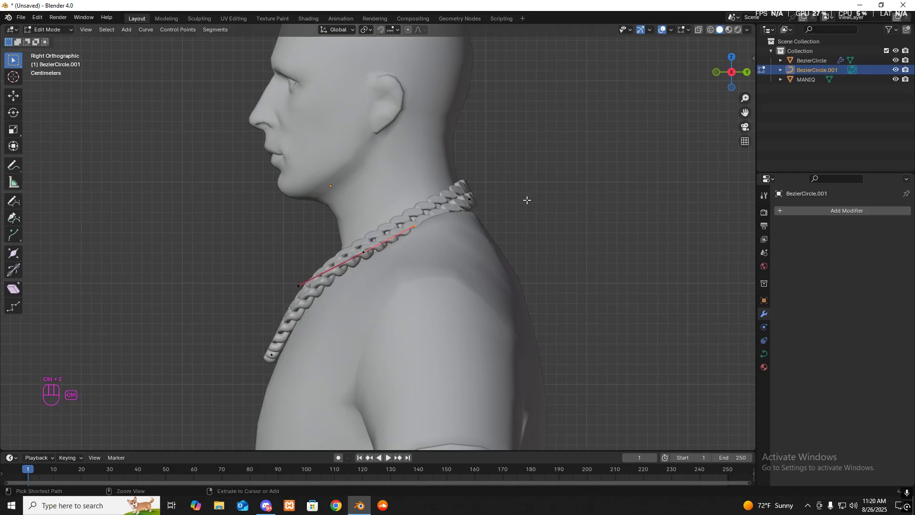
key(ctrl+t)
click(468, 262)
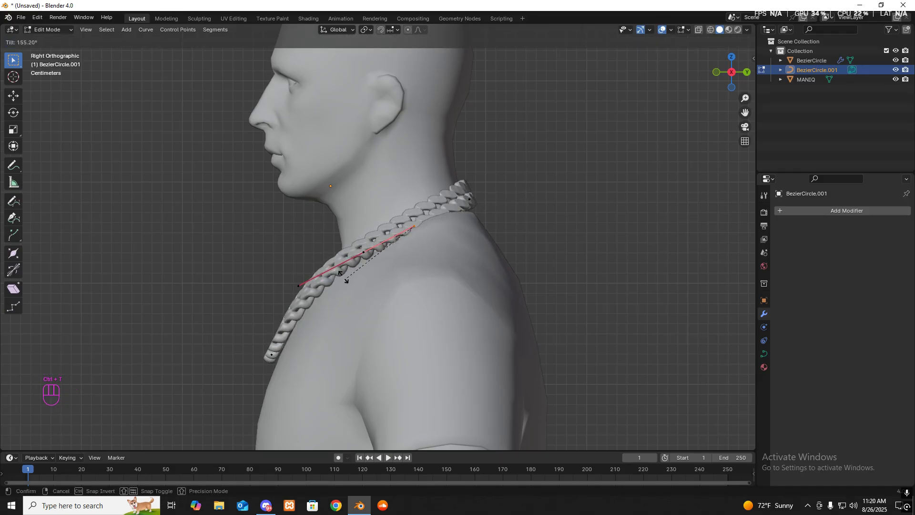
right_click(417, 246)
middle_drag(527, 184, 644, 183)
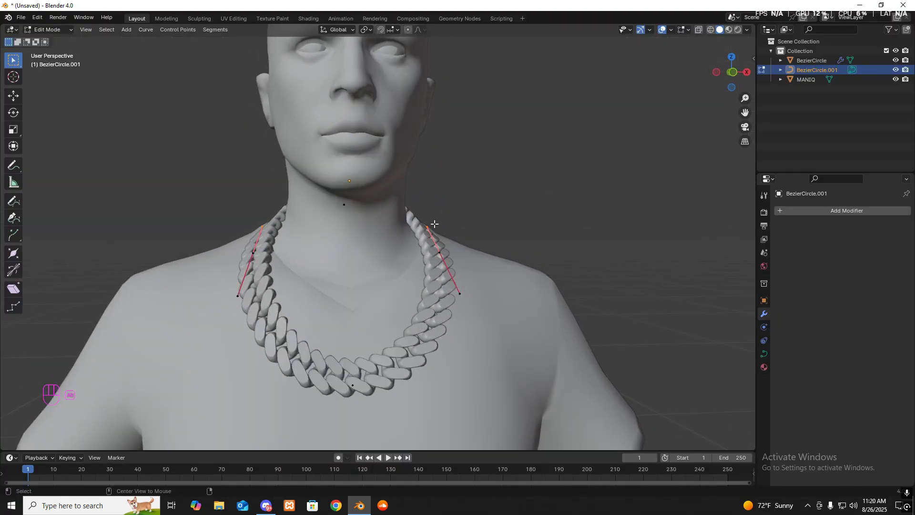
key(alt+t)
right_click(417, 228)
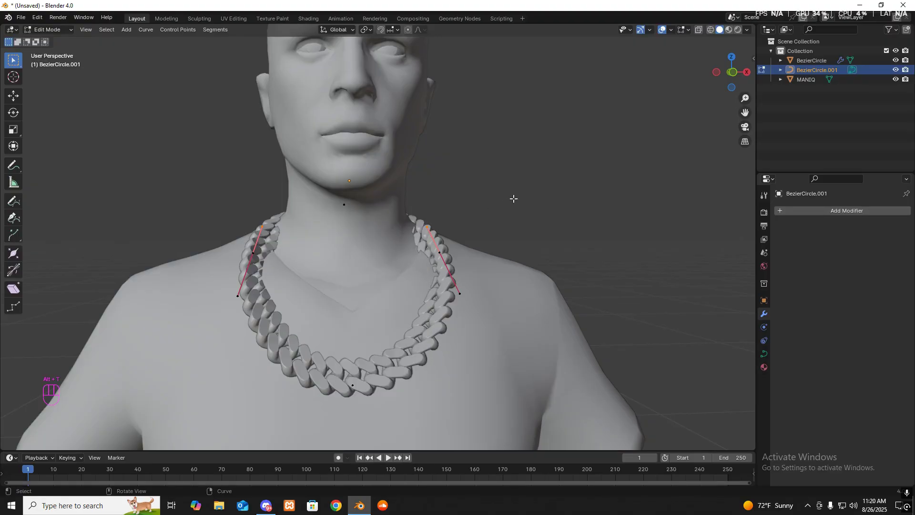
key(ctrl+z)
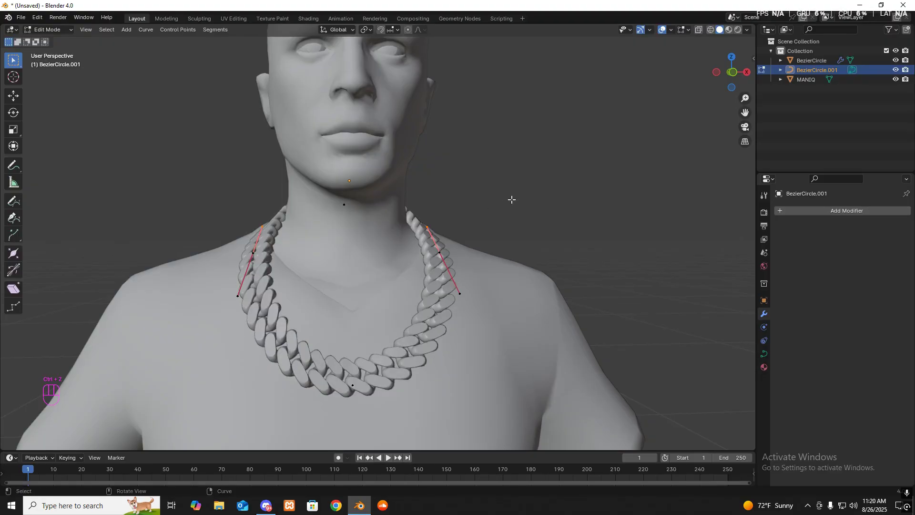
key(ctrl+t)
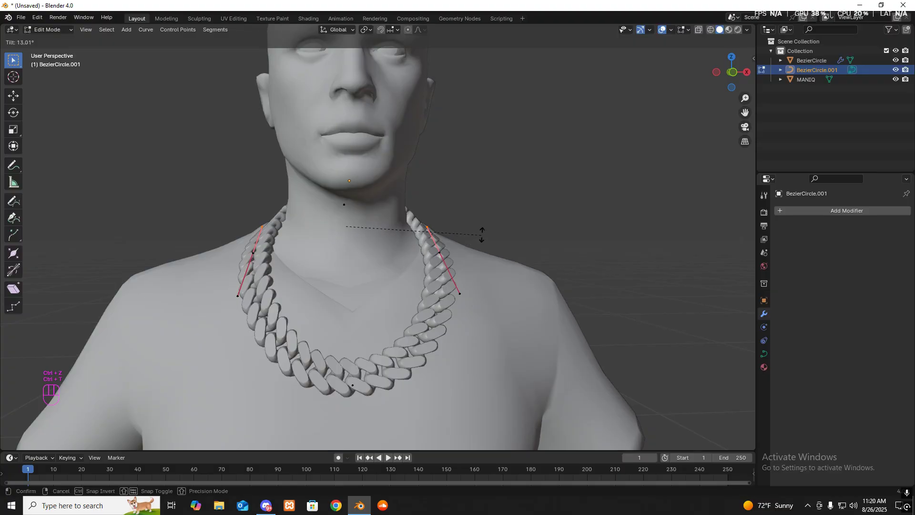
click(481, 234)
Select the guide curve's two side control points themselves and tilt them about -17.6°
click(438, 252)
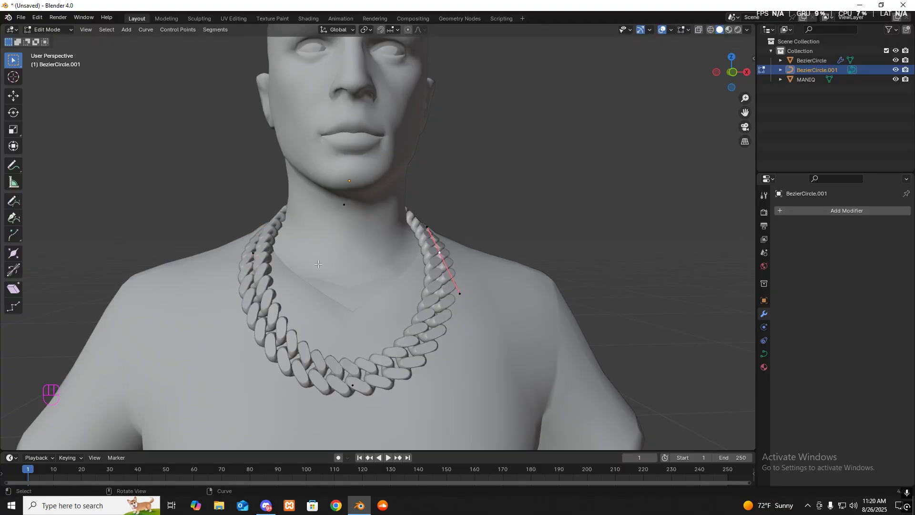
shift+click(252, 257)
key(ctrl+t)
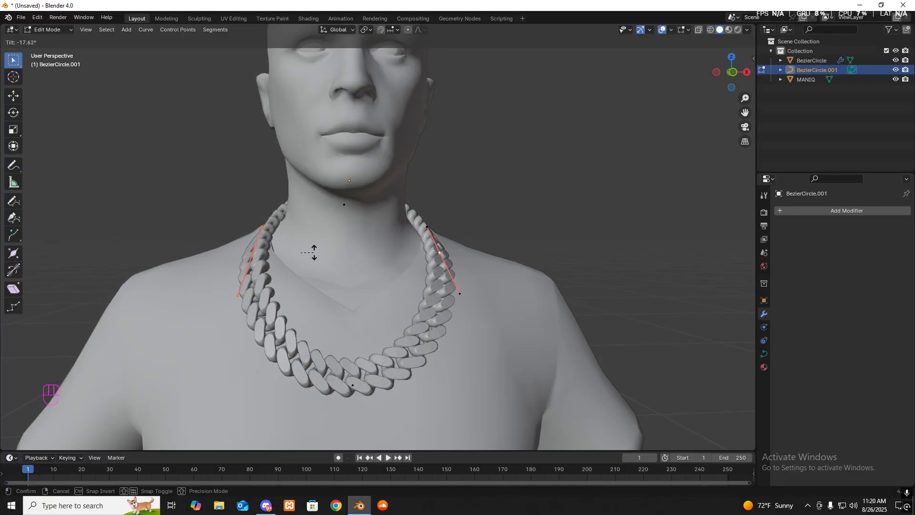
click(313, 253)
Select all the guide curve's points, add the chain to the selection, and raise the curve about 0.0014 m along Z
middle_drag(313, 253, 397, 234)
key(KP_3)
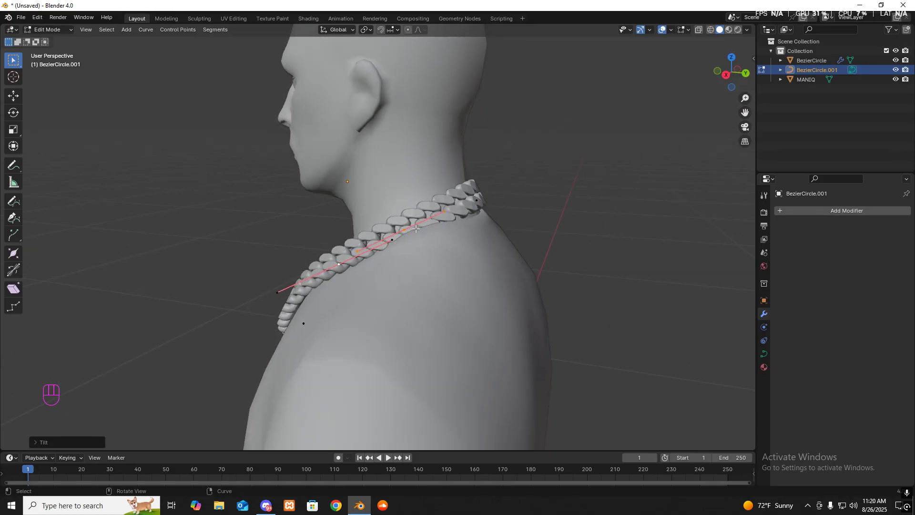
key(a)
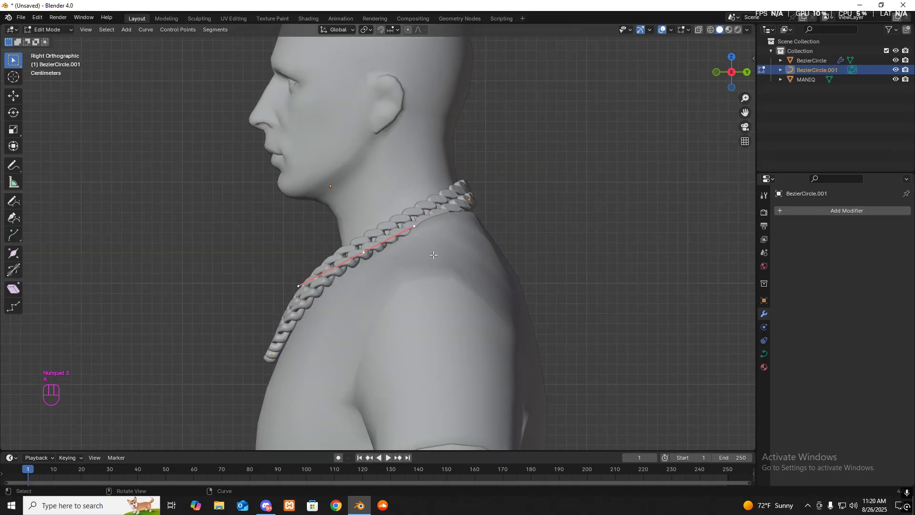
ctrl+click(822, 58)
key(g)
key(y)
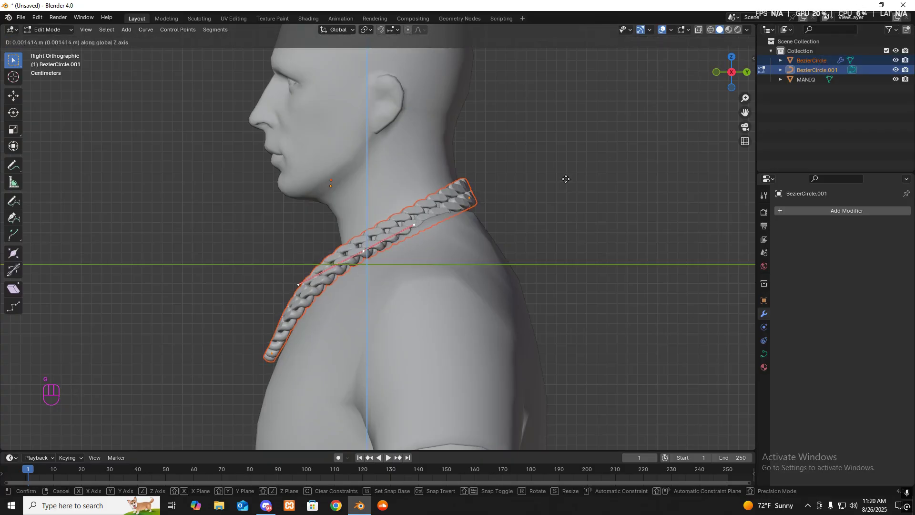
key(z)
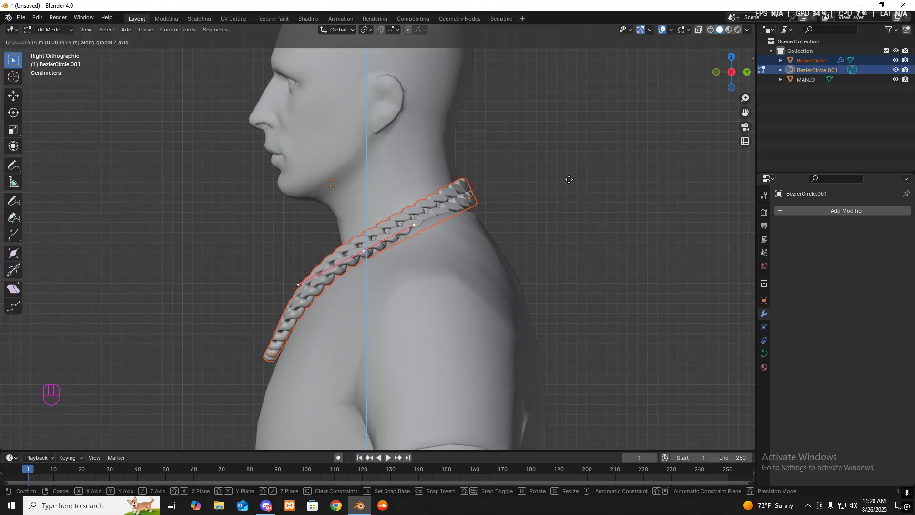
click(568, 179)
Move the guide curve's rear control point slightly down and backward at the nape of the mannequin's neck
click(511, 215)
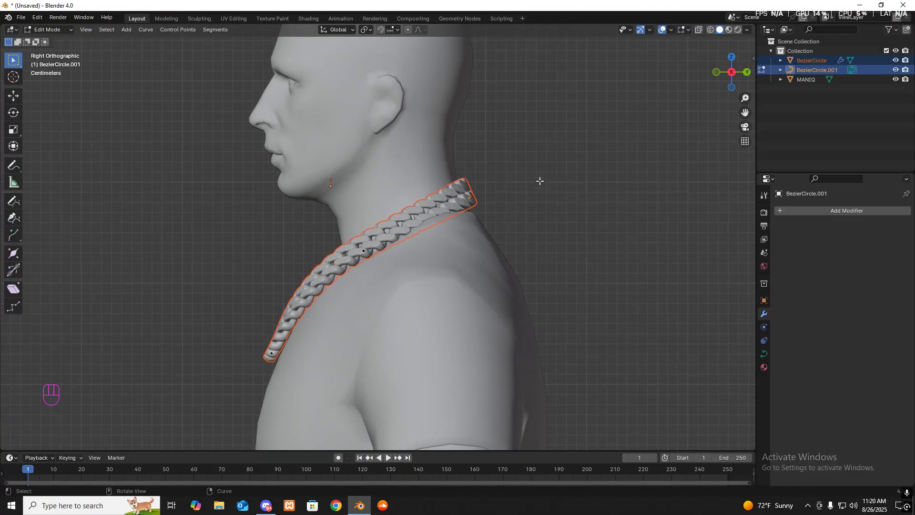
key(g)
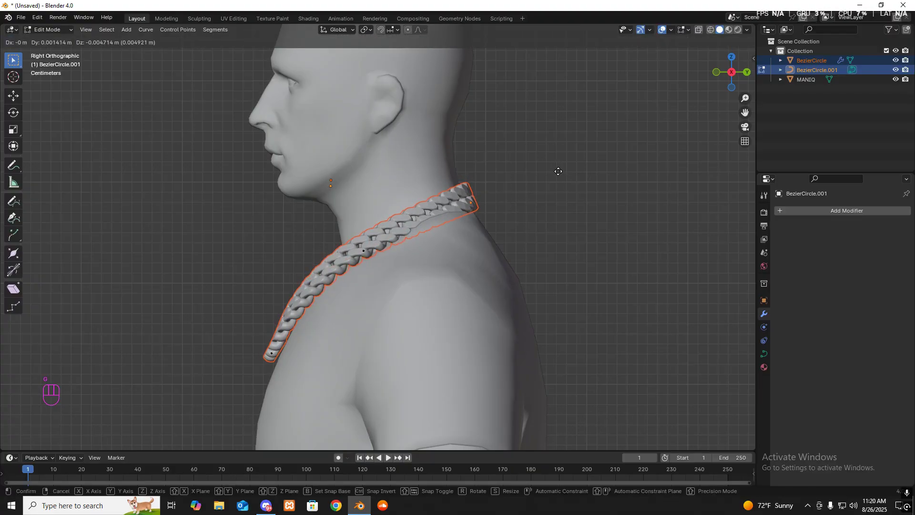
click(559, 175)
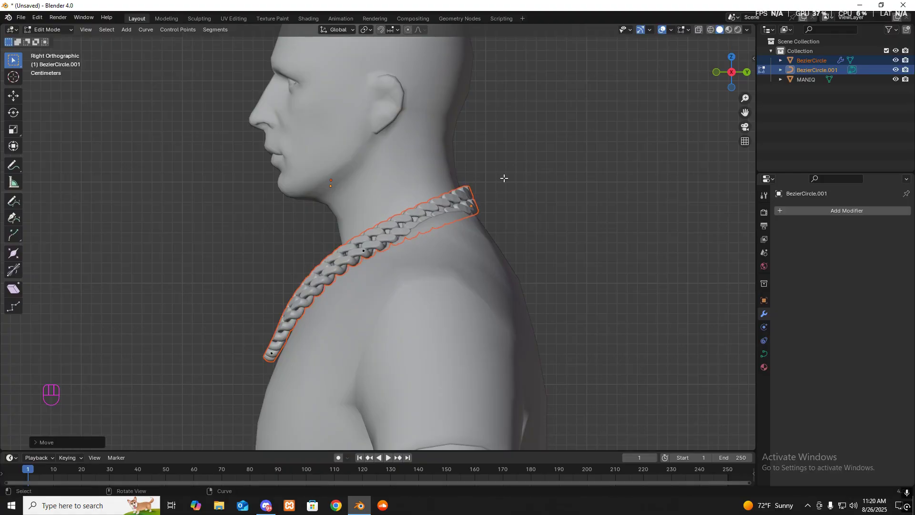
Finish editing the guide curve and return to Object Mode
middle_drag(505, 178, 295, 265)
click(818, 69)
click(810, 60)
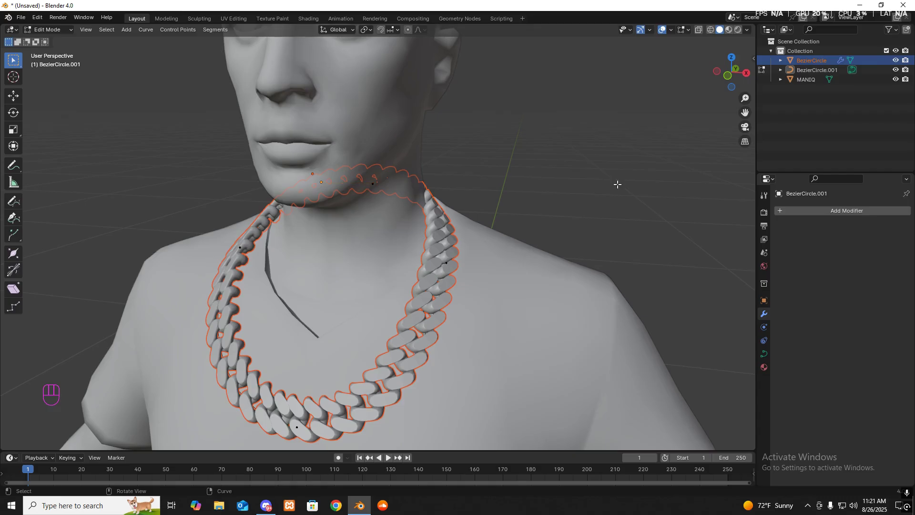
click(901, 114)
click(812, 61)
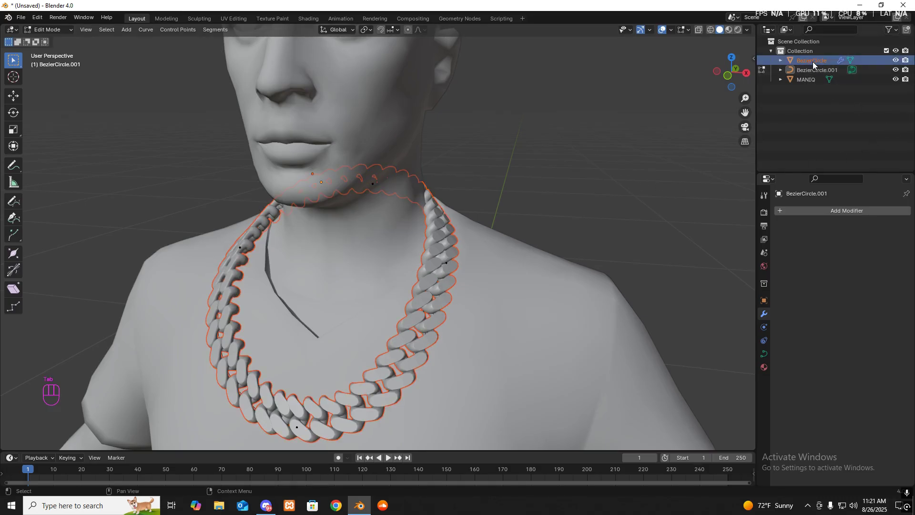
key(Tab)
key(Tab)
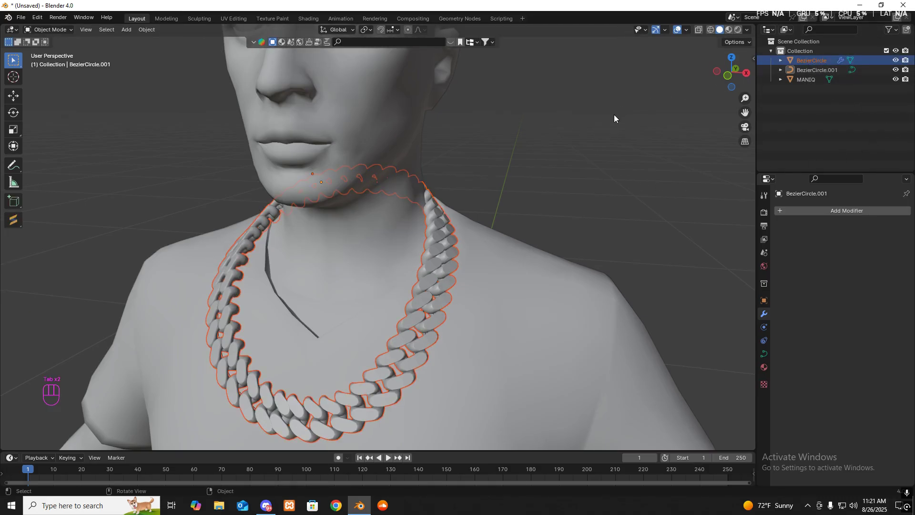
Select the BezierCircle chain and apply its Array modifier, followed by its Curve modifier
click(811, 60)
click(882, 227)
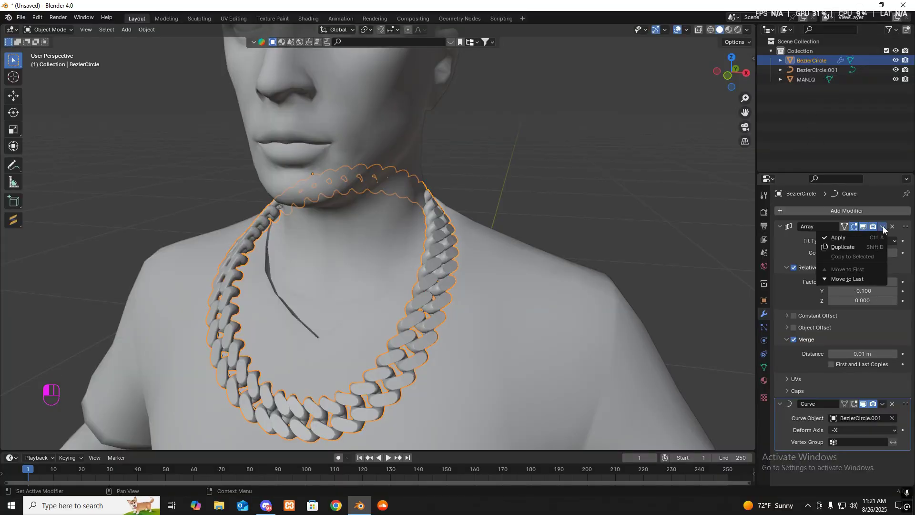
click(865, 239)
click(882, 226)
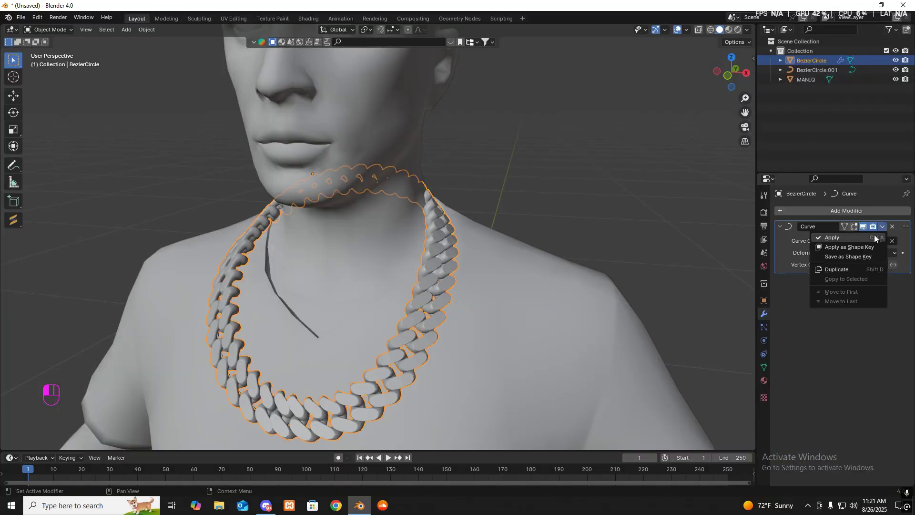
click(868, 237)
Delete the guide curve BezierCircle.001 and select the remaining chain to view it around the mannequin's neck
click(810, 69)
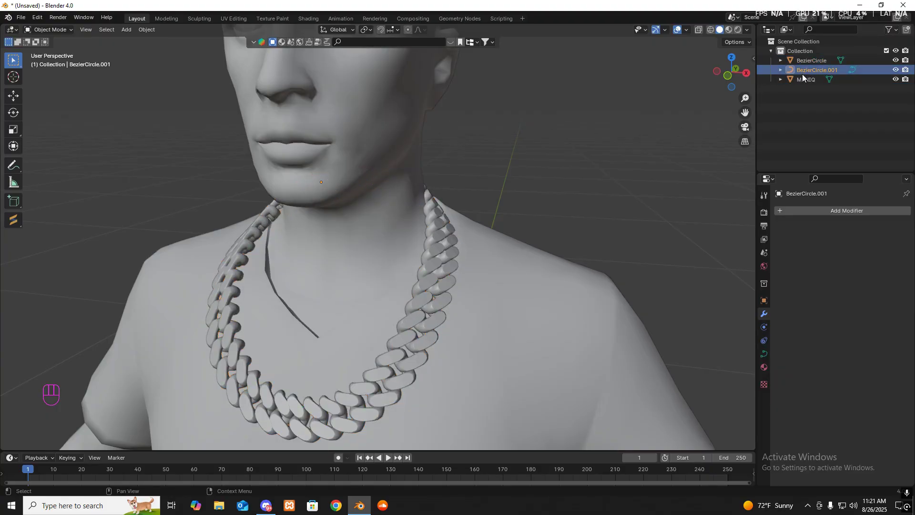
key(x)
click(807, 61)
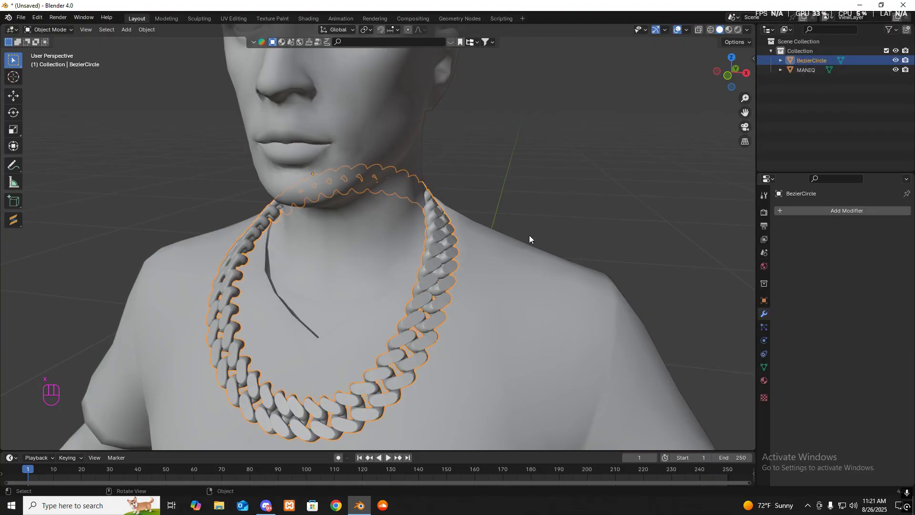
middle_drag(456, 250, 231, 199)
key(KP_1)
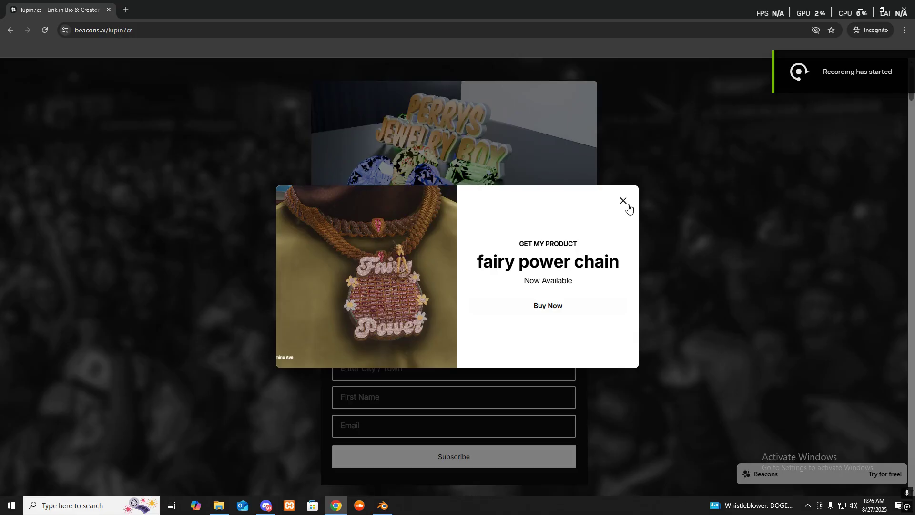
On the Beacons page in the browser, dismiss the fairy power chain promotion and look through the newsletter, video and merch listings
click(622, 202)
scroll(574, 225, down, 5)
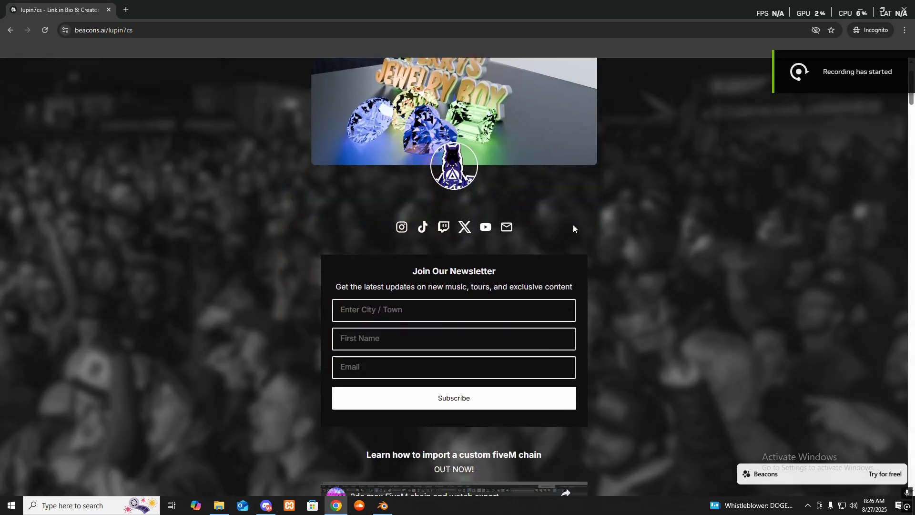
scroll(573, 229, down, 6)
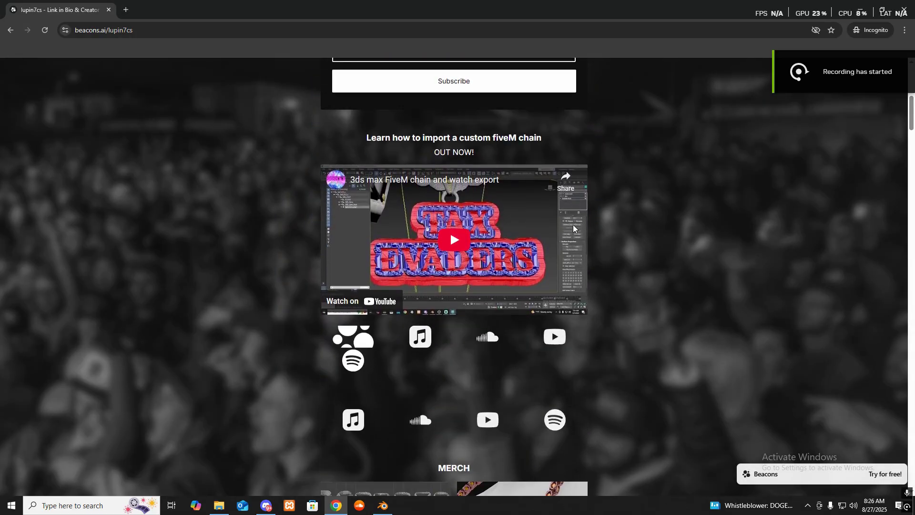
scroll(573, 226, down, 6)
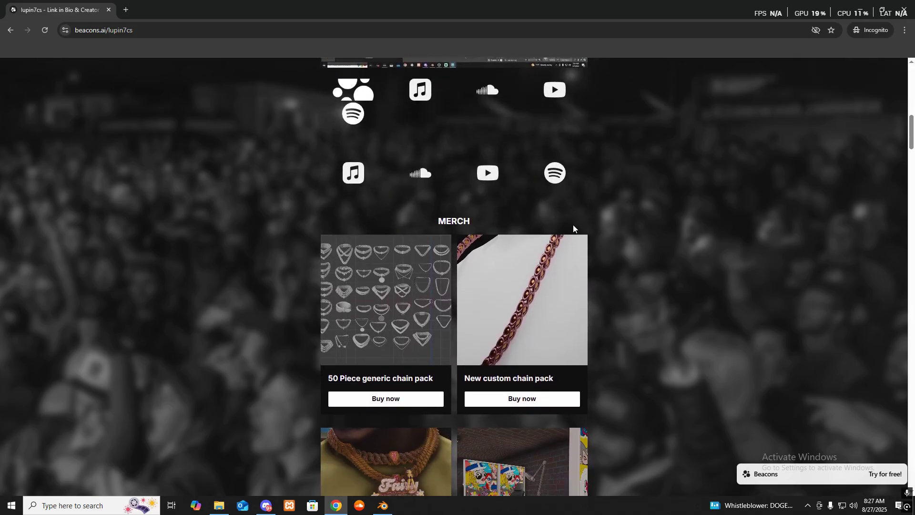
scroll(573, 225, down, 5)
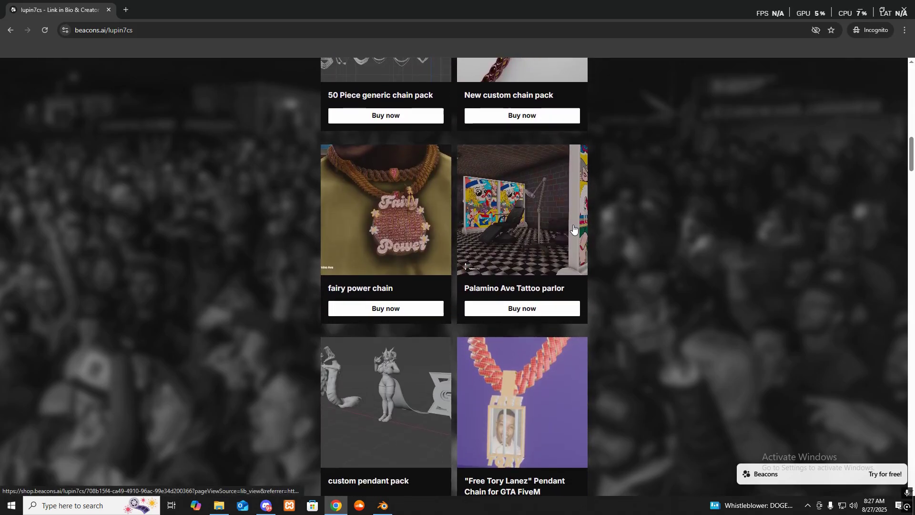
scroll(573, 230, down, 7)
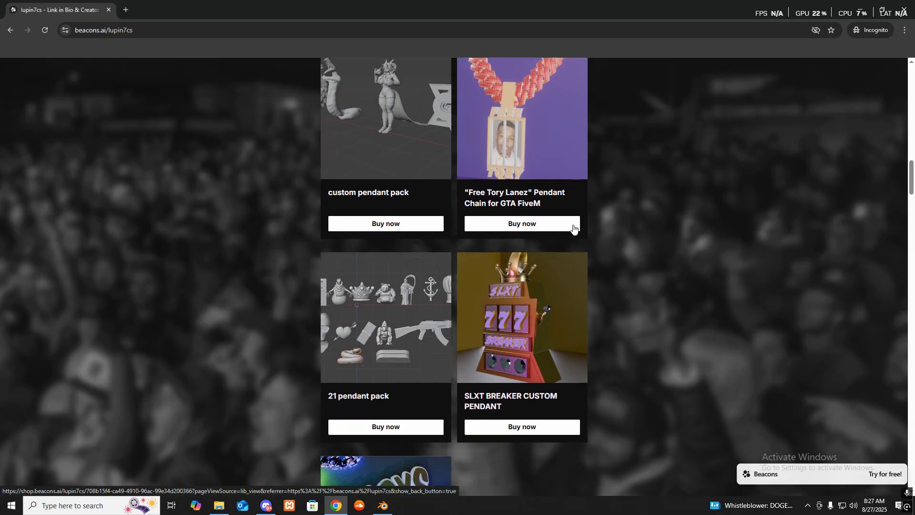
scroll(573, 229, up, 9)
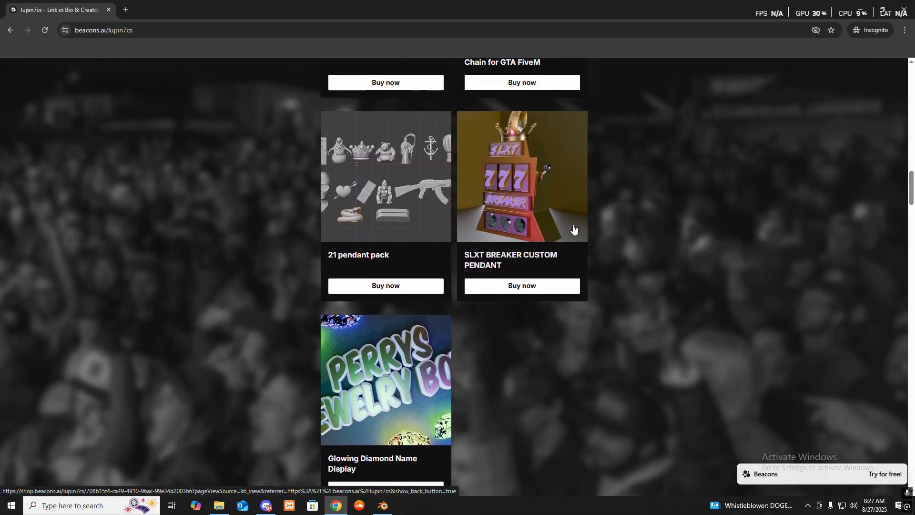
scroll(574, 229, up, 8)
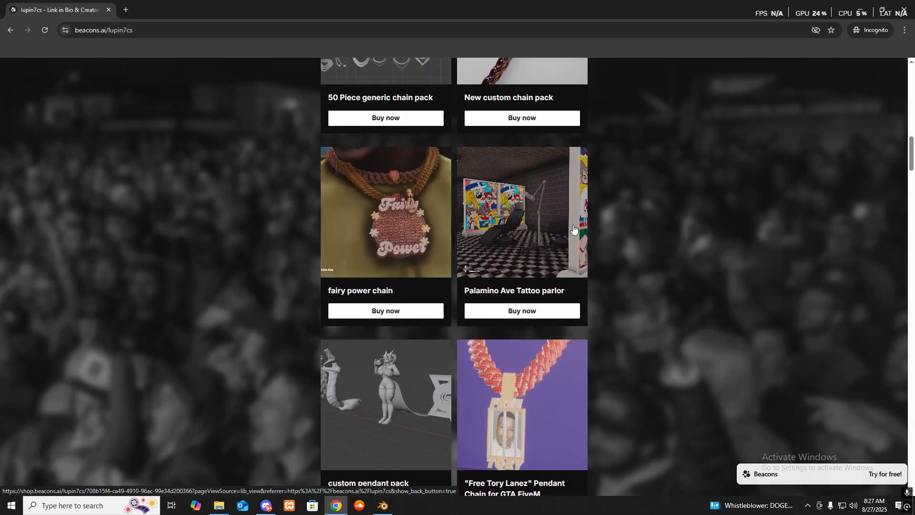
scroll(573, 229, up, 12)
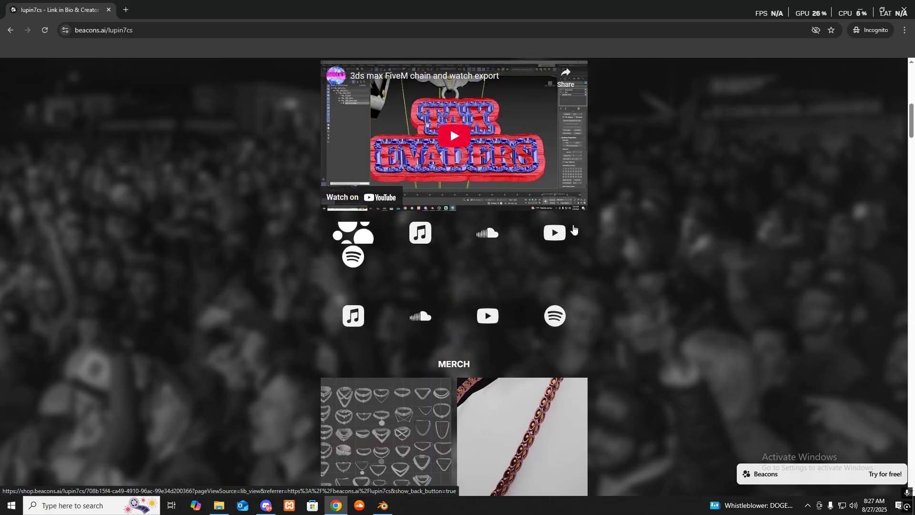
scroll(574, 229, up, 1)
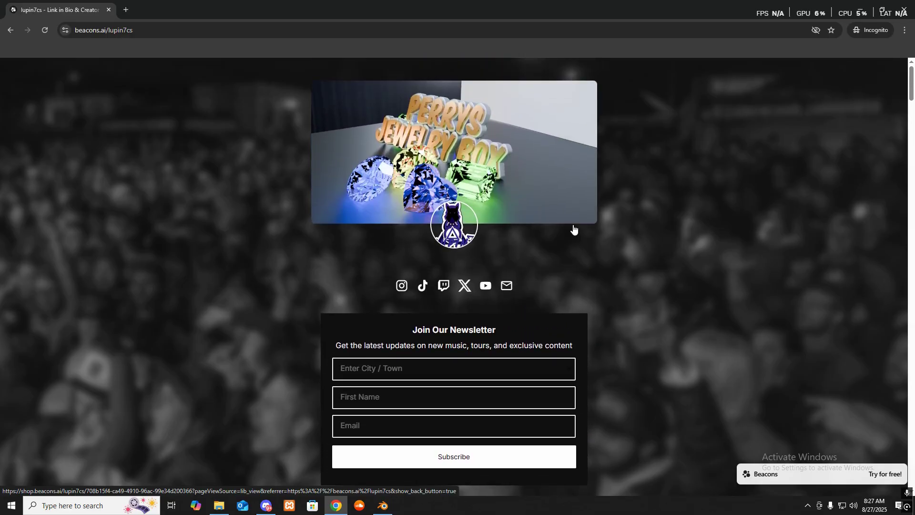